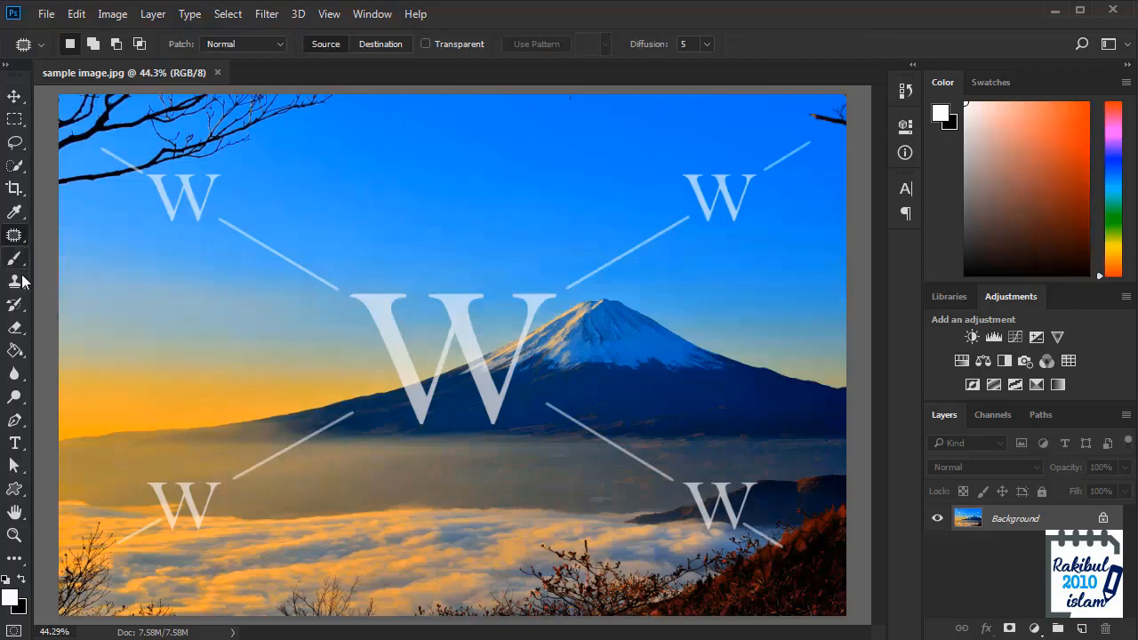
left_click(16, 283)
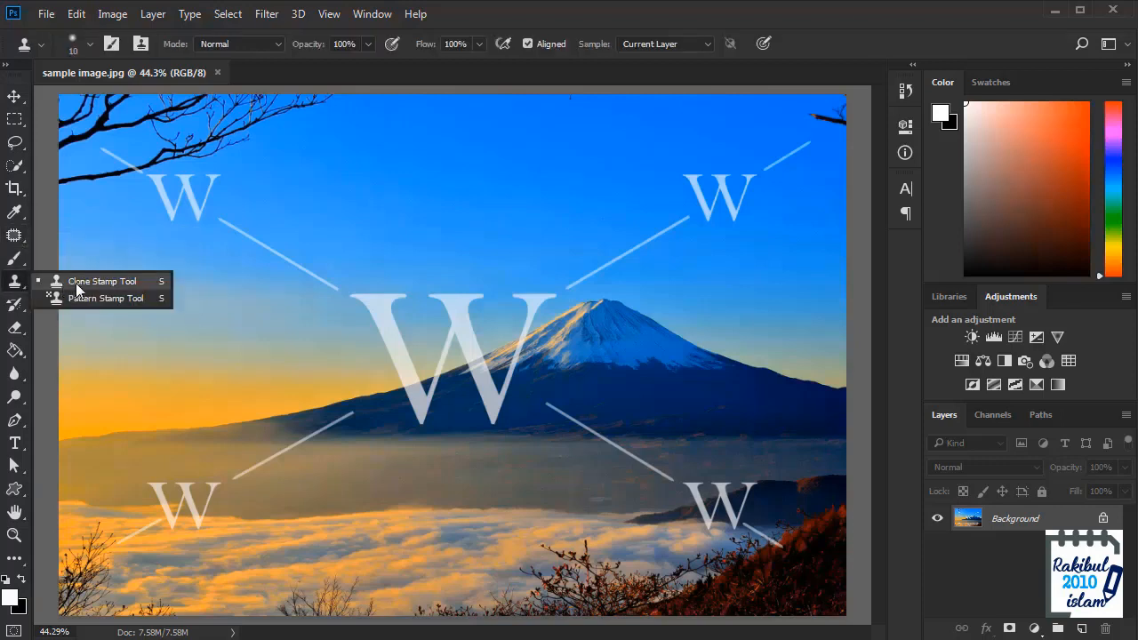
left_click(16, 283)
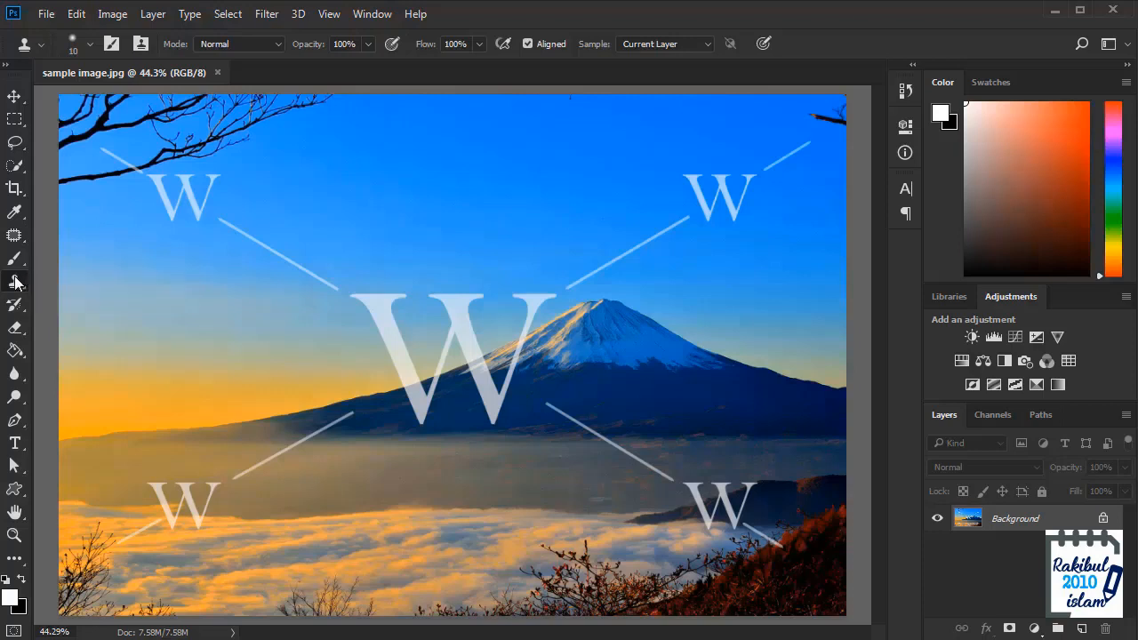
left_click(14, 241)
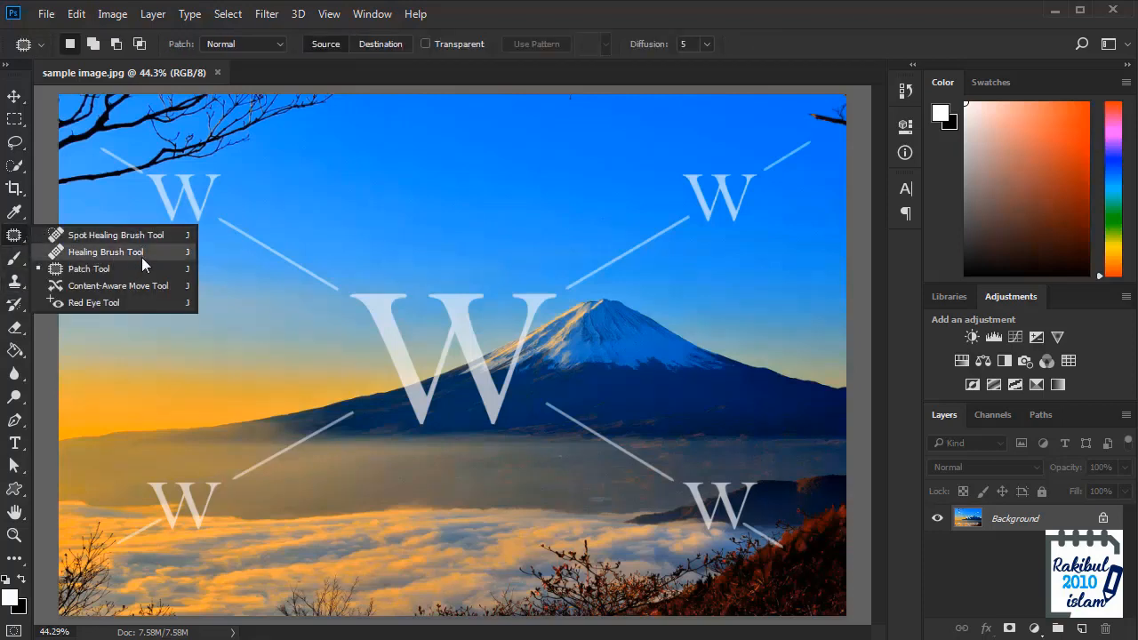
left_click(14, 238)
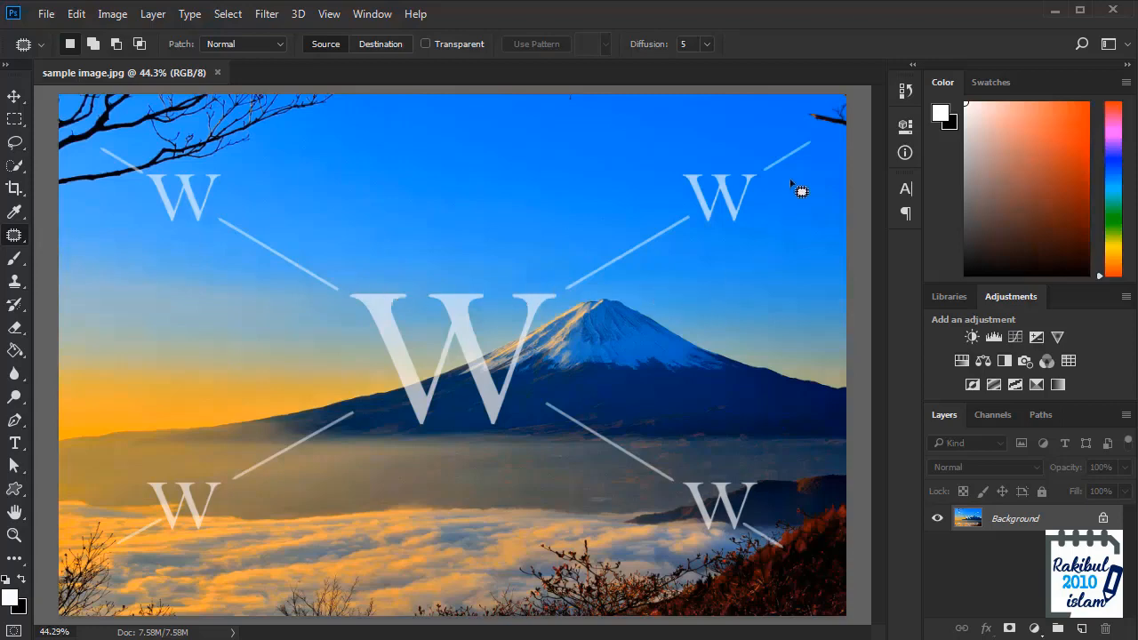
- Patch the small upper-right W and the short line beside it with clean blue sky, and deselect
scroll(800, 174, "up", 4)
left_click_drag(706, 221, 581, 438)
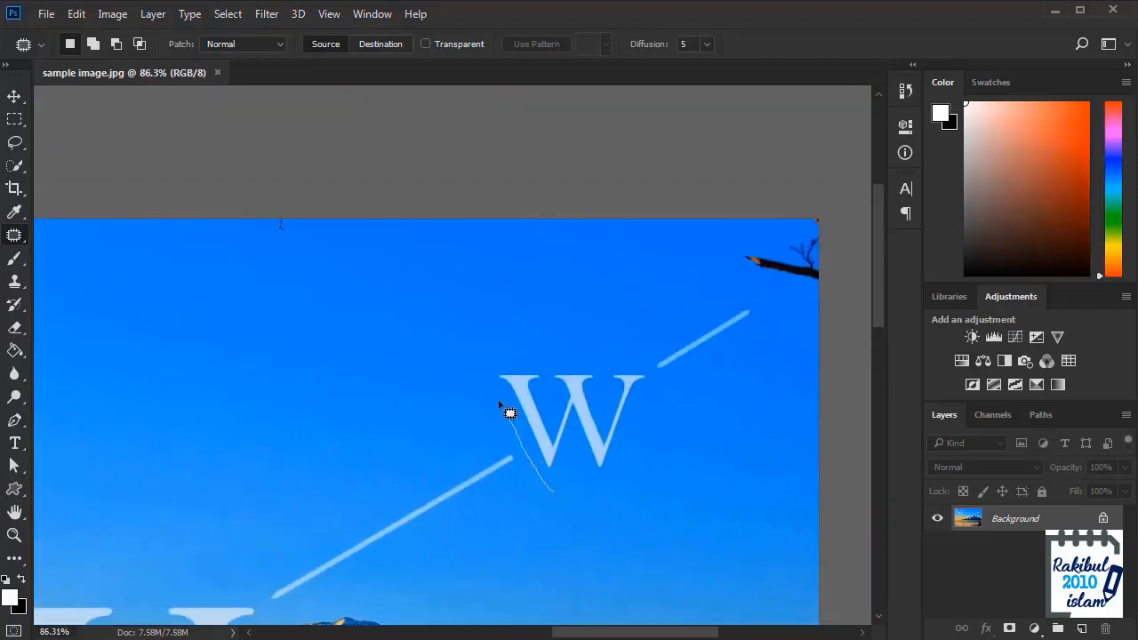
left_click_drag(515, 359, 661, 330)
left_click_drag(756, 304, 718, 384)
left_click_drag(637, 481, 243, 473)
key("ctrl+d")
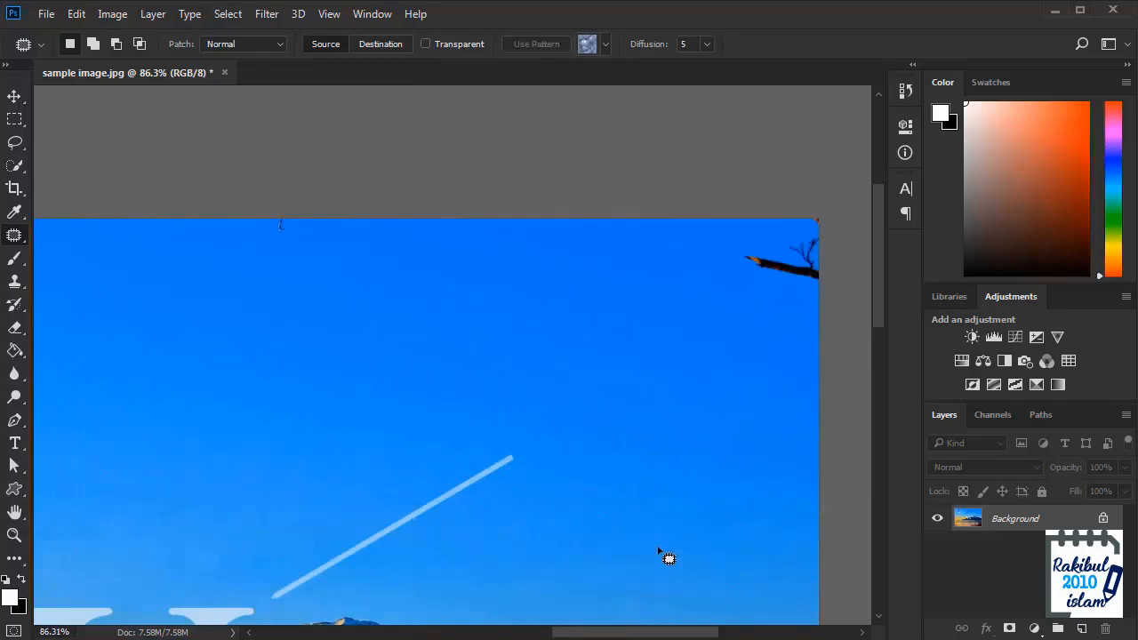
- Patch the diagonal watermark line above the snowy peak with clear sky, and clear the selection
scroll(645, 551, "down", 3)
left_click_drag(512, 457, 540, 315)
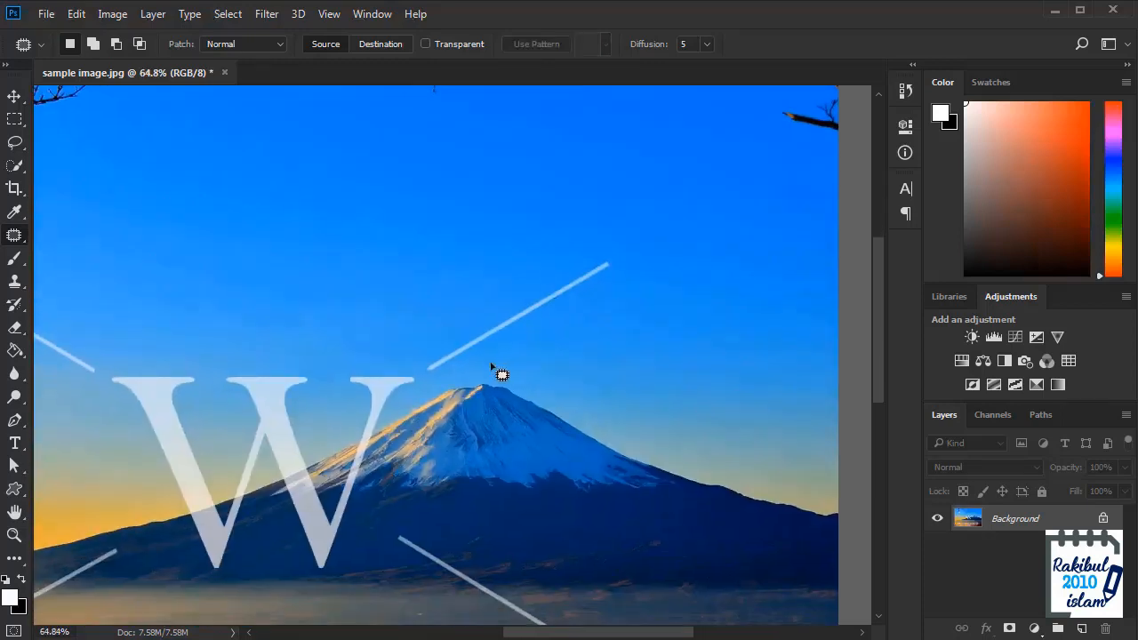
scroll(418, 384, "up", 1)
mouse_move(421, 385)
left_mouse_down()
mouse_move(419, 353)
mouse_move(645, 235)
mouse_move(661, 252)
mouse_move(436, 312)
mouse_move(369, 311)
left_mouse_up()
key("ctrl+d")
- Patch the diagonal line between the upper-left W and the large central W with clean sky, and deselect
scroll(440, 384, "down", 2)
left_click_drag(178, 353, 447, 426)
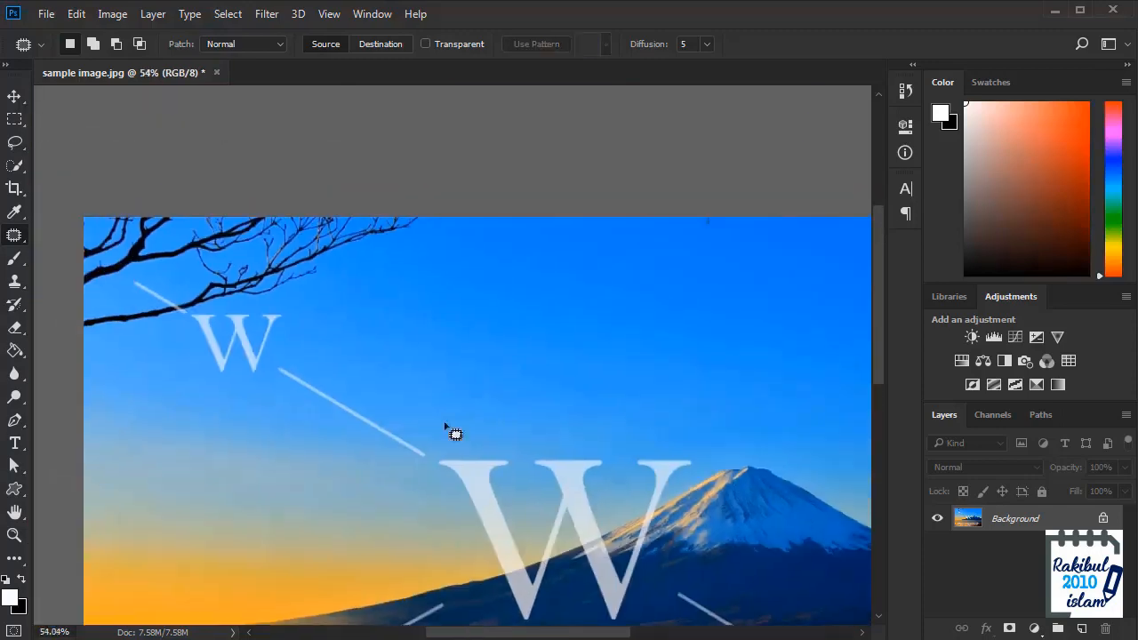
scroll(331, 397, "up", 7)
left_click_drag(320, 421, 322, 351)
mouse_move(233, 287)
left_mouse_down()
mouse_move(258, 264)
mouse_move(309, 291)
mouse_move(536, 432)
mouse_move(515, 452)
left_mouse_up()
mouse_move(485, 416)
left_mouse_down()
mouse_move(480, 386)
mouse_move(538, 407)
mouse_move(546, 392)
left_mouse_up()
key("ctrl+d")
- Patch the small upper-left W below the tree branches with clean sky, and clear the selection
scroll(548, 414, "down", 3)
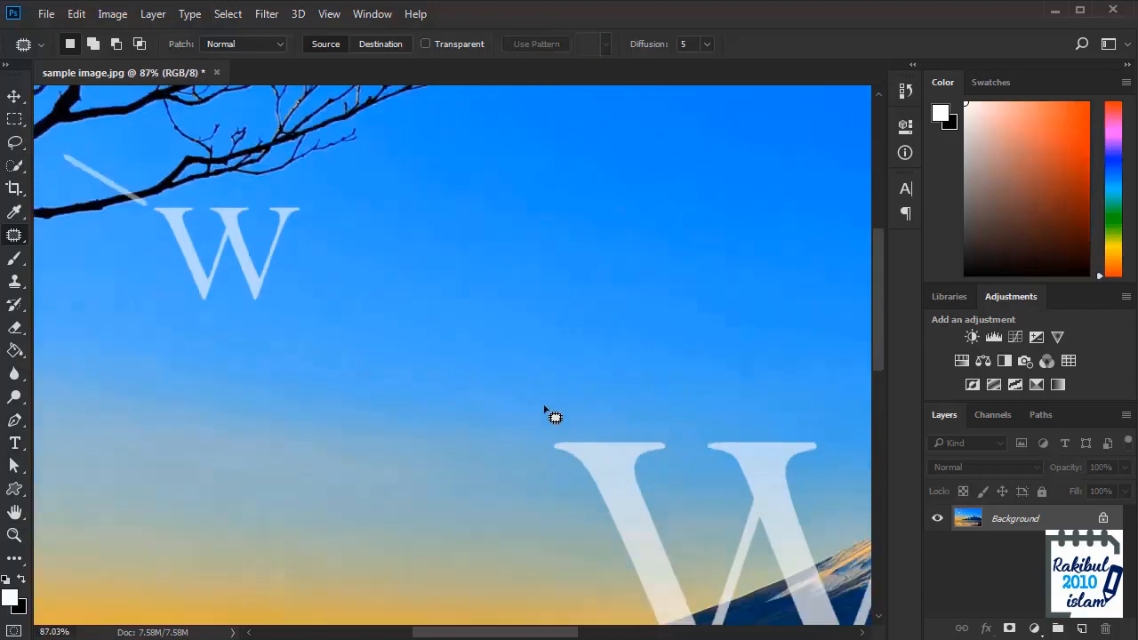
mouse_move(440, 438)
left_mouse_down()
mouse_move(392, 342)
mouse_move(403, 332)
mouse_move(523, 332)
mouse_move(559, 351)
mouse_move(535, 414)
mouse_move(472, 441)
mouse_move(439, 440)
mouse_move(571, 395)
mouse_move(684, 375)
mouse_move(702, 405)
mouse_move(673, 426)
left_mouse_up()
key("ctrl+d")
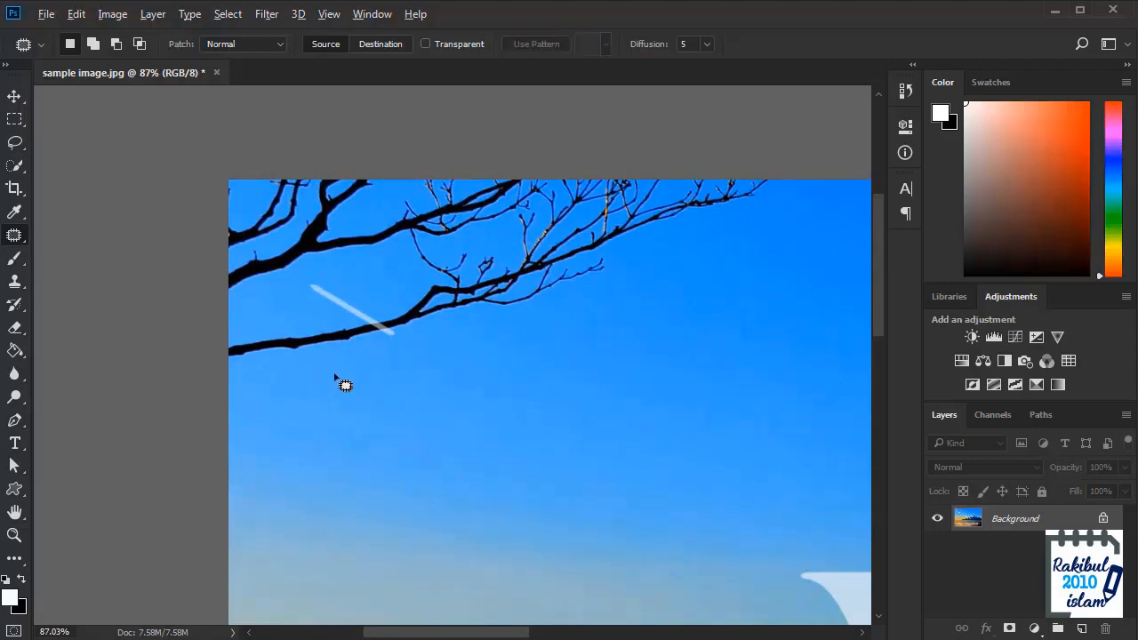
- Clone Stamp away the short upper-left line's lower end and its overlap with the tree branch, using a size 4 brush
scroll(343, 381, "down", 1)
left_click_drag(329, 315, 365, 431)
scroll(383, 454, "up", 4)
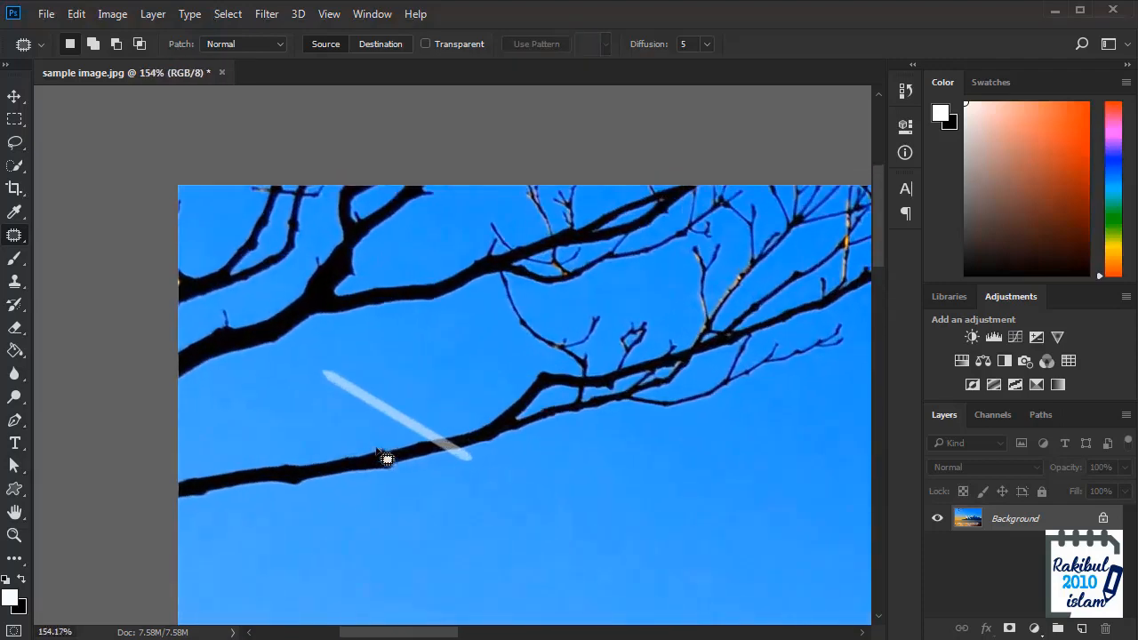
left_click(16, 286)
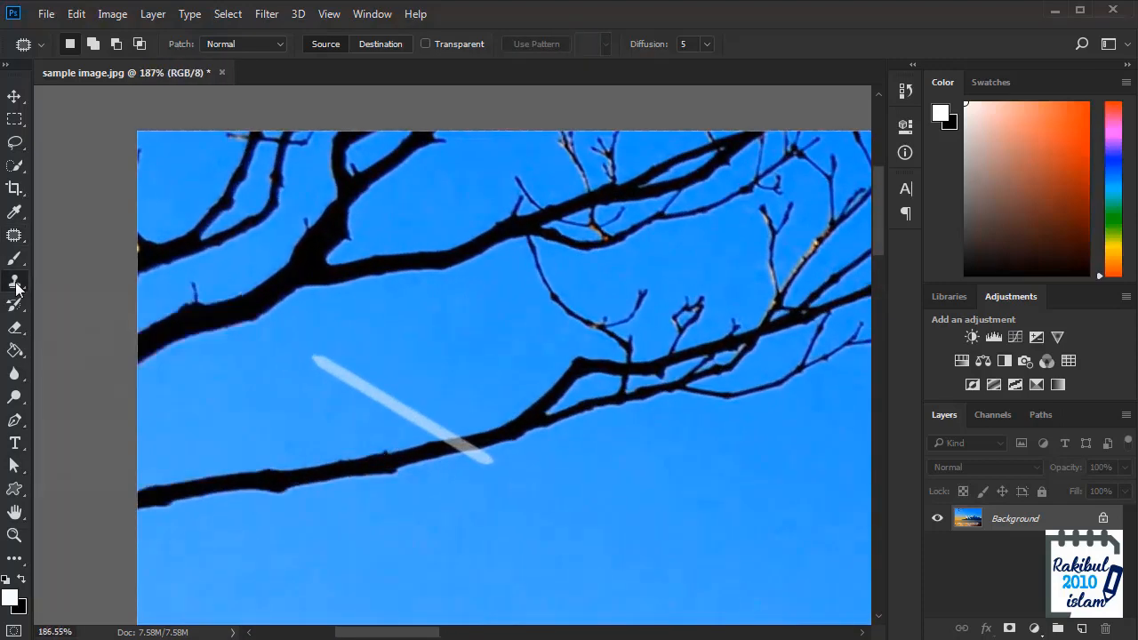
left_click(89, 284)
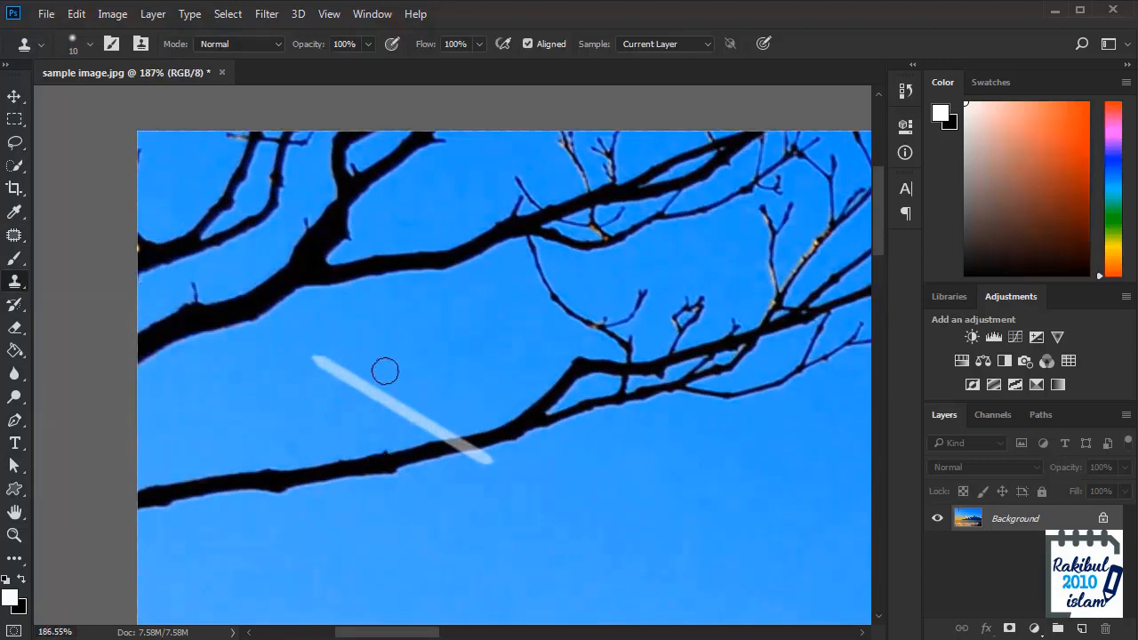
scroll(427, 407, "up", 2)
left_click_drag(468, 519, 394, 424)
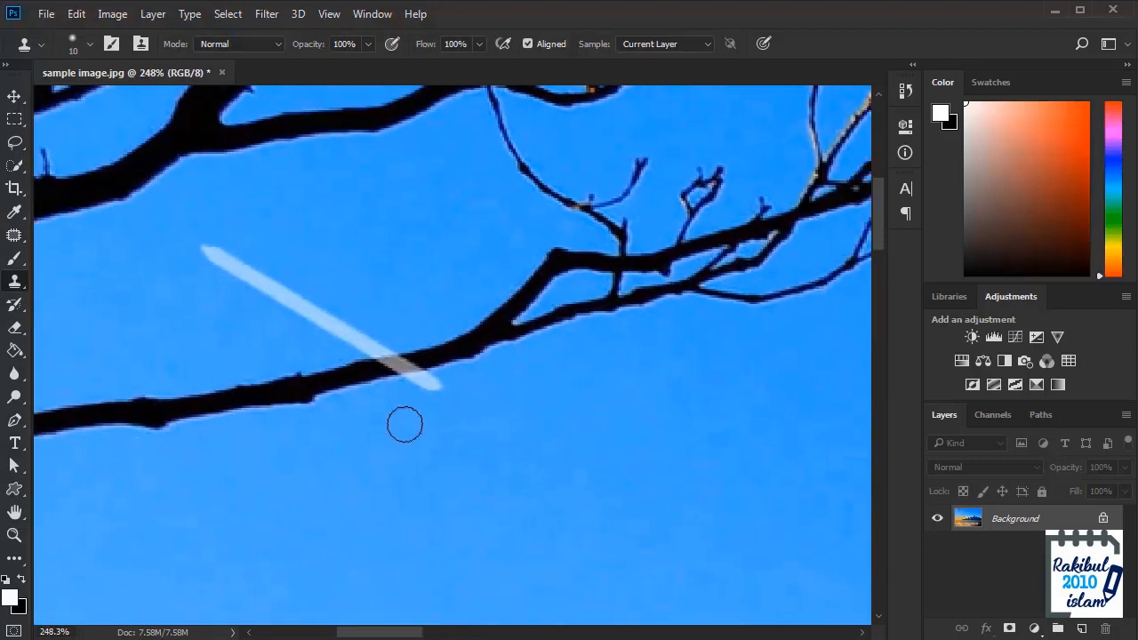
scroll(388, 410, "up", 2)
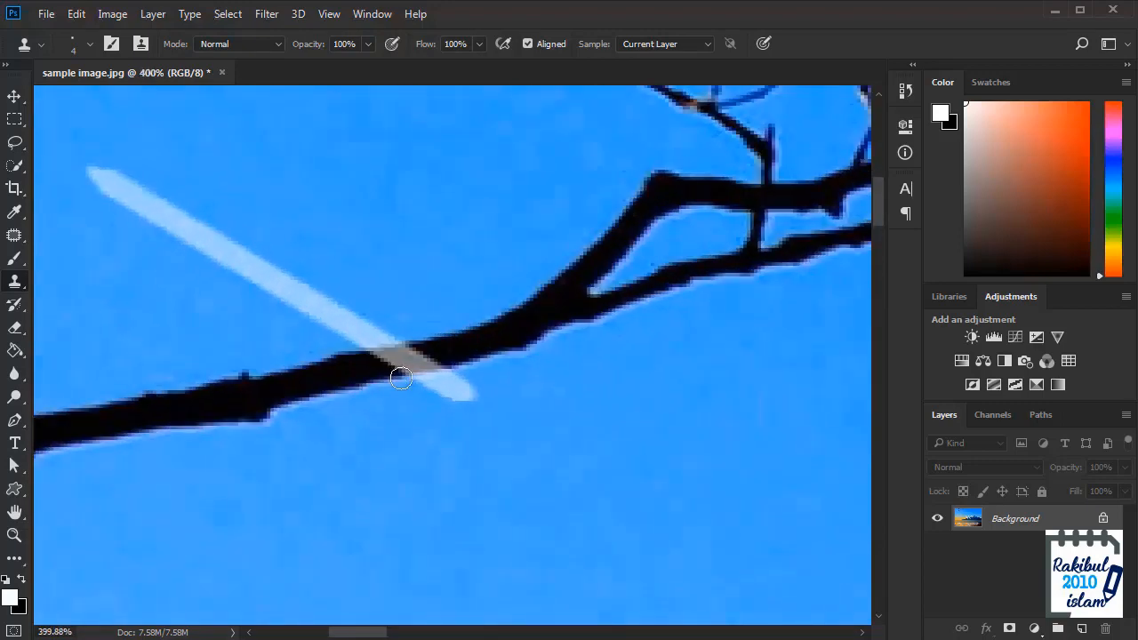
mouse_move(400, 378)
left_mouse_down()
mouse_move(449, 370)
mouse_move(422, 389)
mouse_move(464, 402)
mouse_move(473, 386)
mouse_move(436, 389)
left_mouse_up()
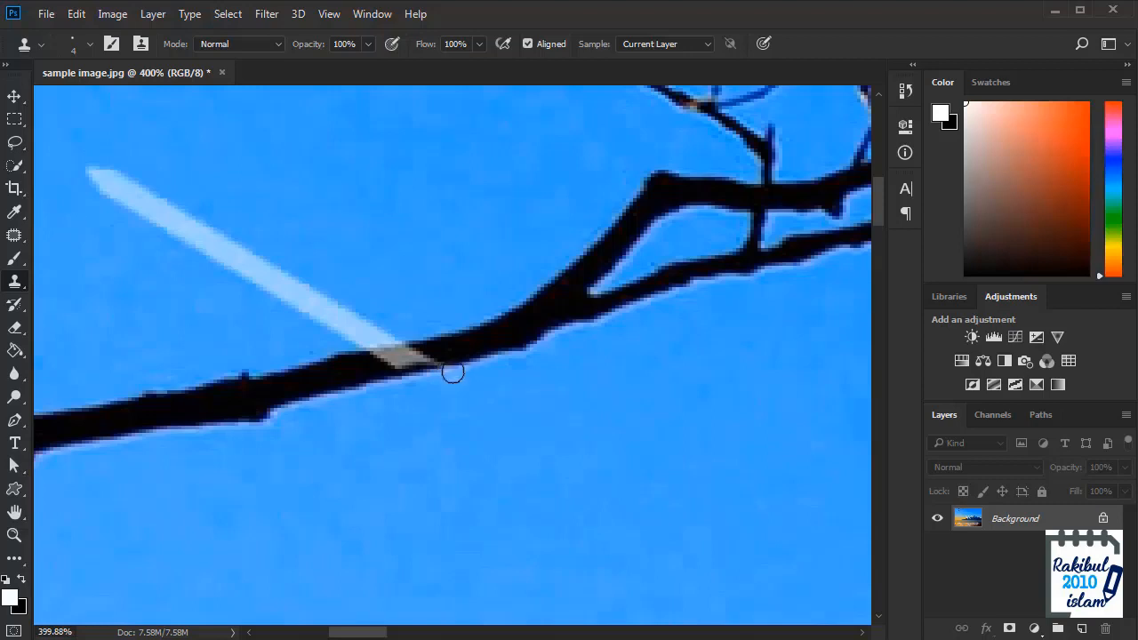
left_click_drag(453, 372, 455, 382)
mouse_move(363, 349)
left_mouse_down()
mouse_move(422, 346)
mouse_move(382, 344)
mouse_move(399, 337)
mouse_move(427, 344)
mouse_move(414, 352)
mouse_move(426, 358)
mouse_move(456, 348)
mouse_move(389, 357)
mouse_move(462, 348)
mouse_move(404, 366)
mouse_move(436, 353)
mouse_move(393, 364)
left_mouse_up()
scroll(399, 401, "down", 2)
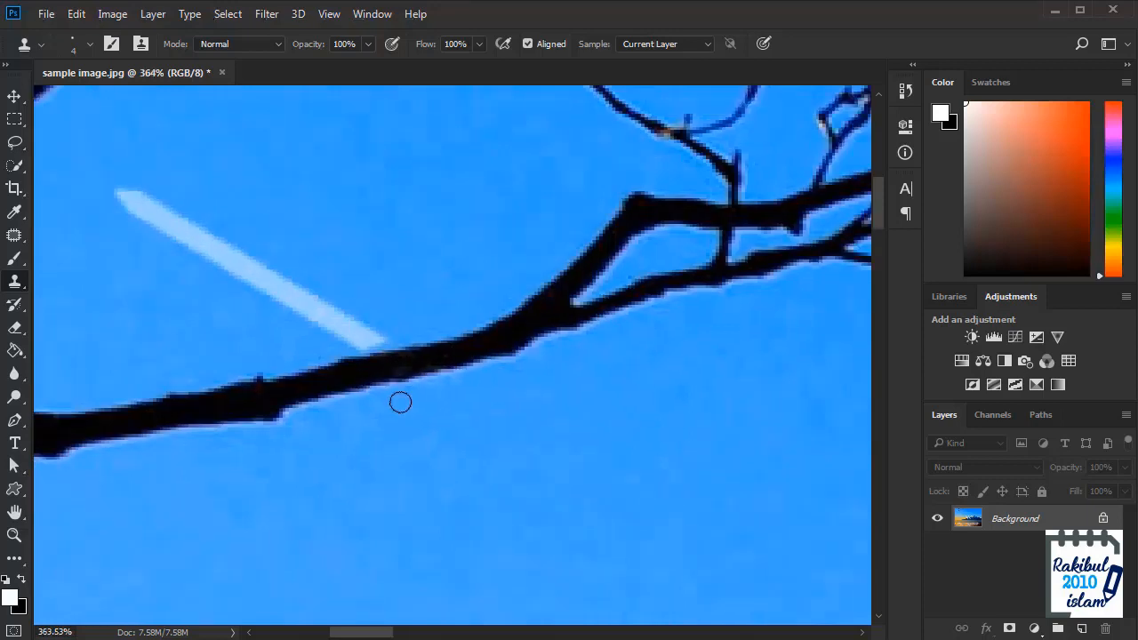
- Patch the rest of the white line above the branch with clear sky, and clone-stamp the leftover spot on the branch's edge
left_click_drag(392, 322, 566, 383)
left_click(15, 235)
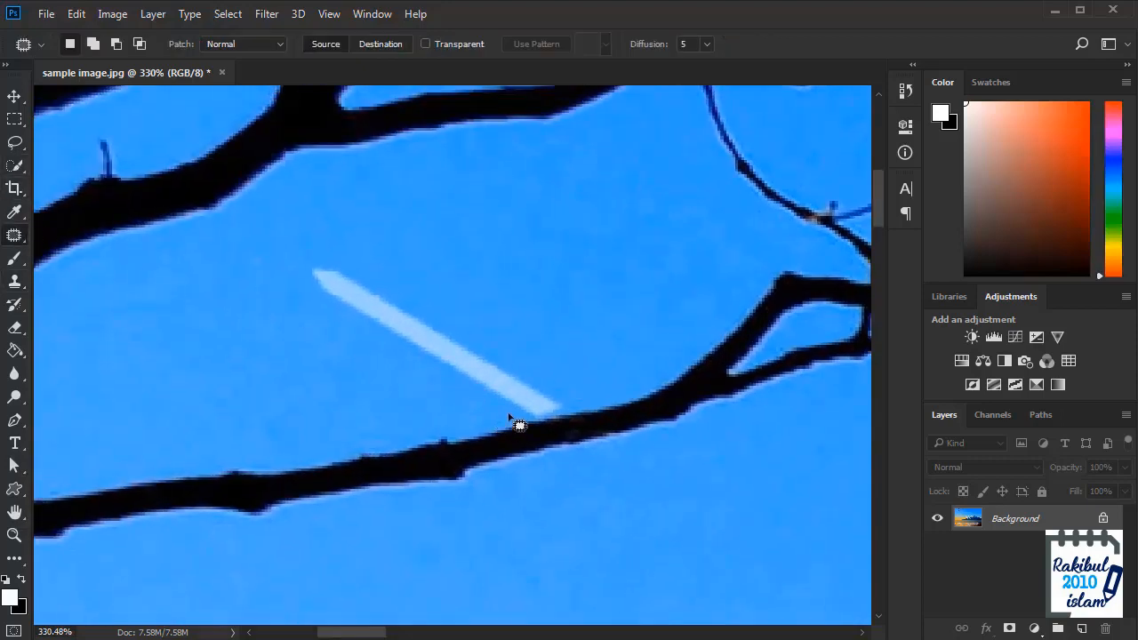
mouse_move(519, 426)
left_mouse_down()
mouse_move(545, 428)
mouse_move(505, 362)
mouse_move(340, 320)
mouse_move(532, 427)
mouse_move(522, 424)
left_mouse_up()
mouse_move(518, 373)
left_mouse_down()
mouse_move(582, 333)
mouse_move(589, 343)
left_mouse_up()
key("ctrl+d")
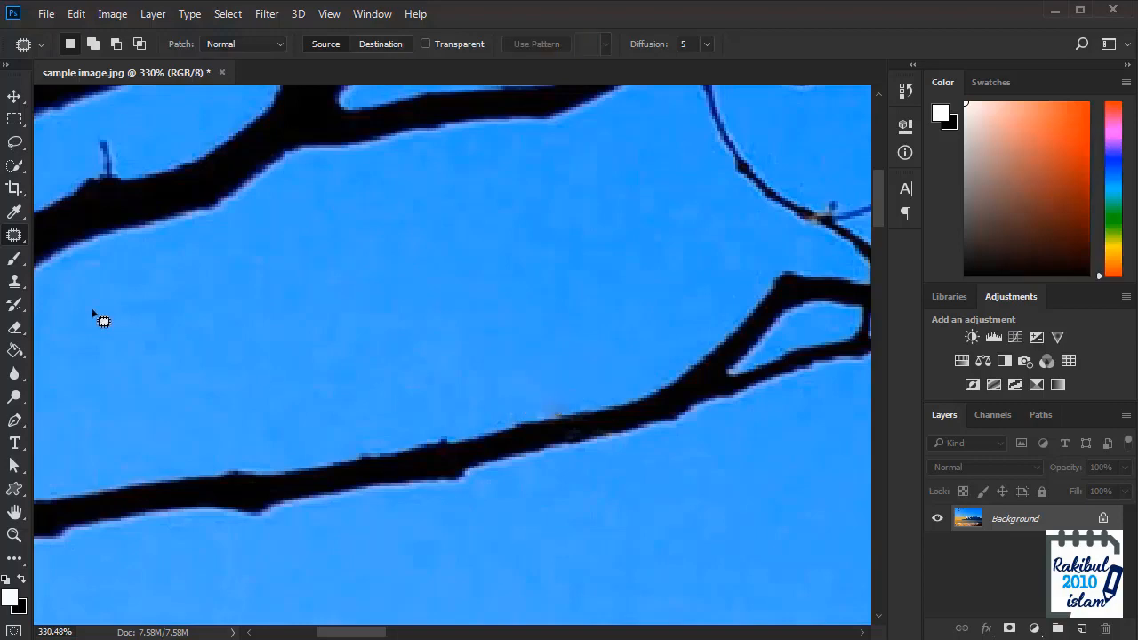
key("s")
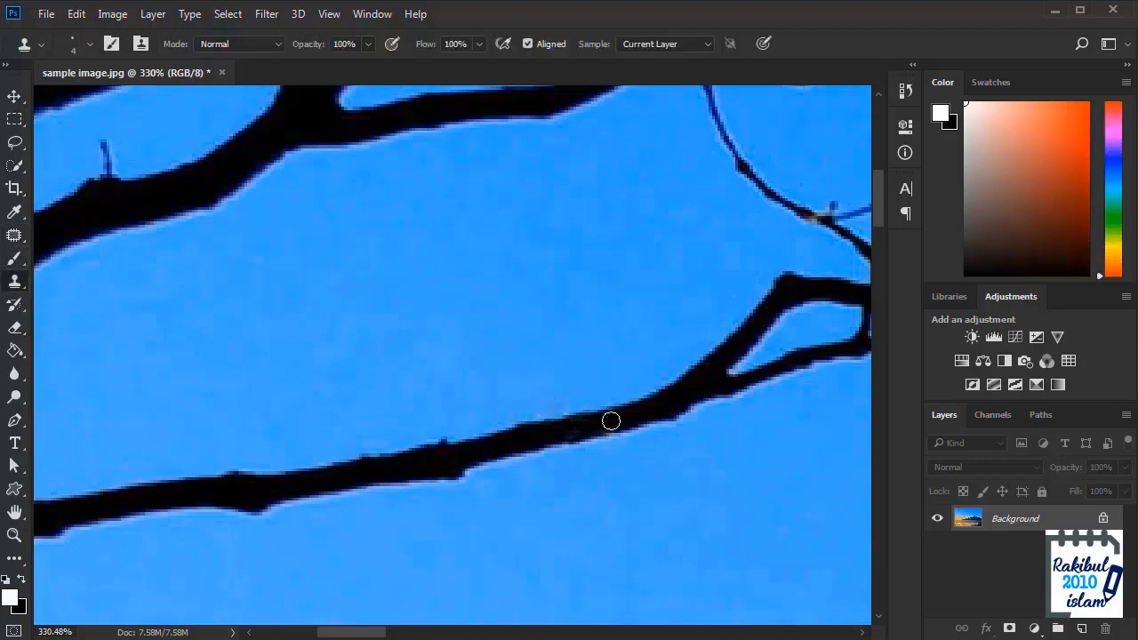
- Clone Stamp away the middle of the lower-left diagonal line where the mountain foot meets the haze, using a size 10 brush
scroll(664, 454, "down", 6)
left_click_drag(835, 605, 506, 389)
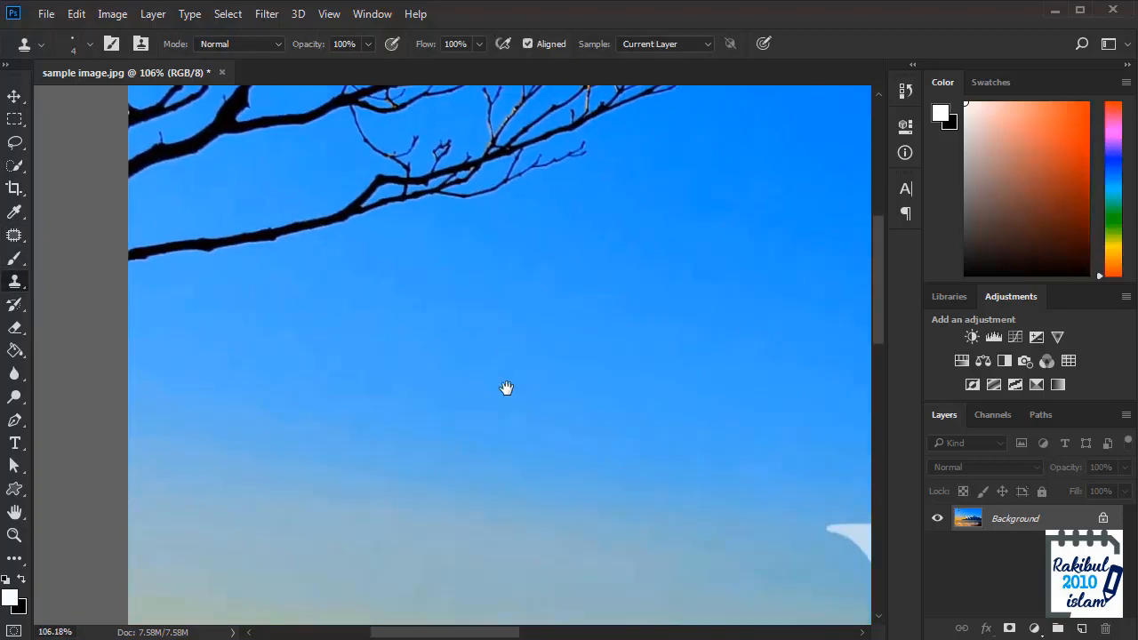
left_click_drag(667, 506, 391, 293)
scroll(520, 389, "down", 2)
scroll(520, 389, "down", 2)
scroll(261, 478, "up", 4)
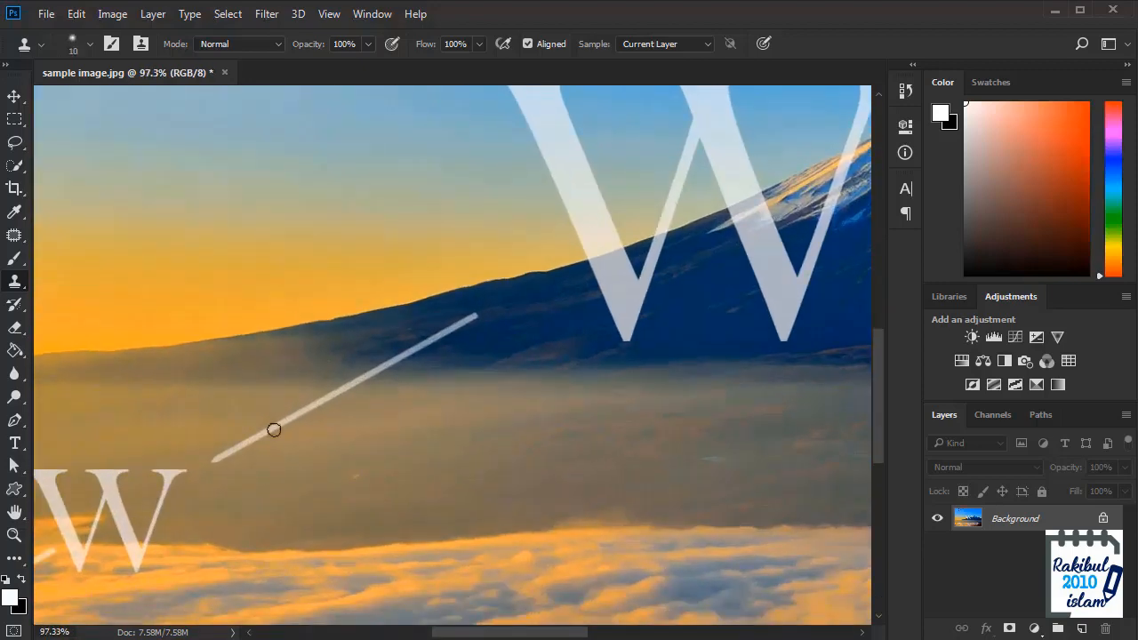
scroll(424, 368, "up", 3)
left_click(387, 375, "alt")
mouse_move(353, 377)
left_mouse_down()
mouse_move(340, 376)
mouse_move(374, 362)
mouse_move(350, 355)
mouse_move(288, 392)
mouse_move(381, 358)
left_mouse_up()
key("ctrl+z")
left_click(383, 380, "alt")
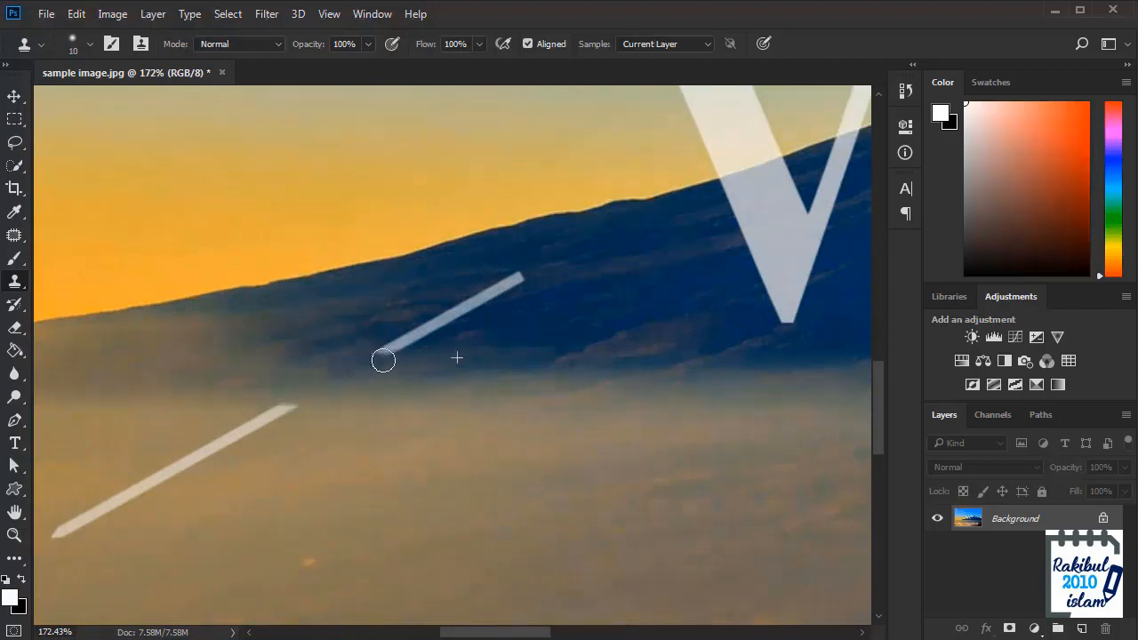
scroll(448, 388, "down", 2)
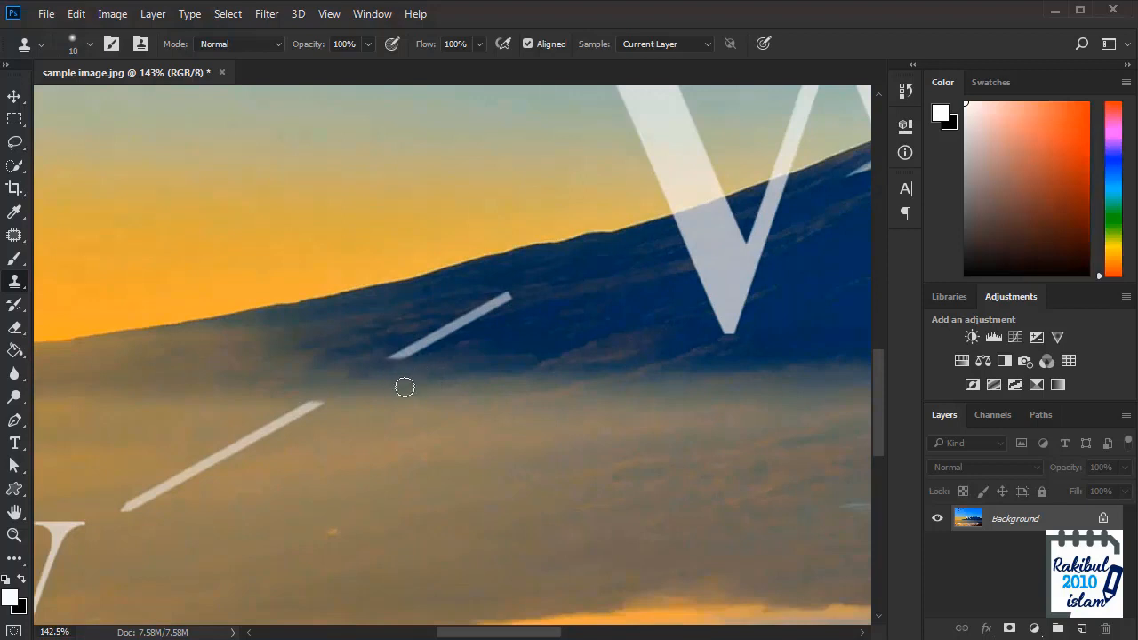
- Patch the remaining line segment on the dark mountain slope with nearby slope texture, and deselect
left_click(15, 234)
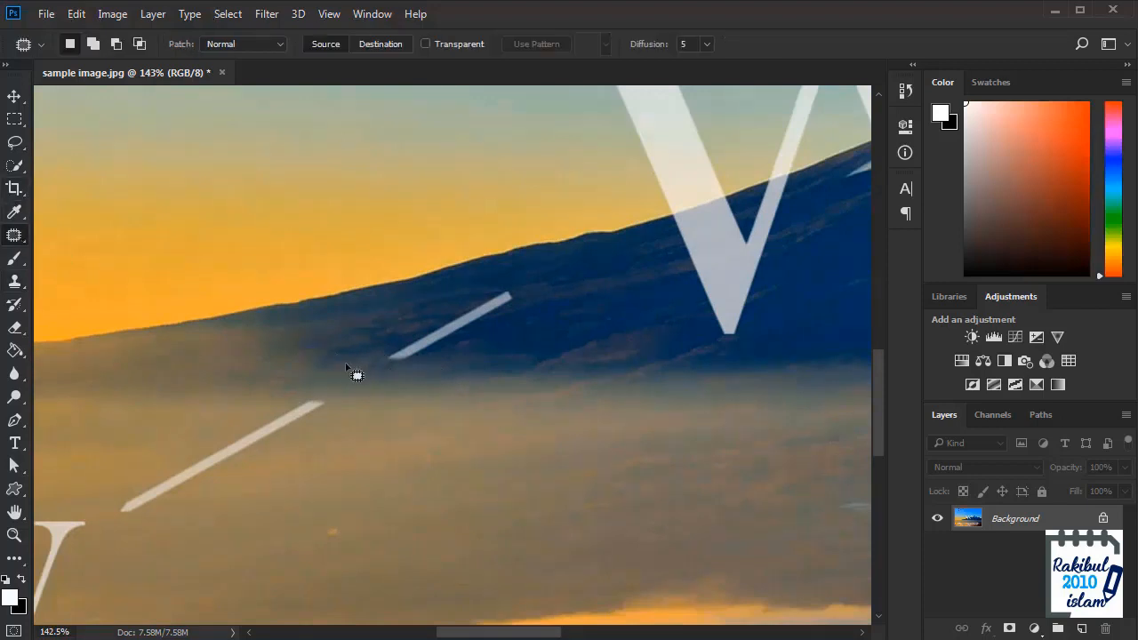
mouse_move(349, 371)
left_mouse_down()
mouse_move(509, 286)
mouse_move(438, 353)
mouse_move(341, 371)
left_mouse_up()
mouse_move(475, 367)
left_mouse_down()
mouse_move(501, 373)
mouse_move(542, 339)
left_mouse_up()
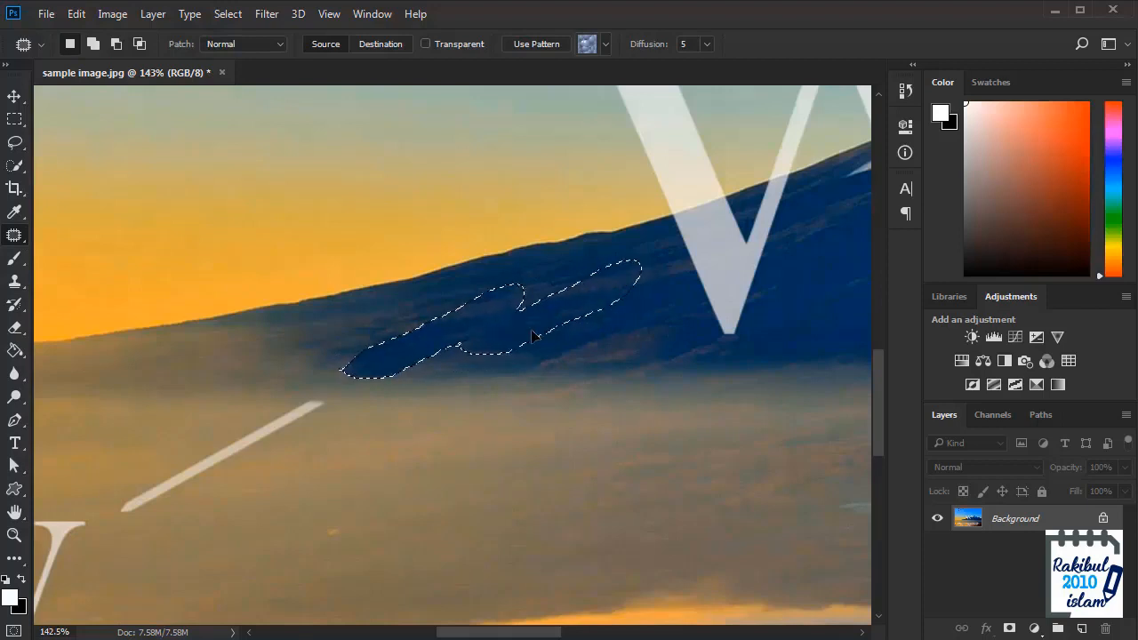
key("ctrl+d")
- Retouch the patched part of the mountain slope with the Clone Stamp and a size 10 brush to blend its texture
key("s")
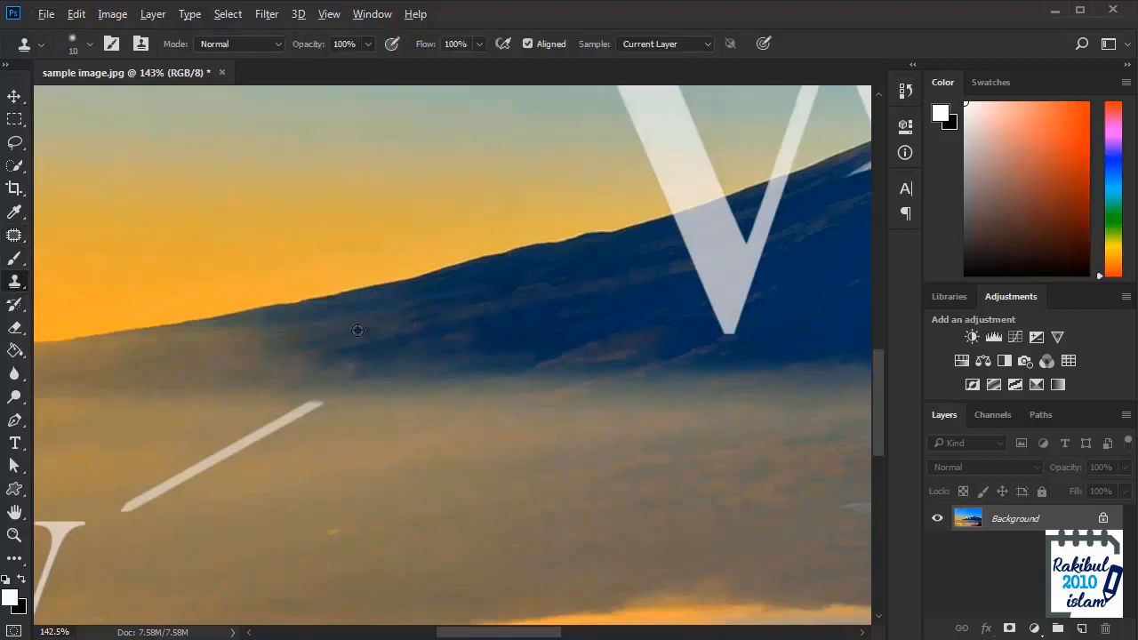
left_click(89, 44)
left_click(90, 44)
scroll(398, 318, "down", 1)
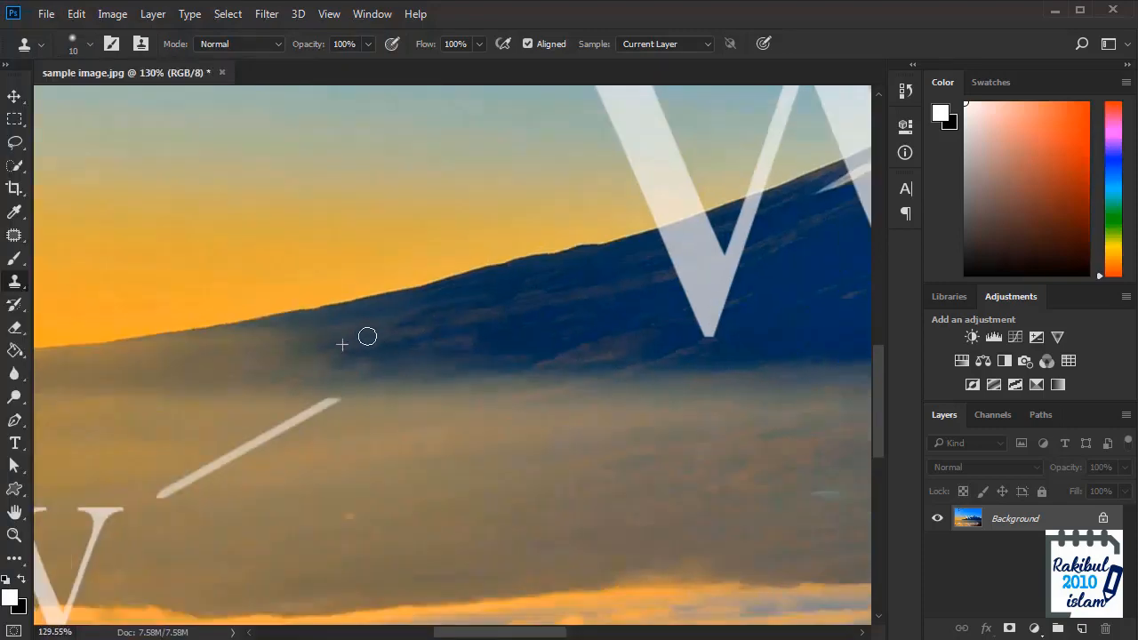
scroll(494, 357, "down", 3)
scroll(417, 346, "up", 5)
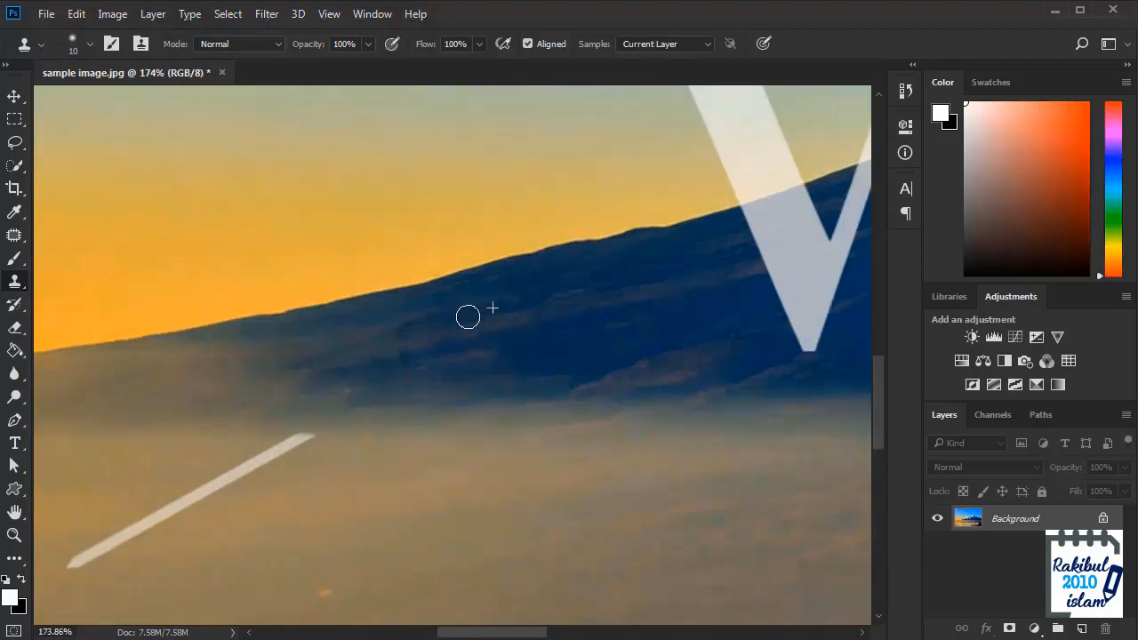
scroll(347, 356, "down", 4)
scroll(323, 434, "up", 4)
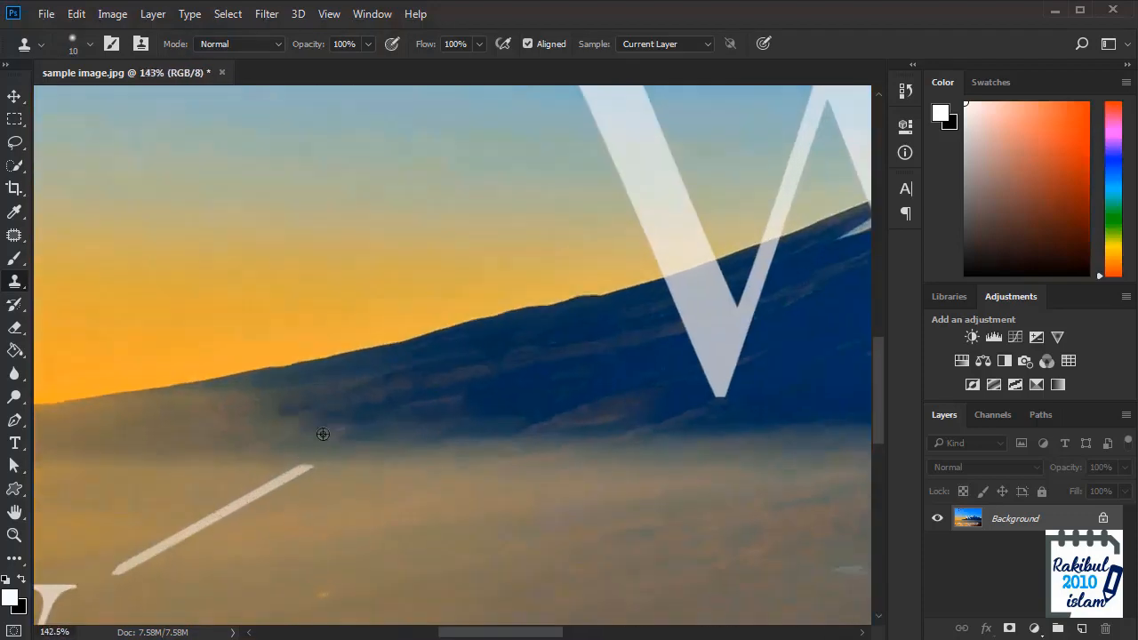
- Smooth the retouched foot of the mountain slope with the Healing Brush at size 10, sampling nearby texture
left_click(15, 237)
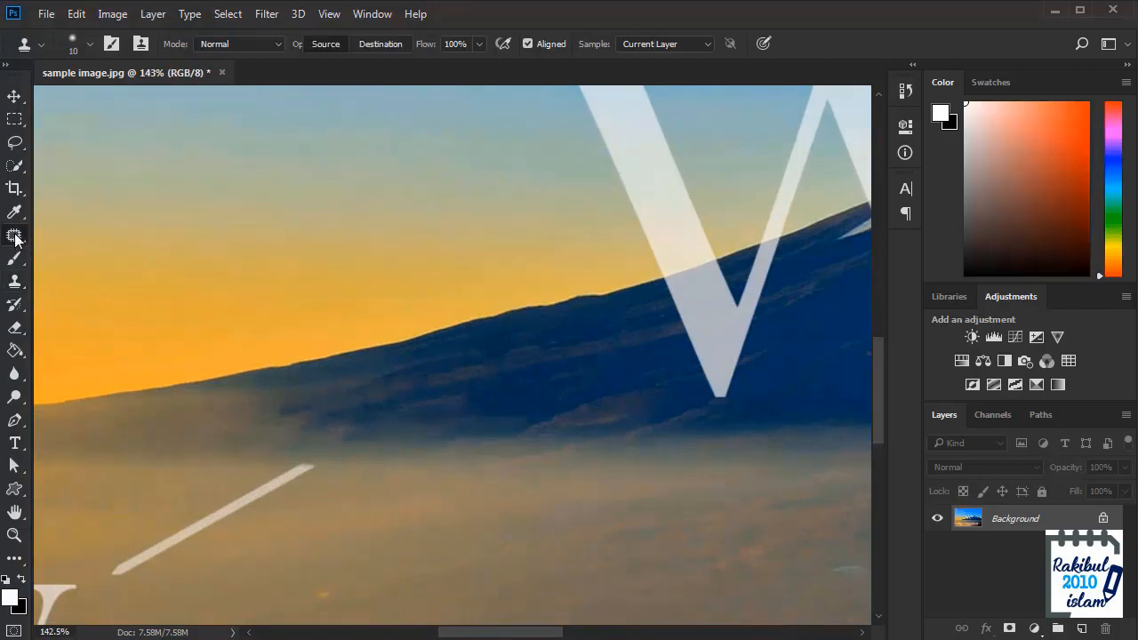
left_click(82, 254)
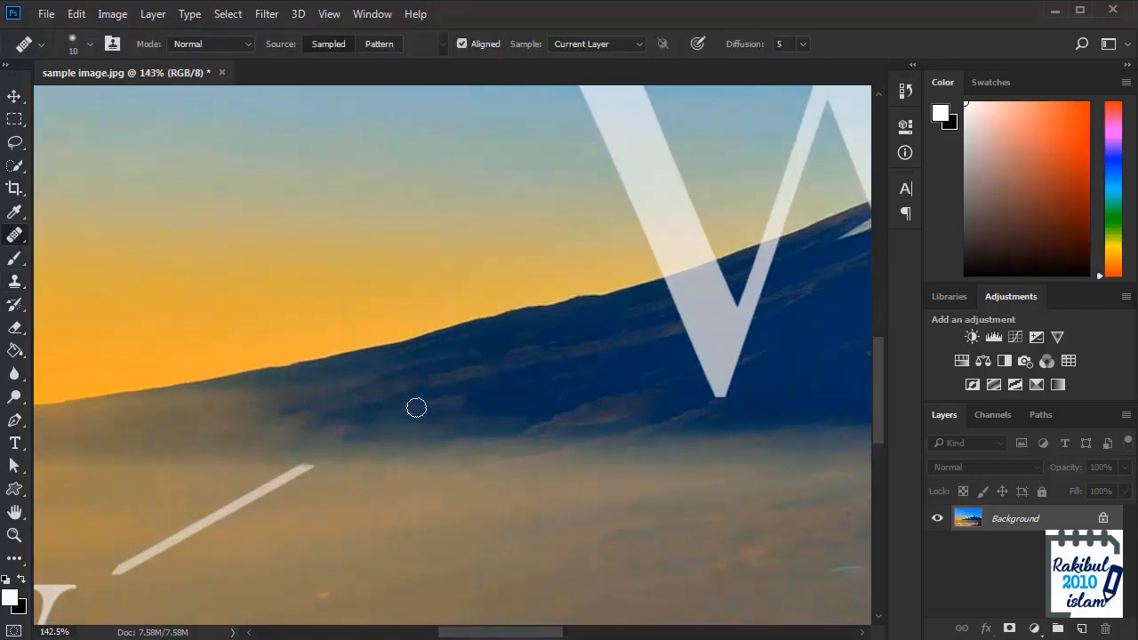
mouse_move(288, 415)
left_mouse_down()
mouse_move(330, 416)
mouse_move(372, 409)
mouse_move(382, 387)
mouse_move(280, 402)
left_mouse_up()
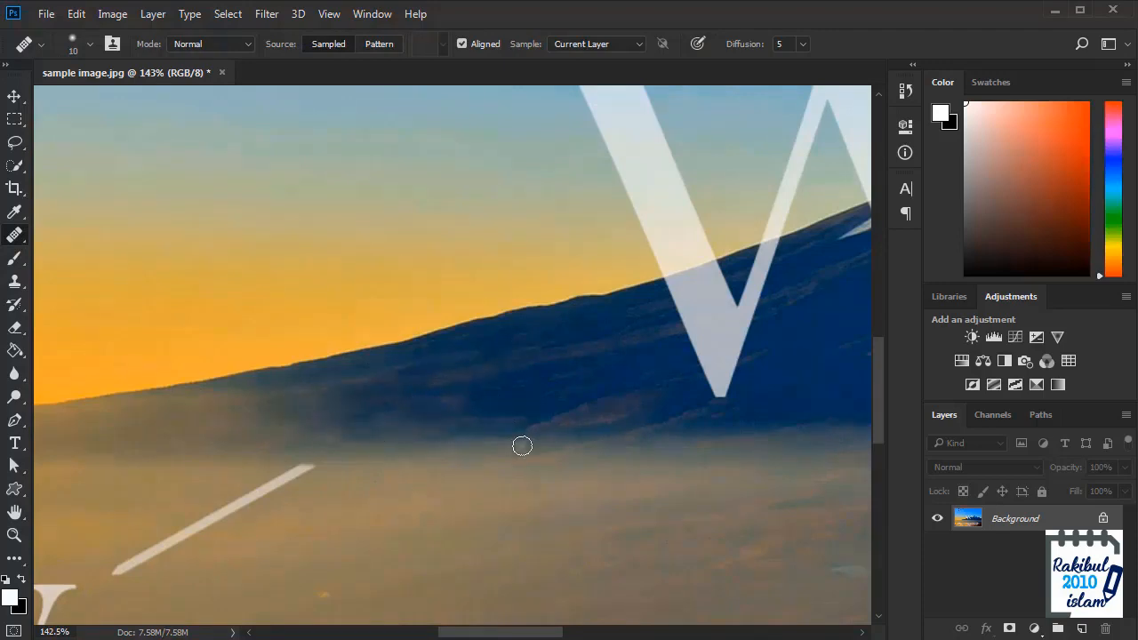
scroll(521, 445, "down", 3)
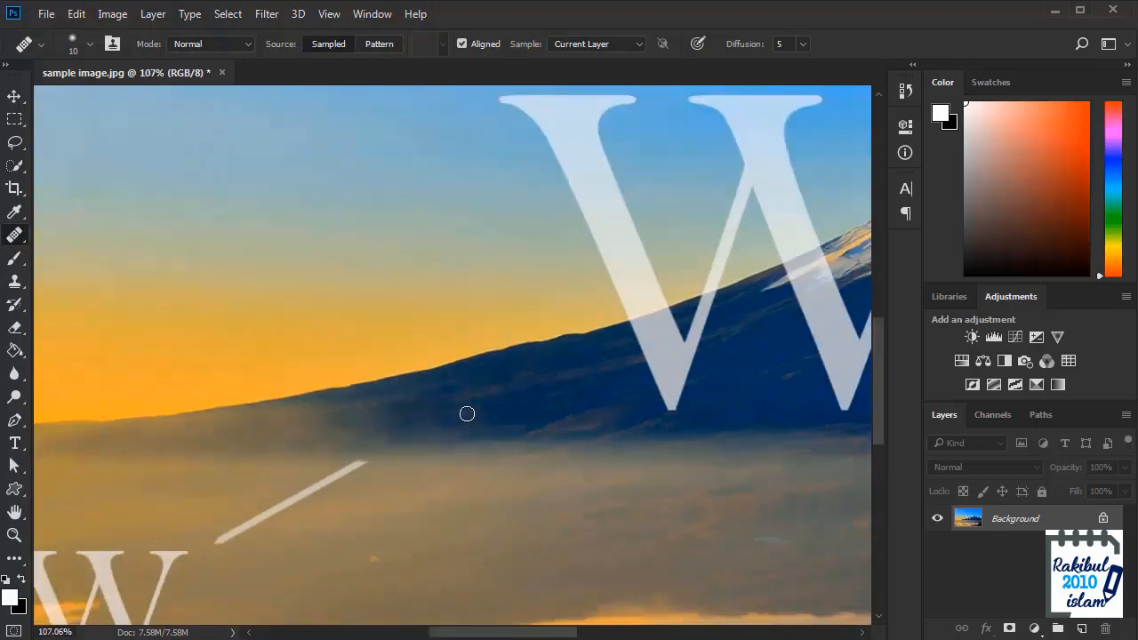
scroll(481, 423, "down", 3)
scroll(346, 422, "up", 5)
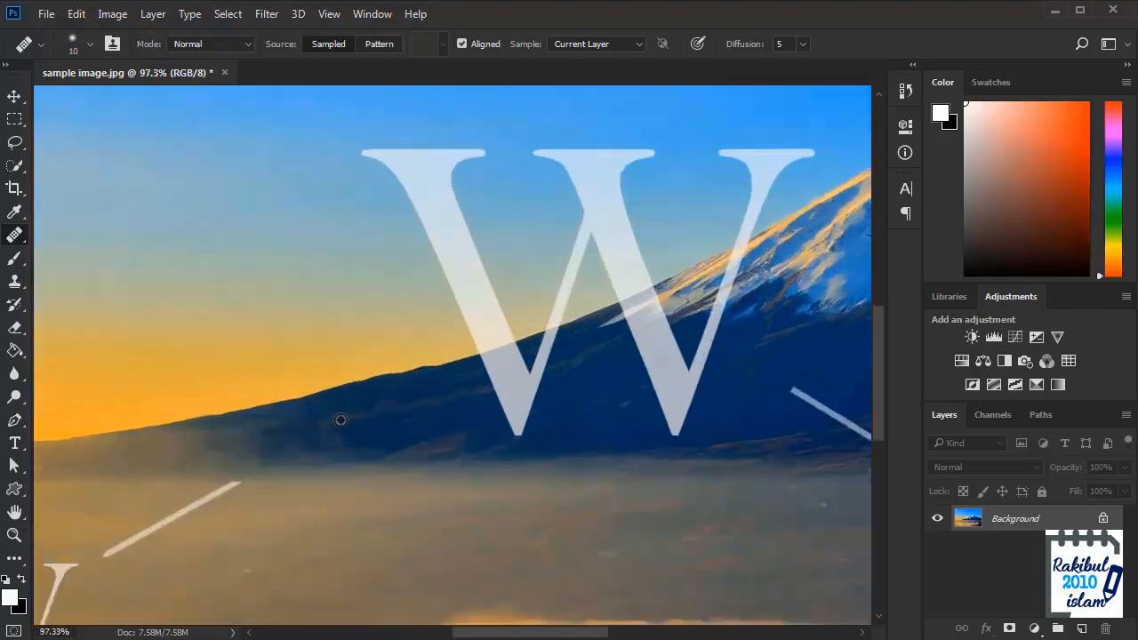
- Patch the blotchy foot of the mountain slope with nearby dark slope texture and deselect
right_click(14, 237)
left_click(88, 269)
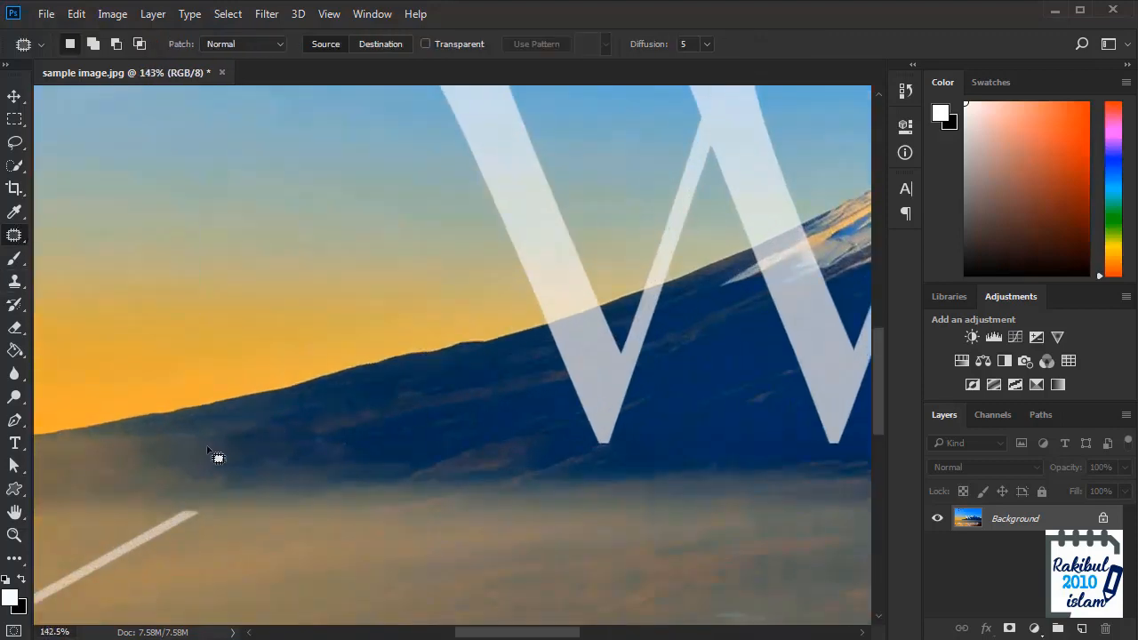
mouse_move(216, 457)
left_mouse_down()
mouse_move(234, 465)
mouse_move(218, 455)
left_mouse_up()
left_click_drag(296, 445, 471, 418)
key("ctrl+d")
scroll(406, 520, "down", 5)
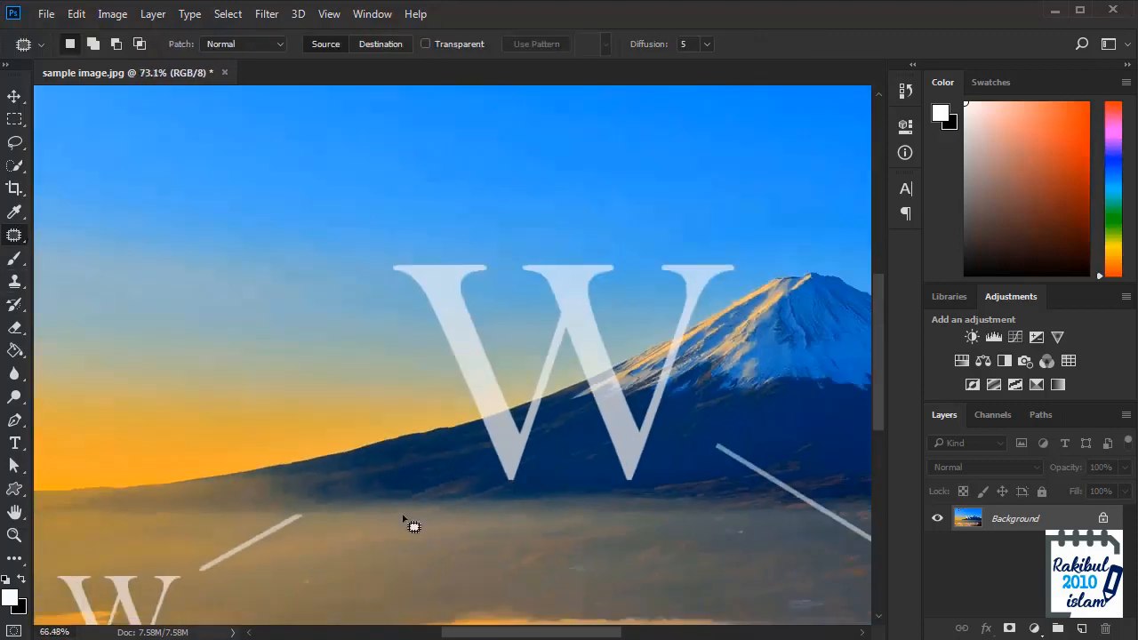
- Patch the remaining diagonal line in the brown haze with clean haze beside it and deselect
scroll(313, 553, "up", 4)
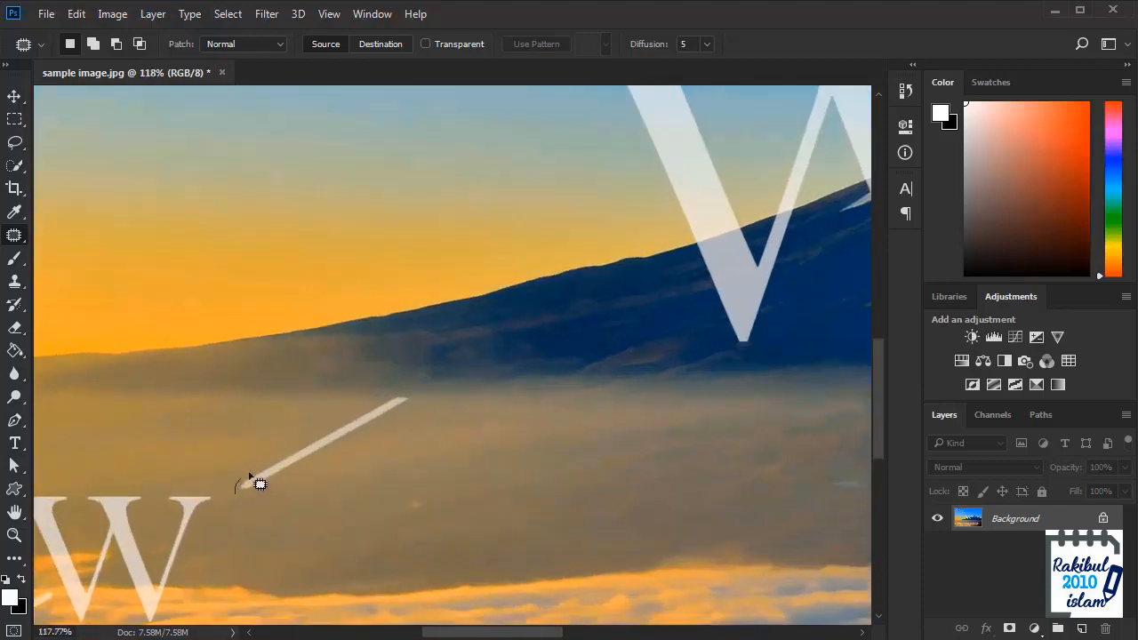
mouse_move(238, 489)
left_mouse_down()
mouse_move(410, 390)
mouse_move(397, 427)
mouse_move(297, 493)
mouse_move(234, 494)
left_mouse_up()
left_click_drag(302, 471, 455, 473)
key("ctrl+d")
scroll(343, 506, "down", 3)
- Clone Stamp away the lower half of the lower-left W's first V over the orange clouds, using a size 10 brush
left_click_drag(283, 496, 456, 386)
scroll(369, 474, "up", 7)
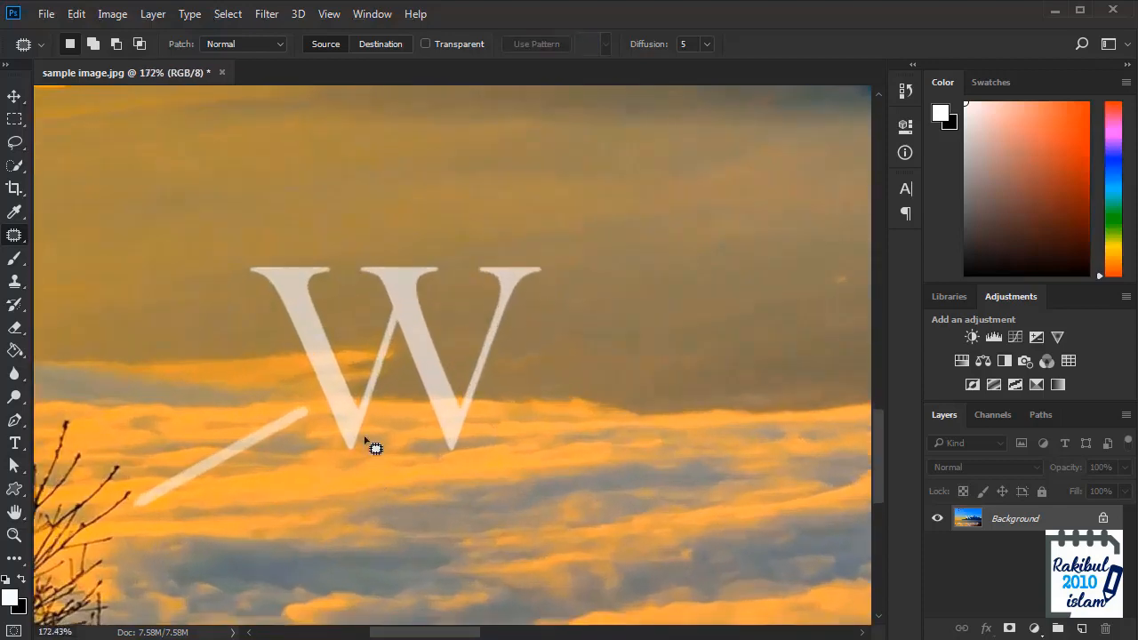
left_click(15, 281)
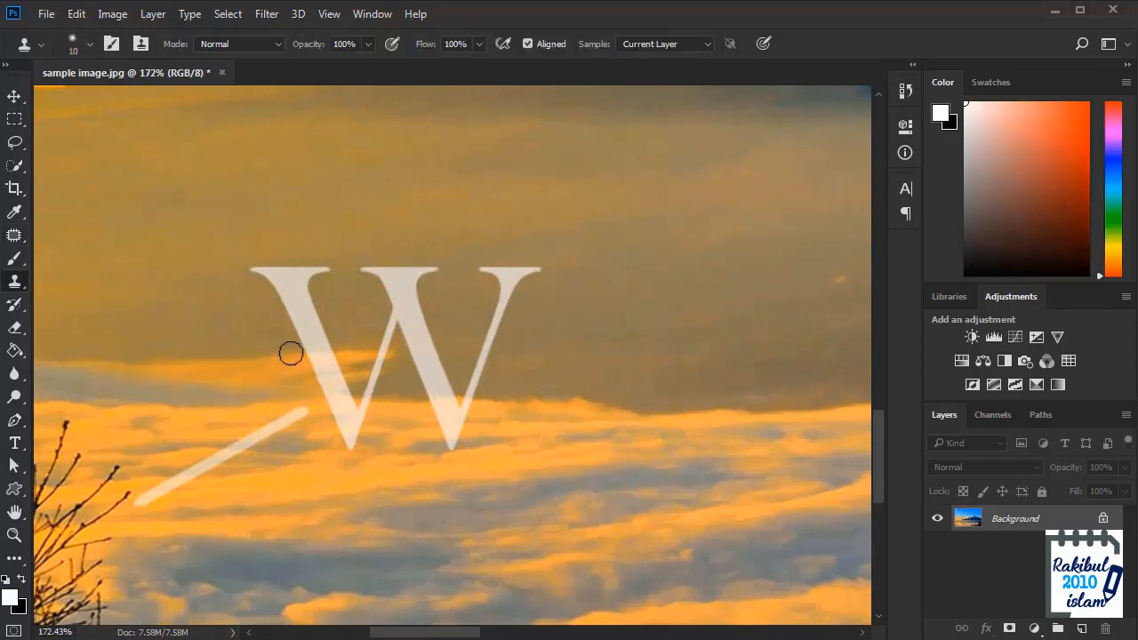
left_click_drag(291, 353, 332, 372)
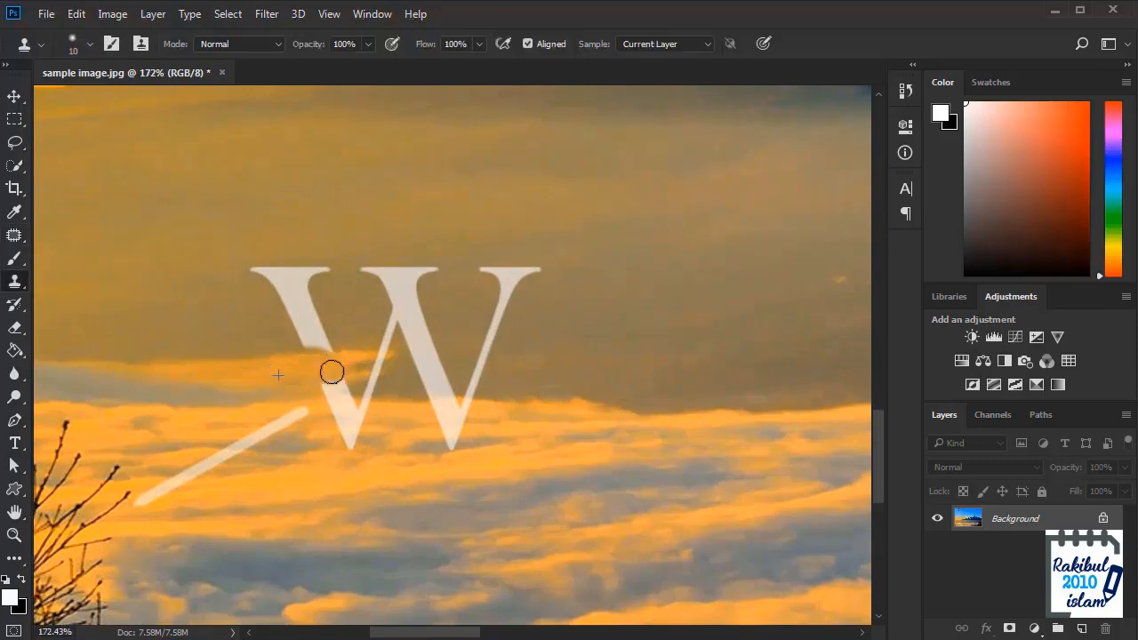
left_click(393, 408, "alt")
left_click_drag(368, 406, 350, 442)
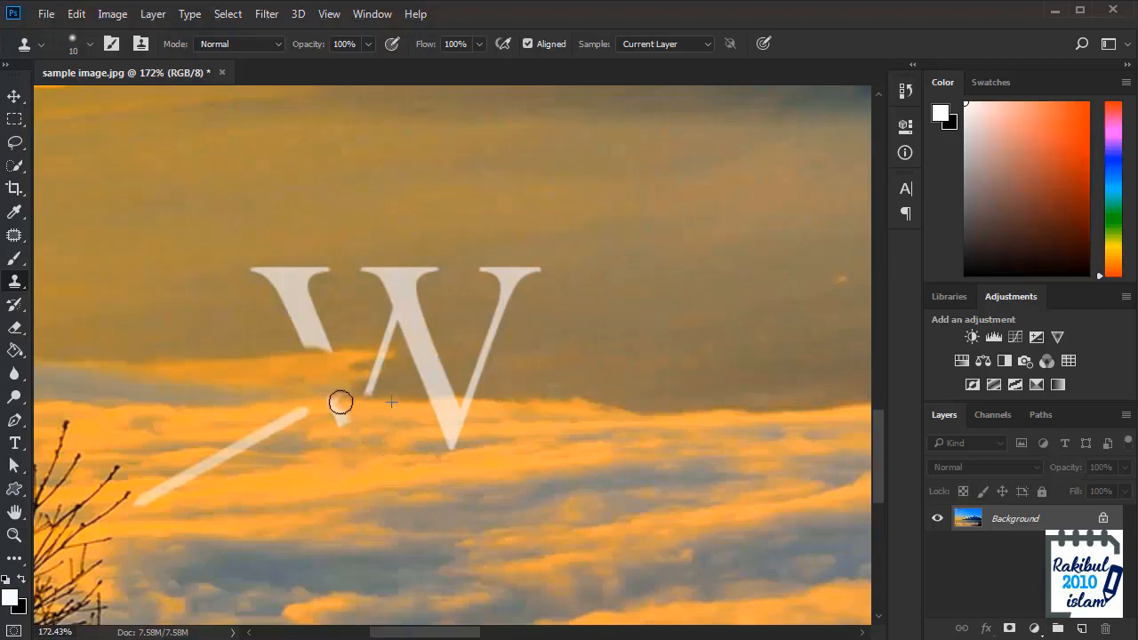
mouse_move(341, 401)
left_mouse_down()
mouse_move(353, 419)
mouse_move(328, 399)
mouse_move(368, 394)
mouse_move(346, 399)
mouse_move(370, 412)
left_mouse_up()
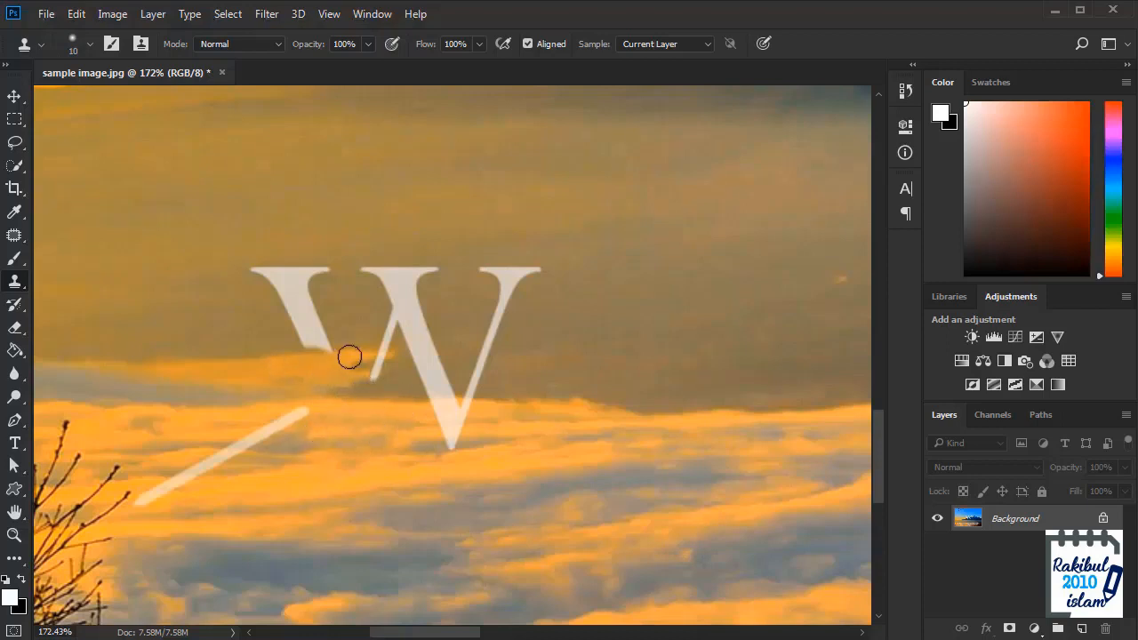
left_click_drag(296, 355, 323, 342)
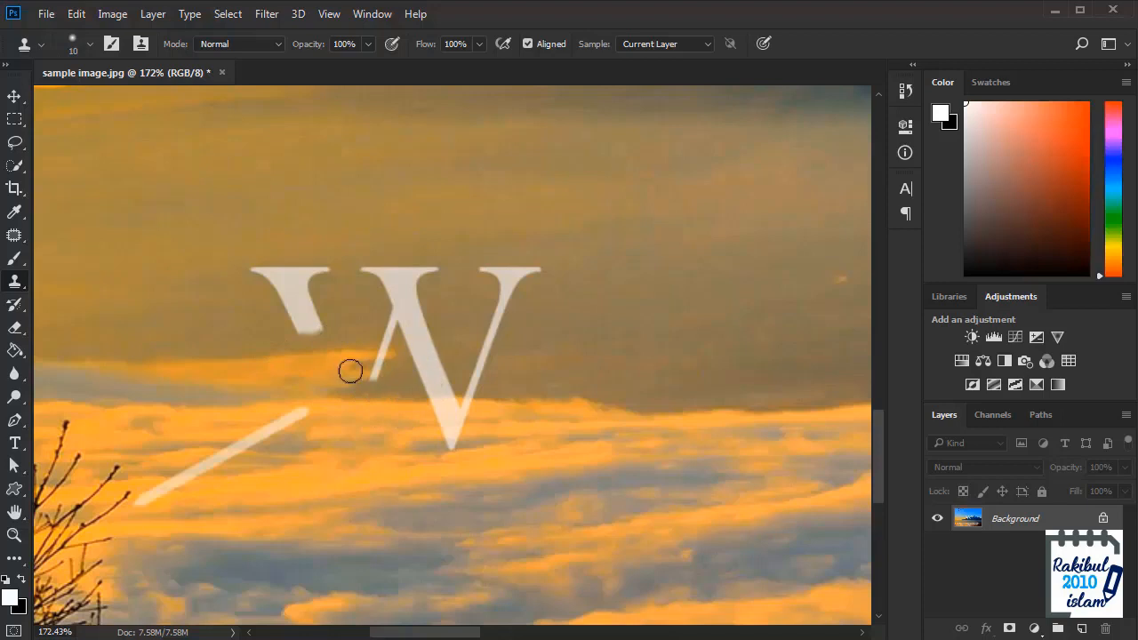
- Clone Stamp away the tip of the W's second V over the orange clouds, rebuilding the cloud edge from nearby samples
mouse_move(464, 436)
left_mouse_down()
mouse_move(422, 448)
mouse_move(419, 422)
mouse_move(464, 420)
mouse_move(450, 417)
mouse_move(462, 409)
mouse_move(413, 411)
mouse_move(455, 409)
mouse_move(459, 391)
mouse_move(427, 405)
mouse_move(392, 404)
left_mouse_up()
scroll(503, 412, "up", 1)
left_click(364, 424, "alt")
left_click(478, 417, "alt")
left_click(361, 409, "alt")
left_click(399, 417, "alt")
left_click(485, 399, "alt")
left_click(487, 401, "alt")
left_click(480, 400, "alt")
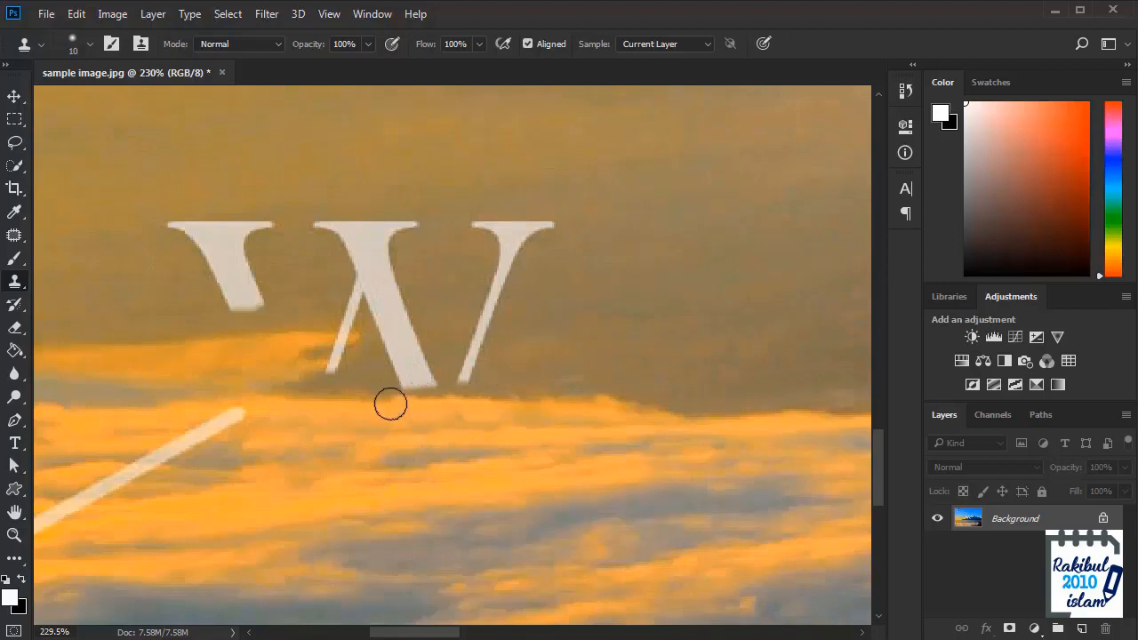
- Clone Stamp the cut ends of the W's thick middle and thin last strokes with haze sampled just above the cloud edge
left_click(544, 361, "alt")
left_click_drag(469, 374, 464, 384)
left_click(511, 367, "alt")
left_click_drag(393, 382, 444, 382)
- Reduce the brush to size 7 and Clone Stamp away the W's thin inner stroke across the orange cloud tip
key("bracketleft")
key("bracketleft")
key("bracketleft")
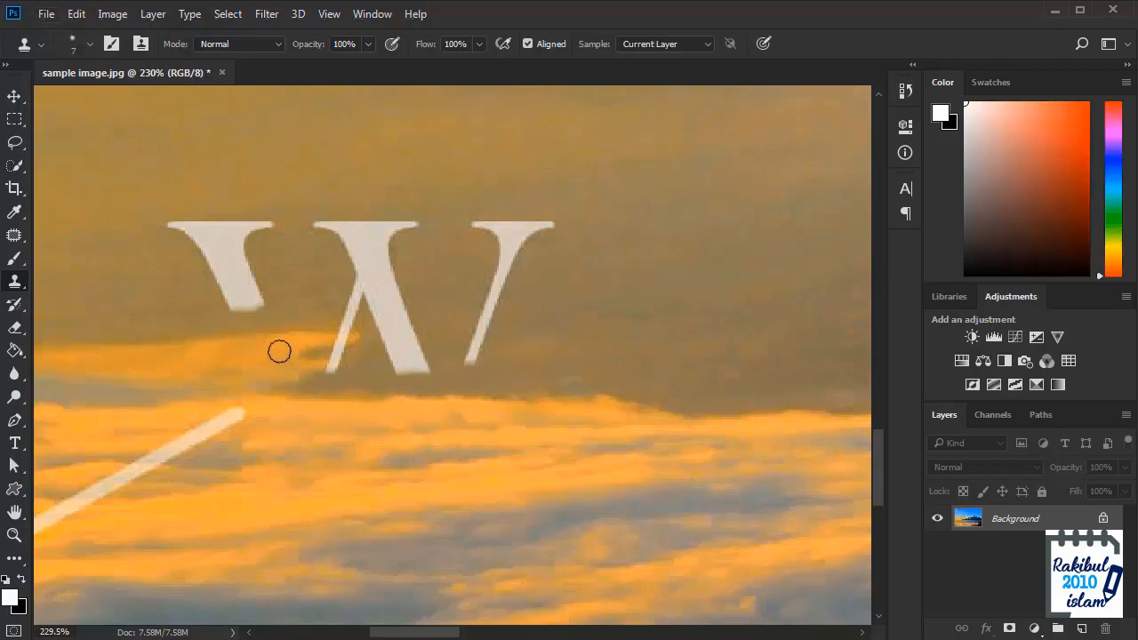
scroll(295, 356, "up", 1)
left_click_drag(320, 353, 364, 336)
mouse_move(349, 375)
left_mouse_down()
mouse_move(340, 368)
mouse_move(346, 381)
mouse_move(373, 358)
mouse_move(360, 358)
left_mouse_up()
mouse_move(319, 402)
left_mouse_down()
mouse_move(326, 347)
mouse_move(361, 340)
mouse_move(338, 330)
mouse_move(370, 317)
left_mouse_up()
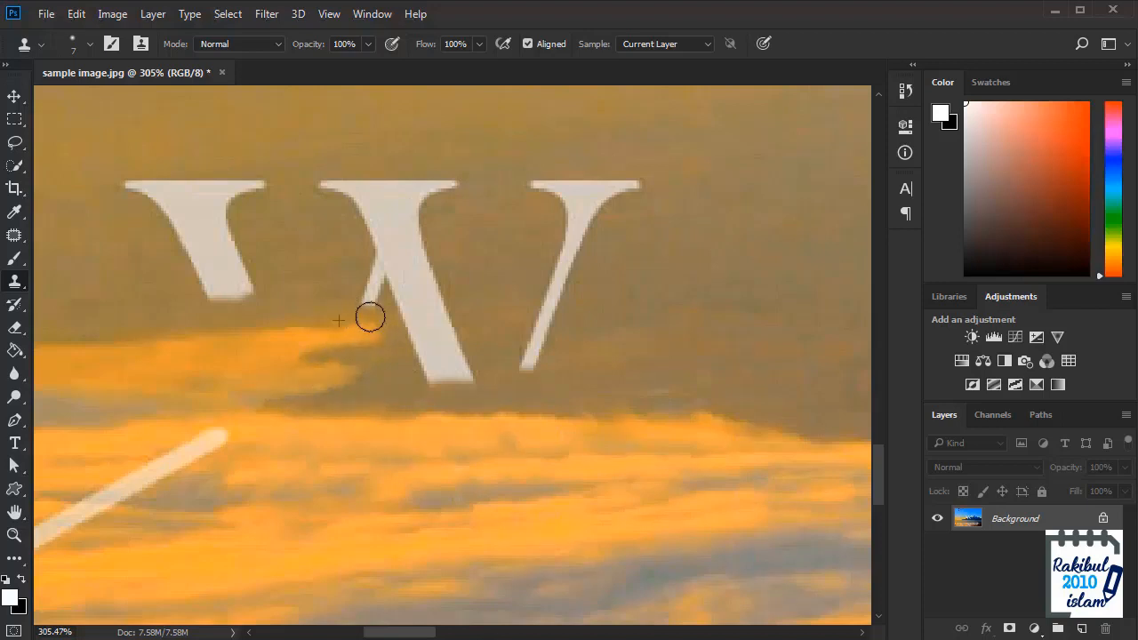
- Patch the last remaining stroke of the lower-left W with adjacent haze and deselect
scroll(494, 387, "down", 5)
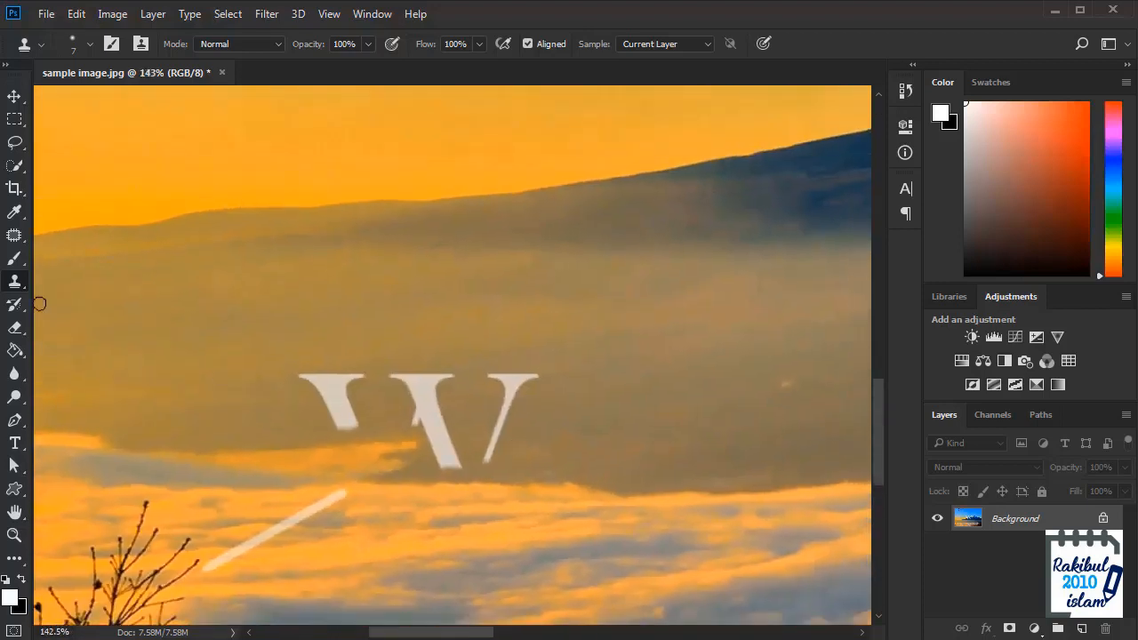
left_click(14, 235)
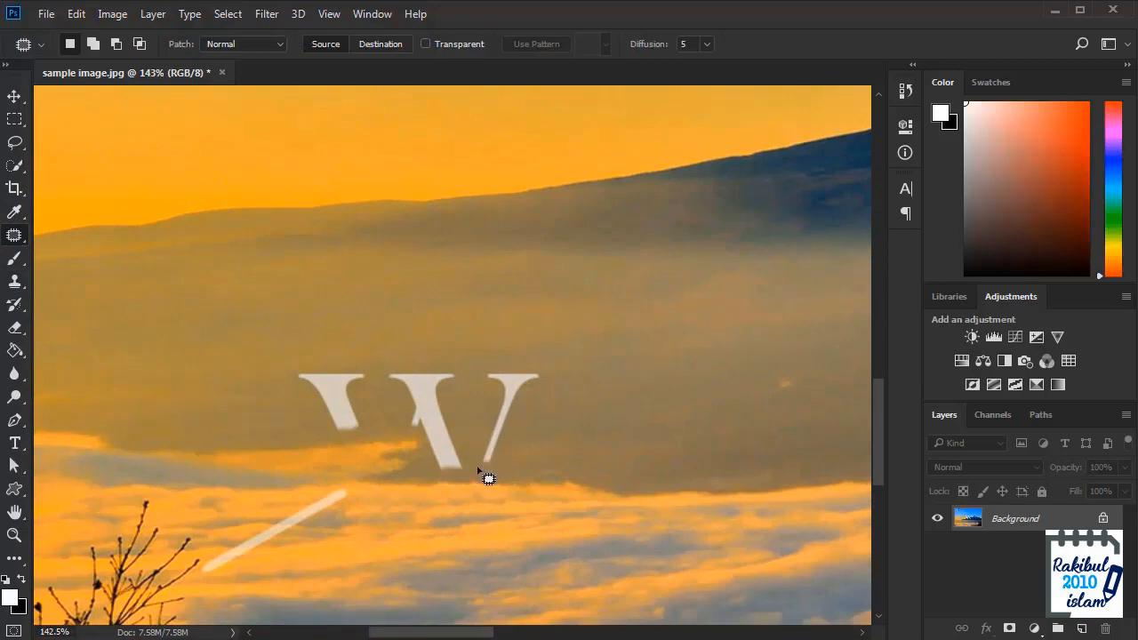
left_click_drag(481, 471, 482, 469)
mouse_move(507, 452)
left_mouse_down()
mouse_move(610, 432)
mouse_move(618, 444)
left_mouse_up()
key("ctrl+d")
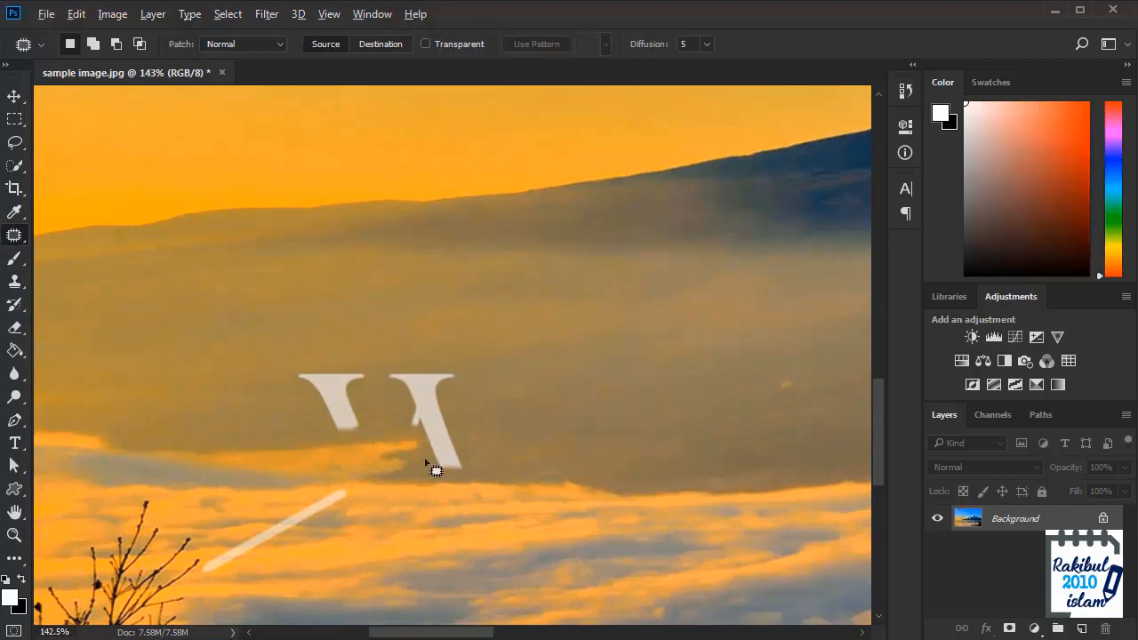
- Patch the thick middle stroke of the lower-left W with the haze beside it and deselect
scroll(415, 428, "up", 2)
mouse_move(376, 363)
left_mouse_down()
mouse_move(394, 336)
mouse_move(474, 358)
left_mouse_up()
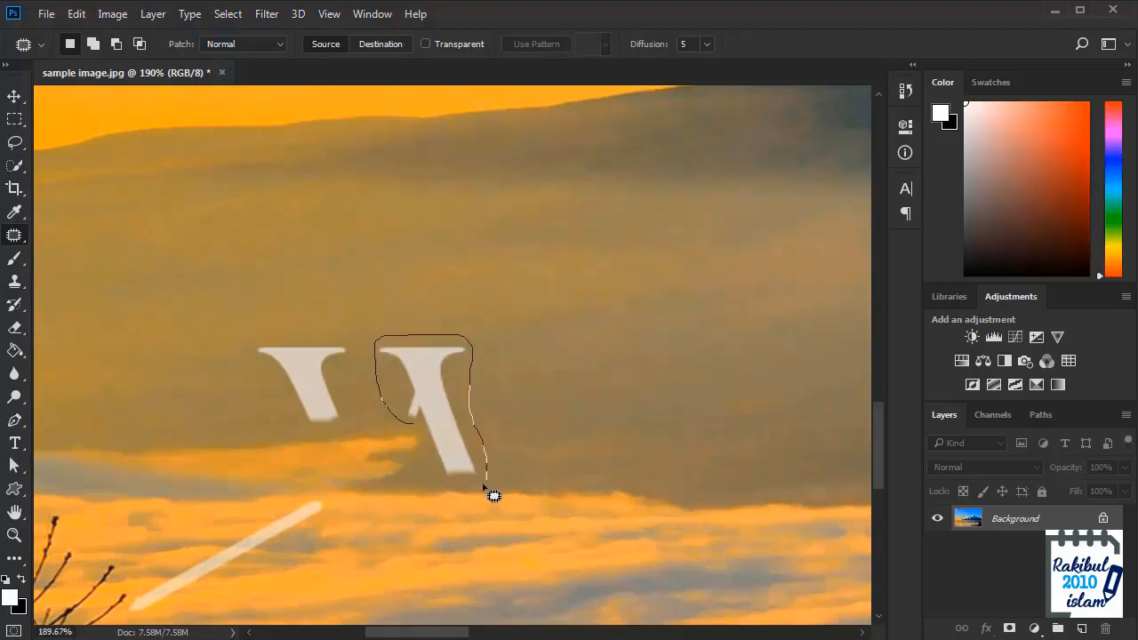
left_click_drag(440, 485, 436, 480)
mouse_move(454, 418)
left_mouse_down()
mouse_move(551, 419)
mouse_move(581, 437)
mouse_move(569, 423)
left_mouse_up()
key("ctrl+d")
- Patch the remaining first stroke of the lower-left W with clean haze and deselect
mouse_move(318, 430)
left_mouse_down()
mouse_move(249, 356)
mouse_move(358, 395)
left_mouse_up()
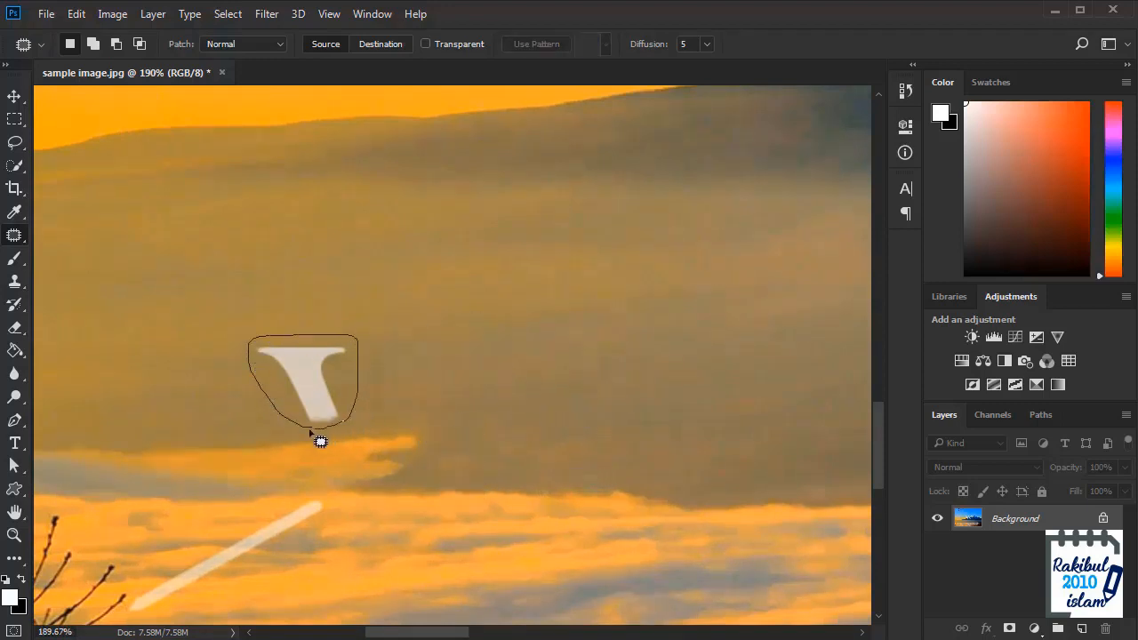
left_click_drag(320, 441, 318, 431)
left_click_drag(322, 396, 485, 391)
key("ctrl+d")
- Patch the short diagonal line on the orange clouds beside the bare branches with nearby cloud texture and deselect
scroll(304, 538, "down", 2)
scroll(252, 419, "up", 3)
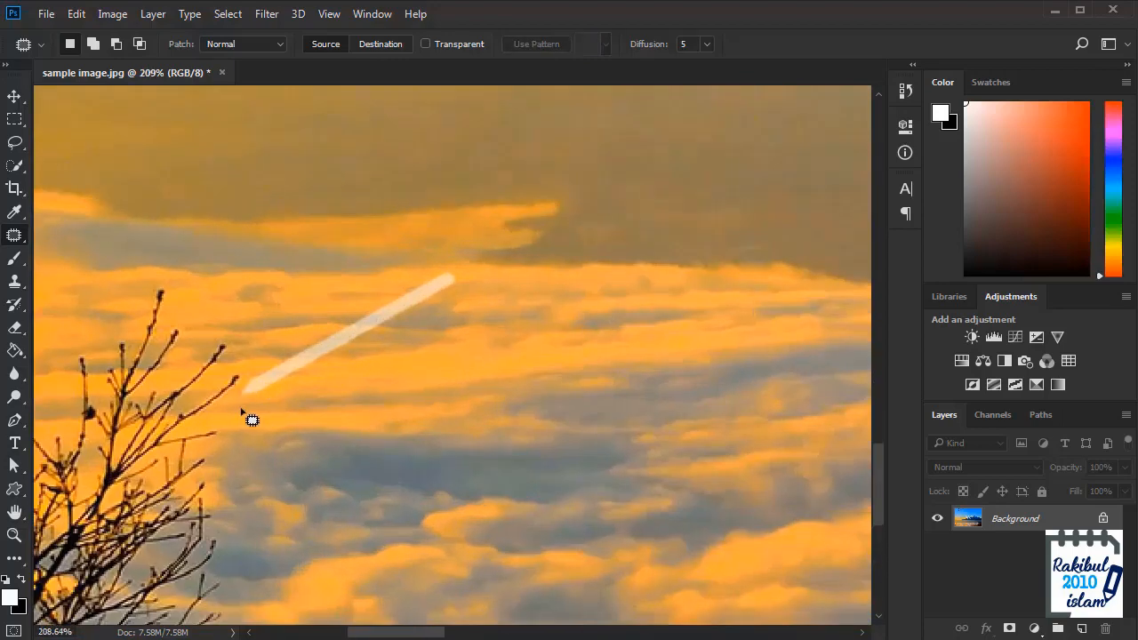
mouse_move(241, 410)
left_mouse_down()
mouse_move(278, 356)
mouse_move(468, 270)
mouse_move(469, 295)
mouse_move(398, 341)
mouse_move(470, 327)
mouse_move(498, 339)
left_mouse_up()
key("ctrl+d")
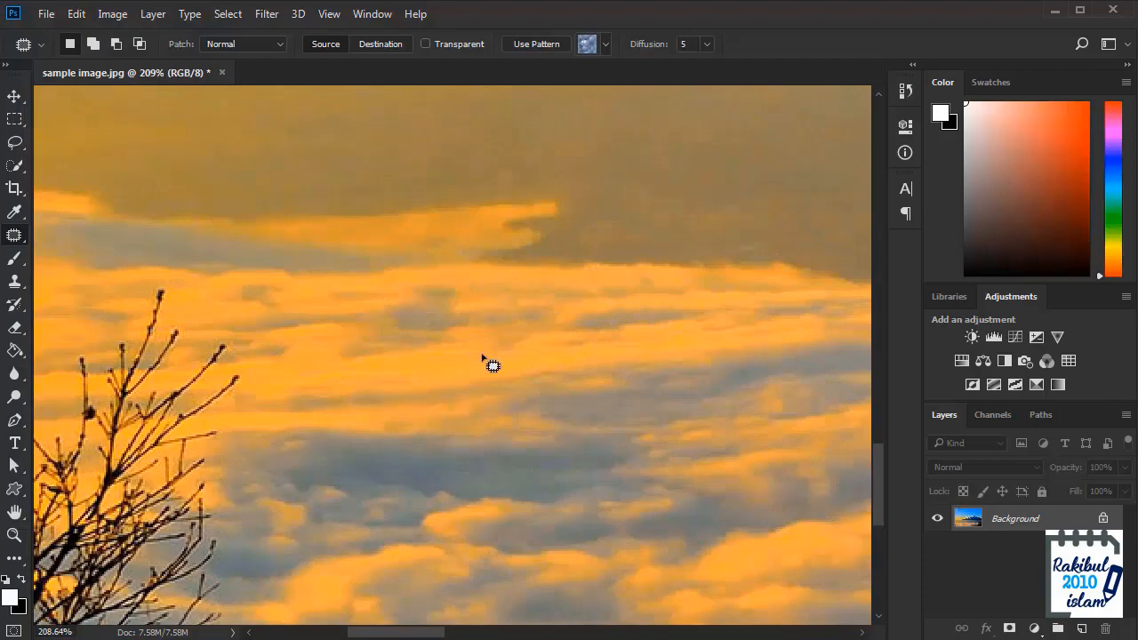
- Patch the long diagonal line between the large W and the lower-right W with adjacent mountain-base texture and deselect
scroll(482, 357, "down", 6)
scroll(458, 389, "up", 3)
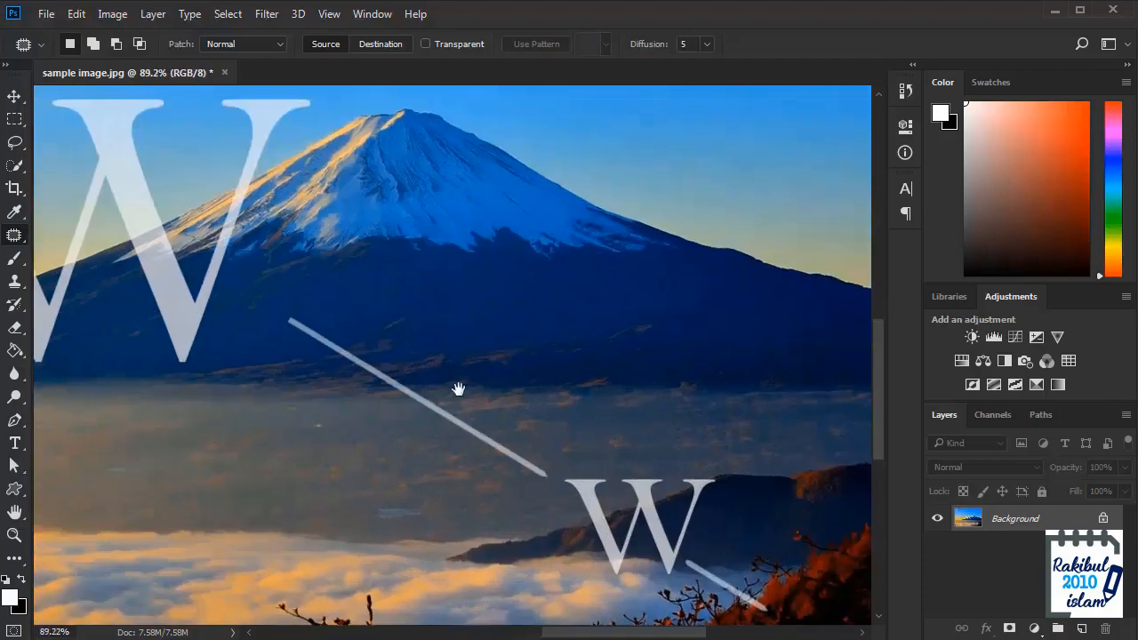
scroll(287, 330, "up", 3)
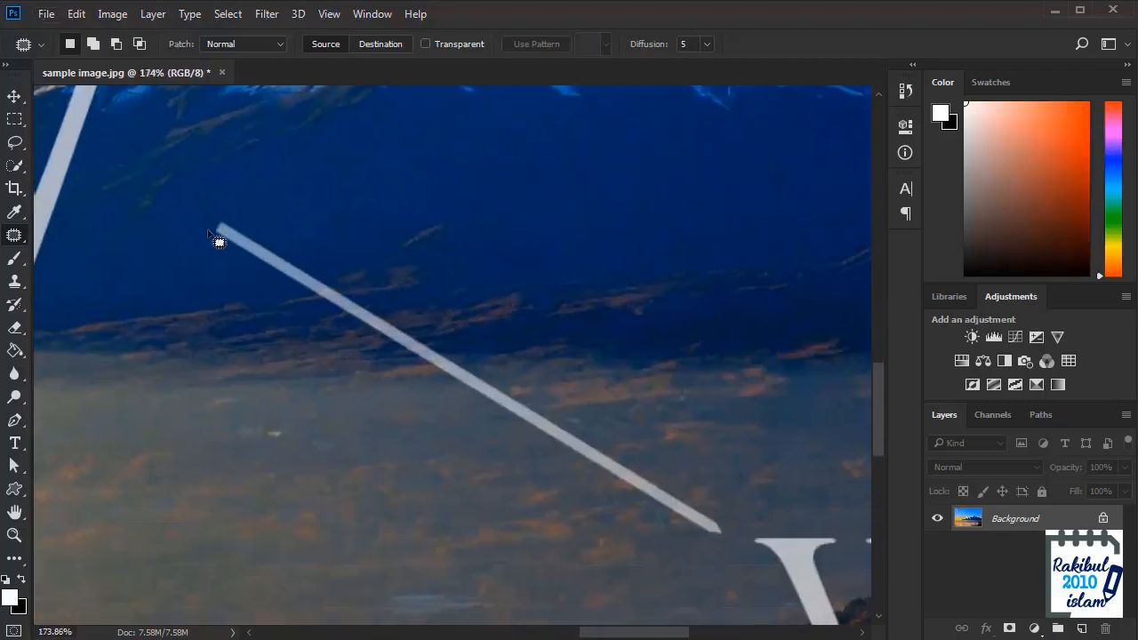
mouse_move(209, 231)
left_mouse_down()
mouse_move(297, 257)
mouse_move(667, 482)
left_mouse_up()
left_click_drag(731, 555, 730, 551)
left_click_drag(542, 435, 471, 452)
key("ctrl+d")
scroll(461, 466, "down", 3)
- Clone Stamp away the lower end of the short line below the lower-right W over the red foliage, using a size 7 brush
scroll(580, 480, "up", 1)
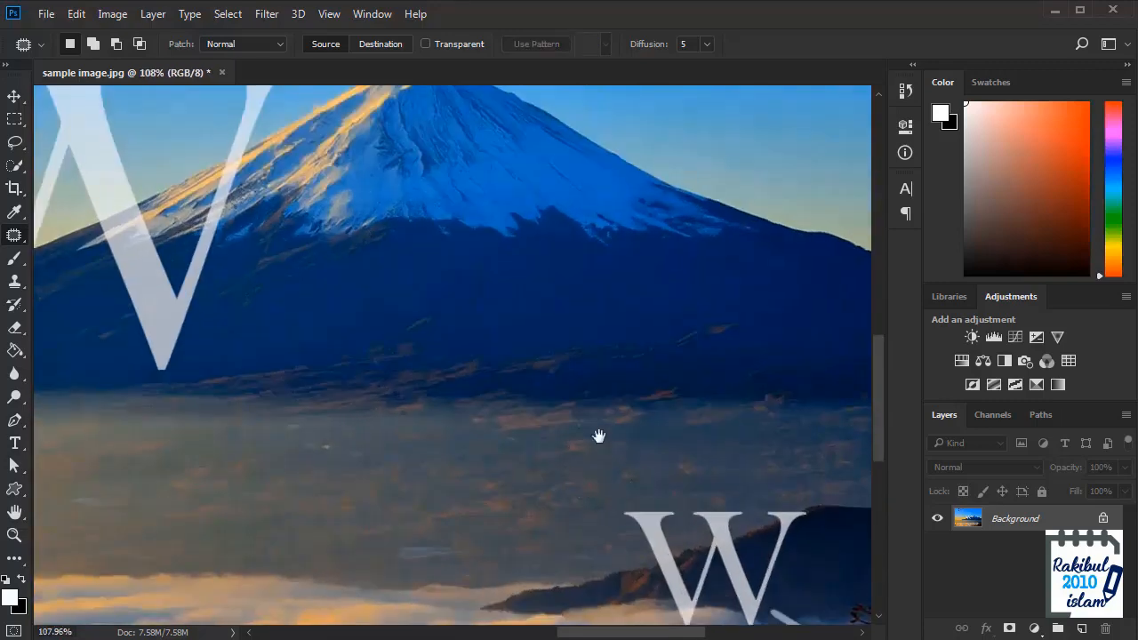
left_click_drag(599, 435, 365, 254)
scroll(583, 449, "up", 3)
scroll(591, 456, "up", 1)
key("s")
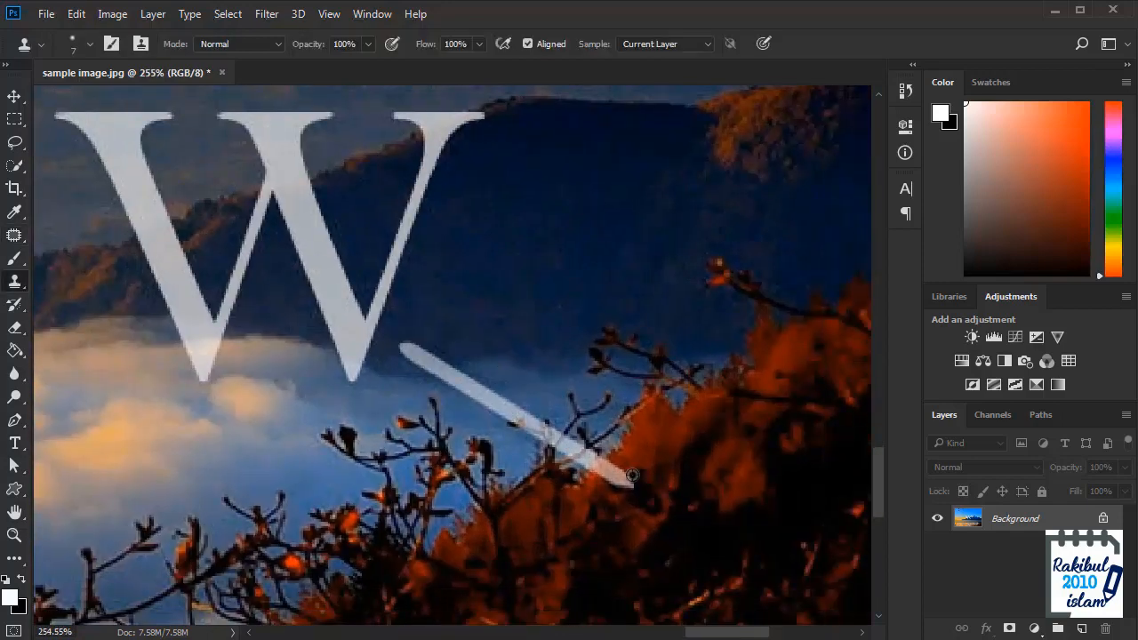
left_click(636, 472, "alt")
mouse_move(628, 474)
left_mouse_down()
mouse_move(594, 480)
mouse_move(616, 470)
mouse_move(606, 458)
mouse_move(595, 476)
left_mouse_up()
left_click(594, 465)
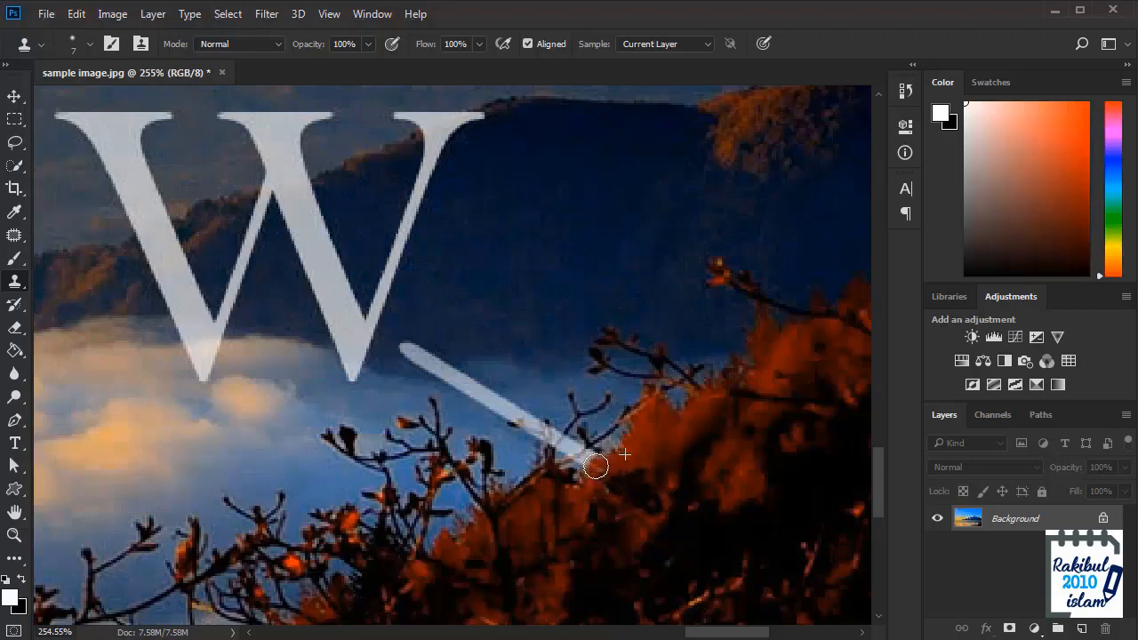
- Clone Stamp away the middle of that short line over the blue mist, sampling mist next to it
left_click_drag(464, 372, 538, 409)
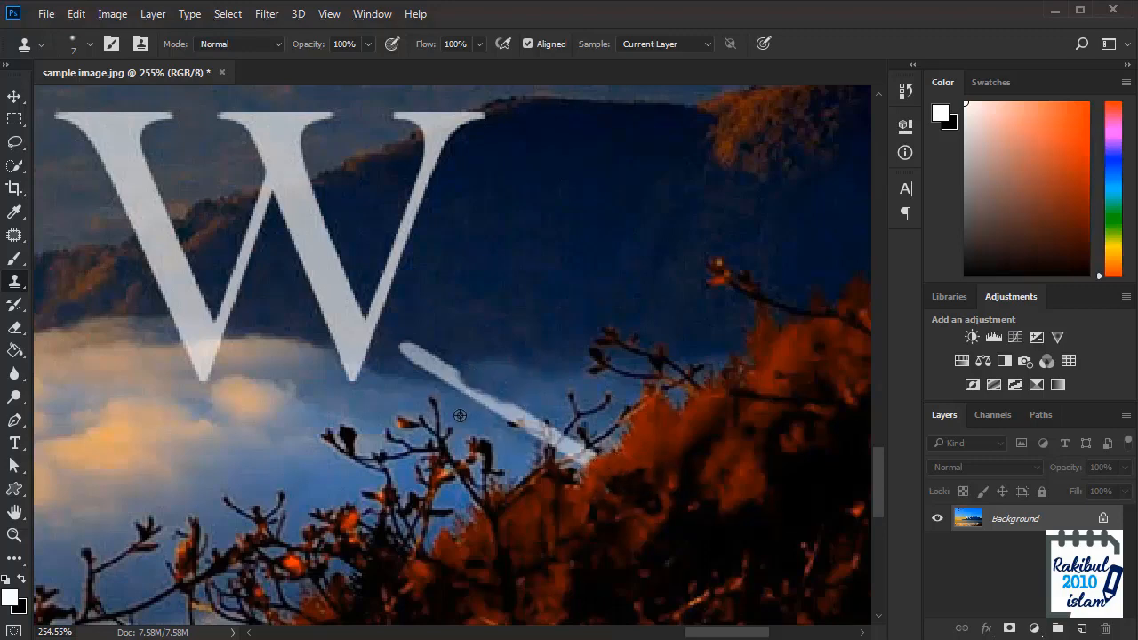
scroll(471, 421, "up", 4)
mouse_move(467, 382)
left_mouse_down()
mouse_move(482, 407)
mouse_move(485, 379)
mouse_move(506, 402)
mouse_move(489, 399)
mouse_move(549, 432)
mouse_move(501, 396)
mouse_move(557, 421)
left_mouse_up()
left_click(539, 425)
left_click(552, 365, "alt")
scroll(543, 411, "down", 2)
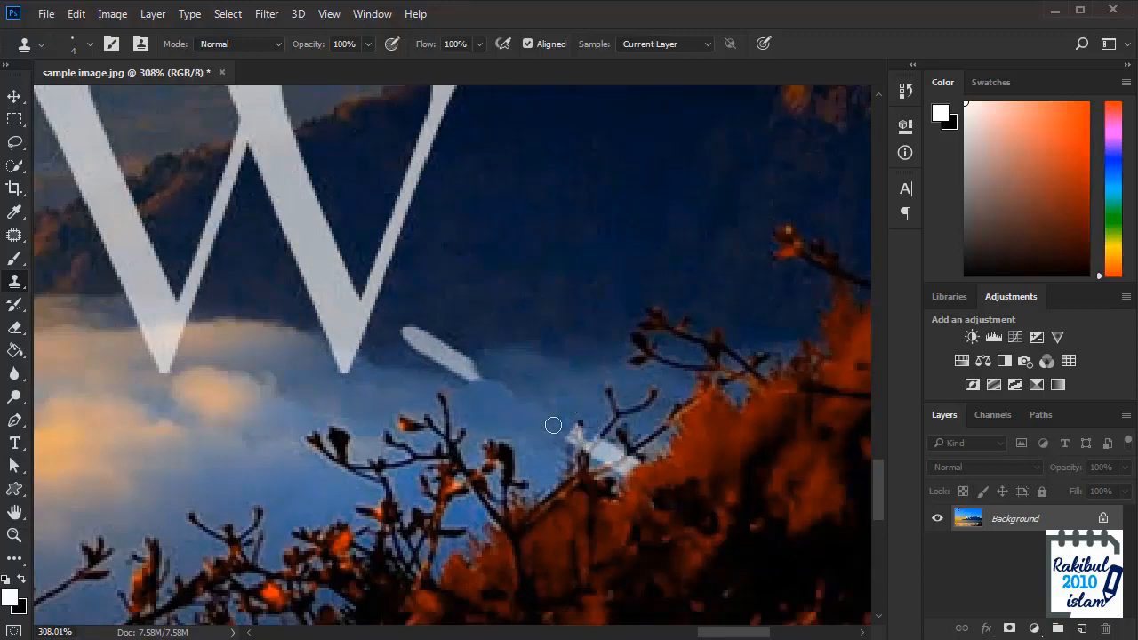
- Clone Stamp away the line remnants among the twigs at the foliage edge with brush sizes 4 and 2
left_click_drag(511, 402, 528, 347)
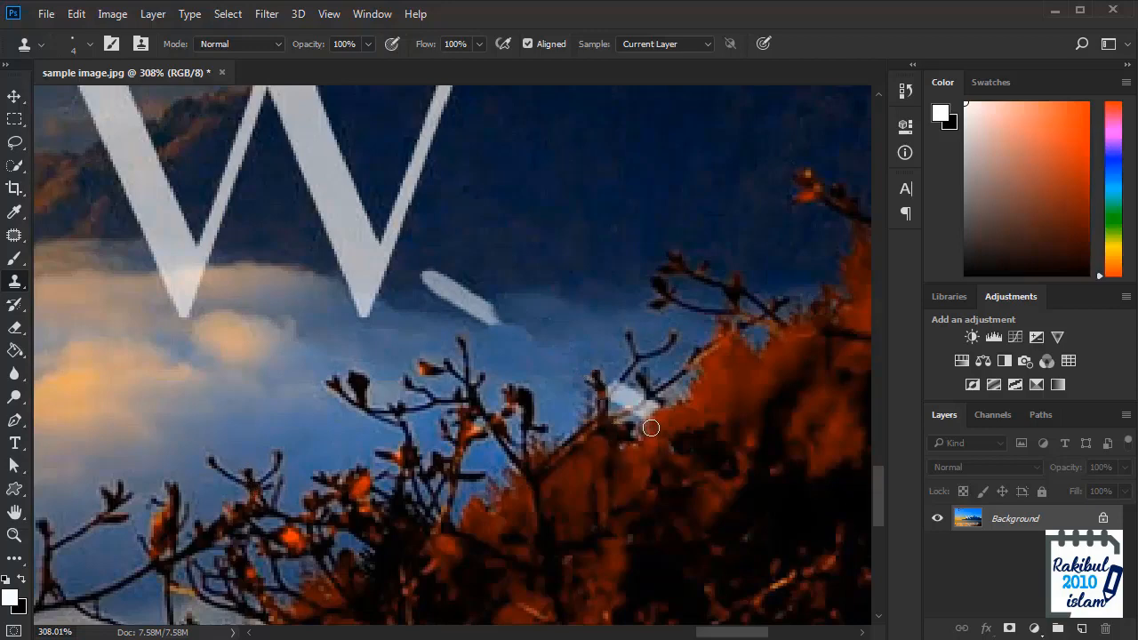
left_click_drag(641, 426, 559, 425)
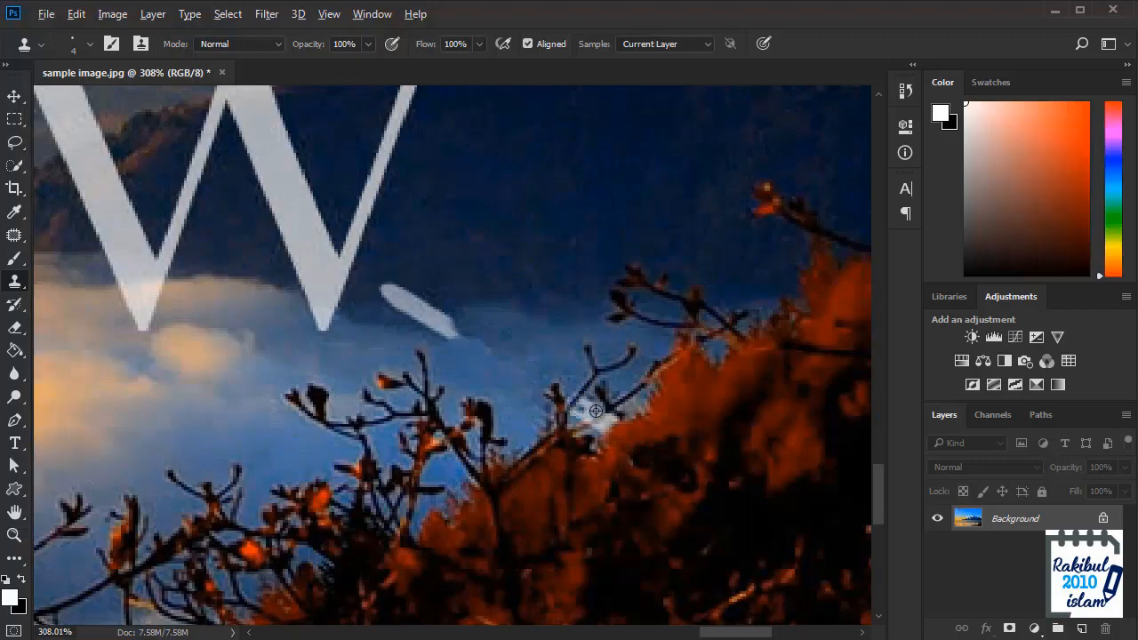
scroll(587, 405, "up", 3)
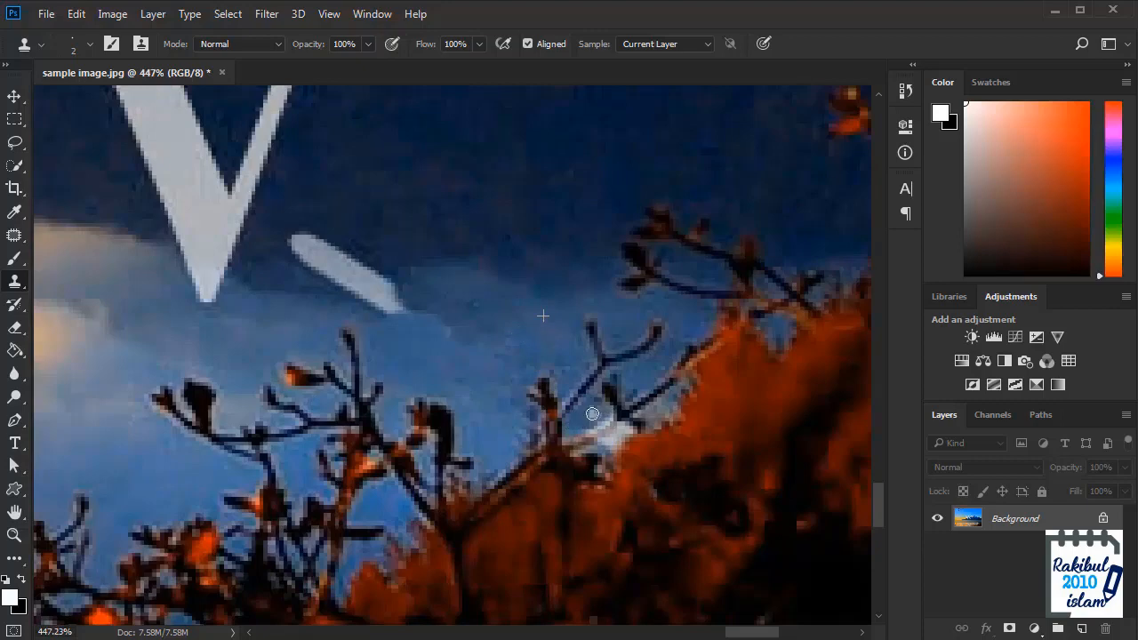
left_click_drag(611, 441, 623, 437)
scroll(525, 414, "down", 3)
scroll(622, 440, "up", 3)
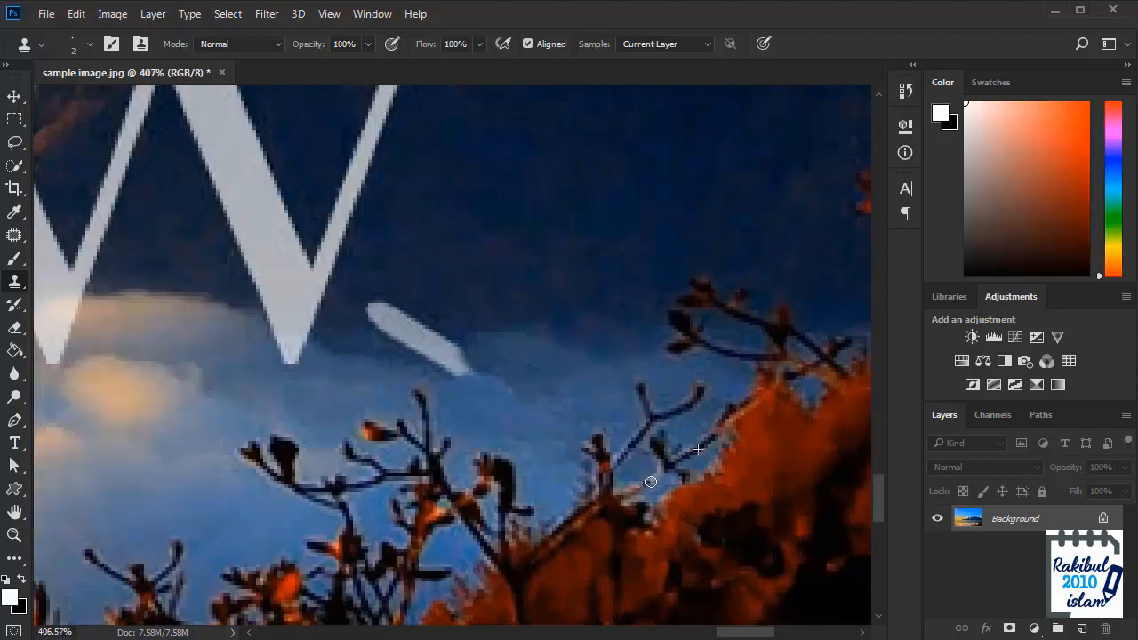
scroll(644, 483, "down", 1)
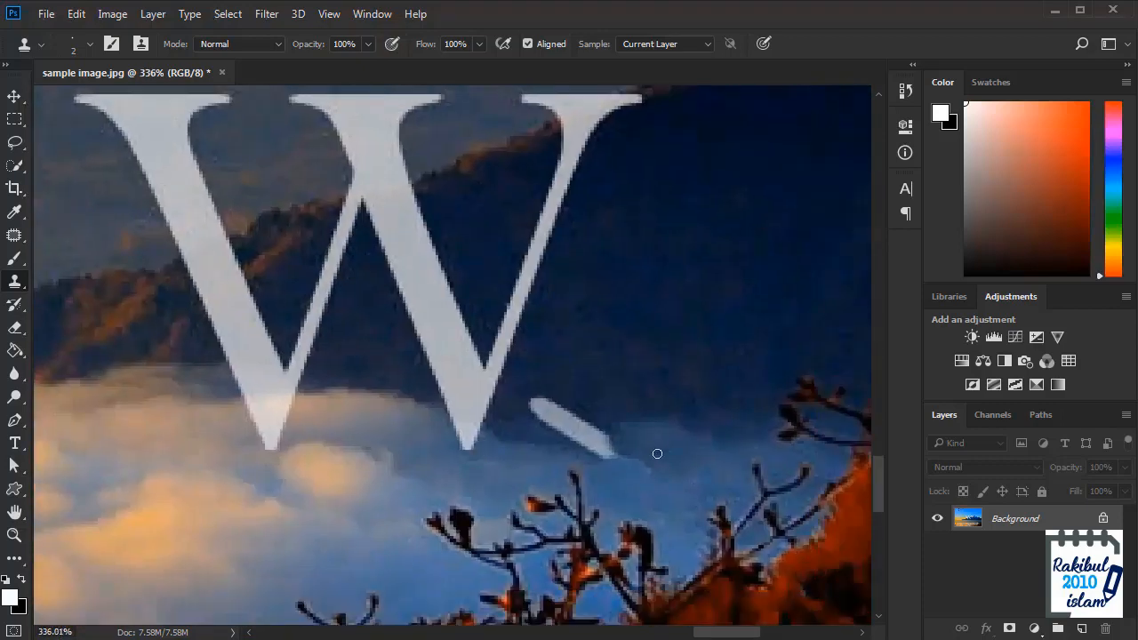
- Patch the last piece of the short line beside the foot of the lower-right W and deselect
mouse_move(603, 437)
left_mouse_down()
mouse_move(621, 453)
mouse_move(527, 453)
left_mouse_up()
scroll(658, 460, "down", 2)
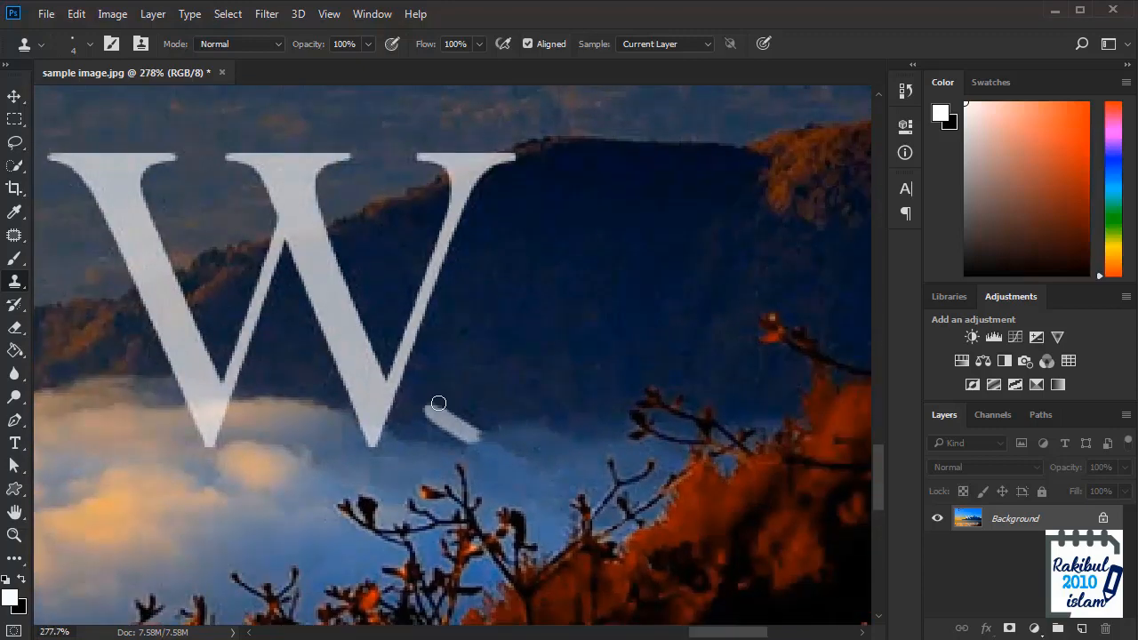
key("j")
mouse_move(405, 426)
left_mouse_down()
mouse_move(500, 457)
mouse_move(539, 450)
mouse_move(495, 435)
left_mouse_up()
left_click(508, 464)
- Clone Stamp across the lower-right W's thin last stroke and its middle stroke at the hill's ridge, using a size 4 brush
left_click(24, 276)
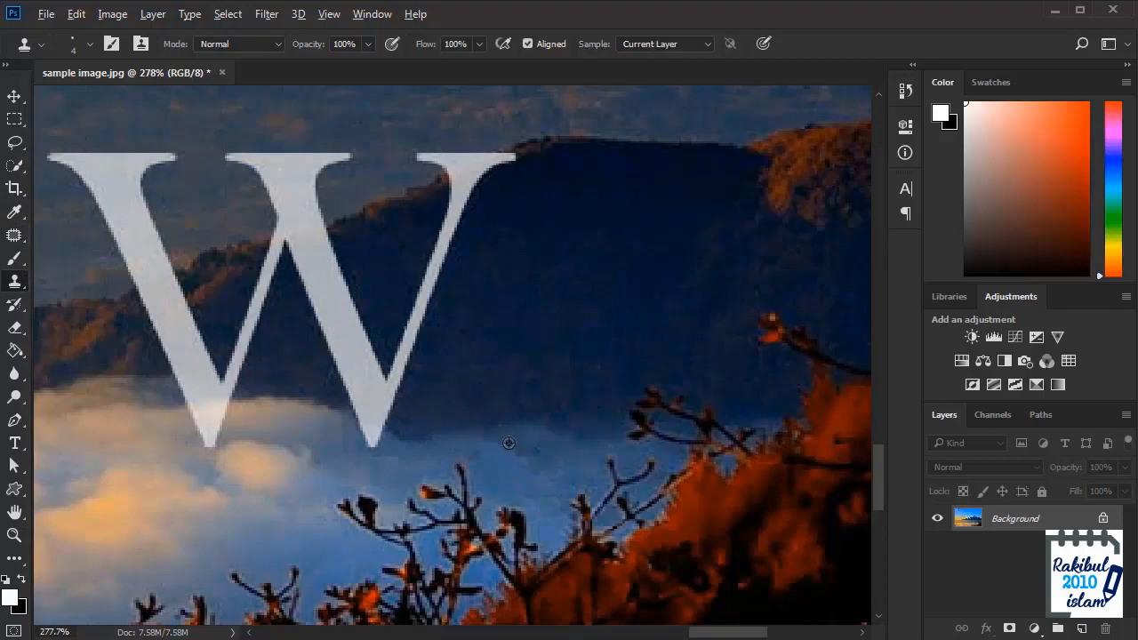
scroll(559, 501, "down", 3)
scroll(575, 484, "up", 2)
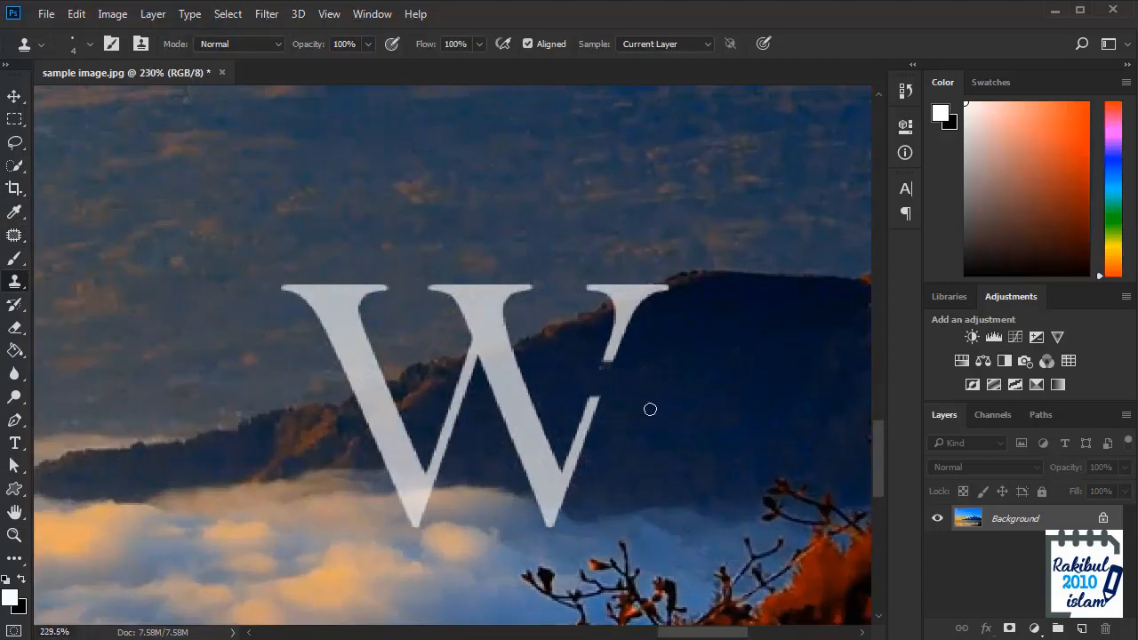
mouse_move(524, 262)
left_mouse_down()
mouse_move(525, 284)
mouse_move(509, 292)
left_mouse_up()
left_click(430, 336, "alt")
mouse_move(470, 335)
left_mouse_down()
mouse_move(426, 334)
mouse_move(506, 323)
left_mouse_up()
left_click(543, 303, "alt")
mouse_move(510, 321)
left_mouse_down()
mouse_move(447, 318)
mouse_move(511, 322)
left_mouse_up()
- Patch the top of the lower-right W's middle stroke above the ridge with nearby haze texture and deselect
key("j")
left_click_drag(578, 286, 539, 249)
key("ctrl+d")
left_click_drag(600, 381, 506, 406)
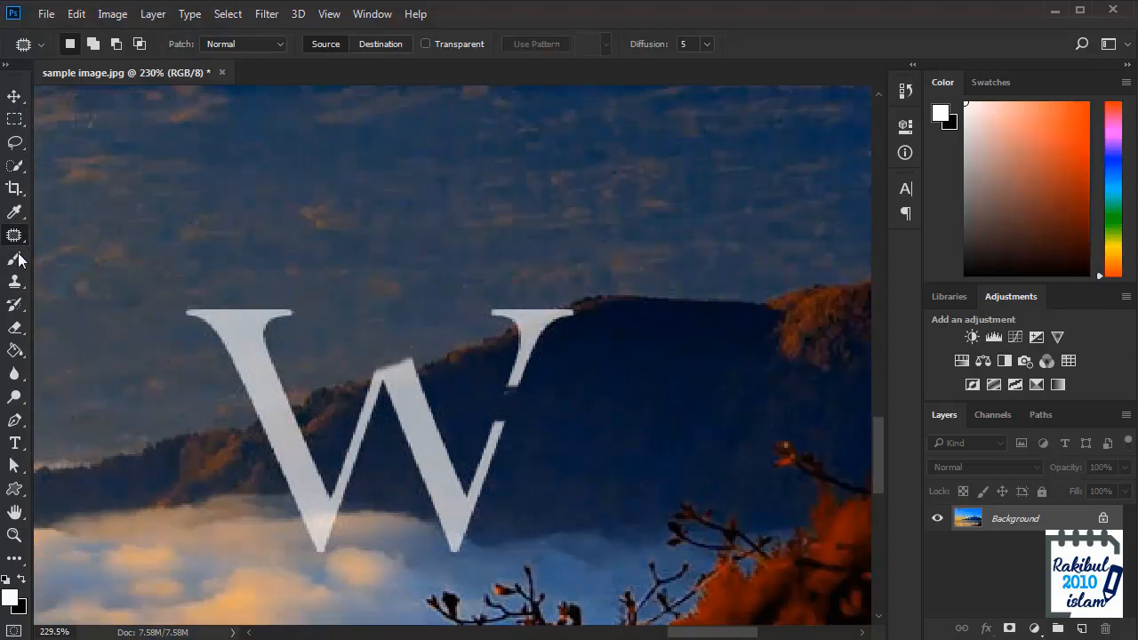
- Clone Stamp across the lower-right W's last stroke at the hill's ridge and patch away its top with nearby haze texture
left_click(15, 281)
left_click(543, 353, "alt")
mouse_move(513, 350)
left_mouse_down()
mouse_move(560, 357)
mouse_move(504, 355)
mouse_move(535, 350)
mouse_move(521, 378)
mouse_move(483, 305)
mouse_move(579, 304)
mouse_move(539, 352)
mouse_move(531, 335)
mouse_move(455, 362)
left_mouse_up()
left_click(558, 358, "alt")
key("j")
key("ctrl+d")
left_click_drag(525, 433, 589, 332)
scroll(589, 332, "down", 1)
- Clone Stamp away the lower-right W's thin second stroke on the dark hill and its first tip in the clouds with a size 7 brush
left_click(14, 282)
scroll(450, 340, "up", 1)
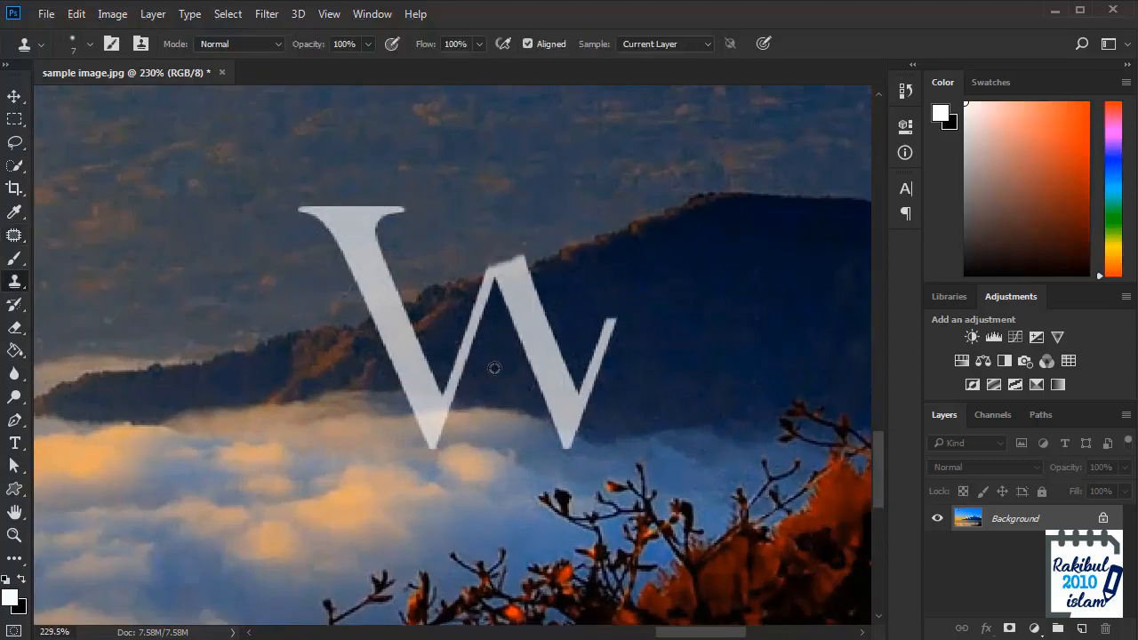
left_click(495, 368, "alt")
mouse_move(476, 351)
left_mouse_down()
mouse_move(503, 356)
mouse_move(468, 332)
mouse_move(475, 320)
mouse_move(485, 324)
mouse_move(455, 390)
mouse_move(430, 439)
left_mouse_up()
left_click(388, 423, "alt")
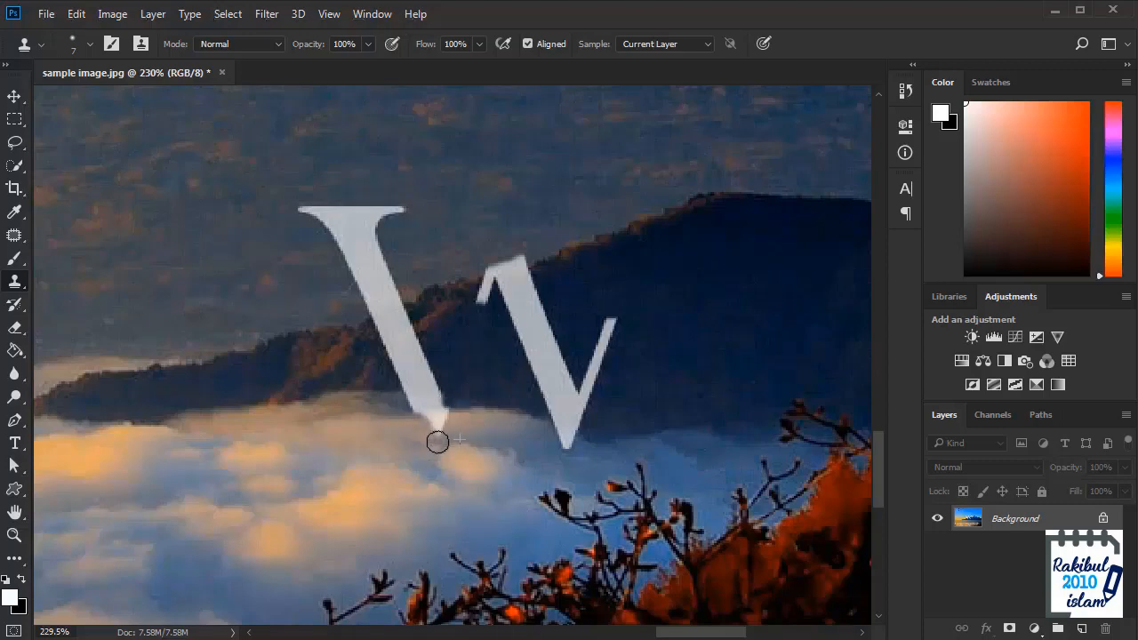
scroll(438, 442, "up", 2)
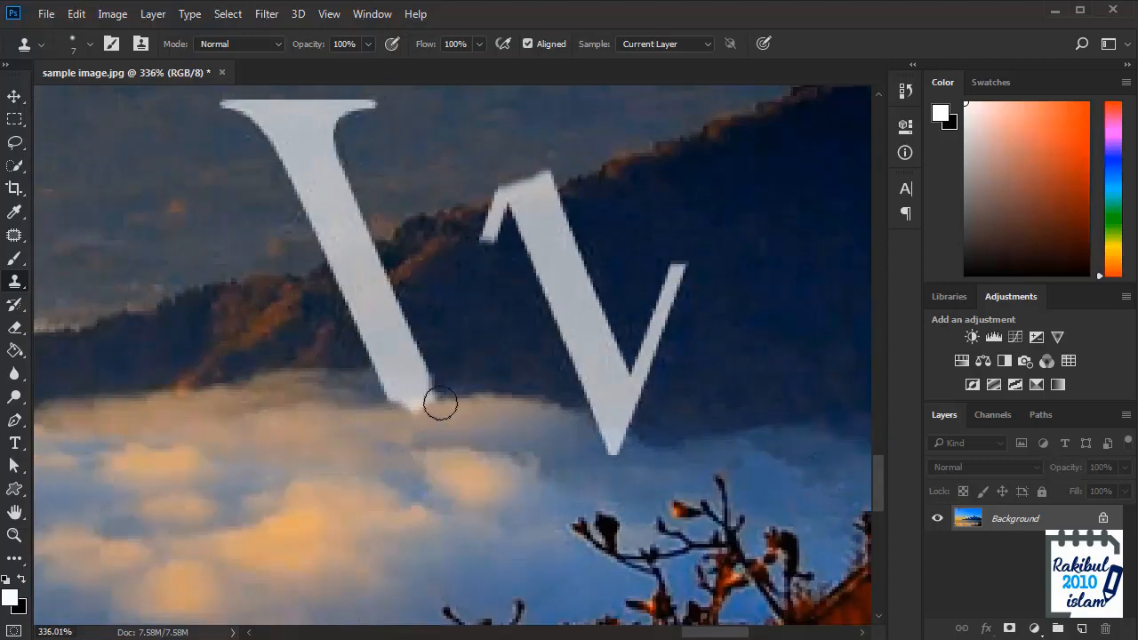
scroll(474, 402, "down", 1)
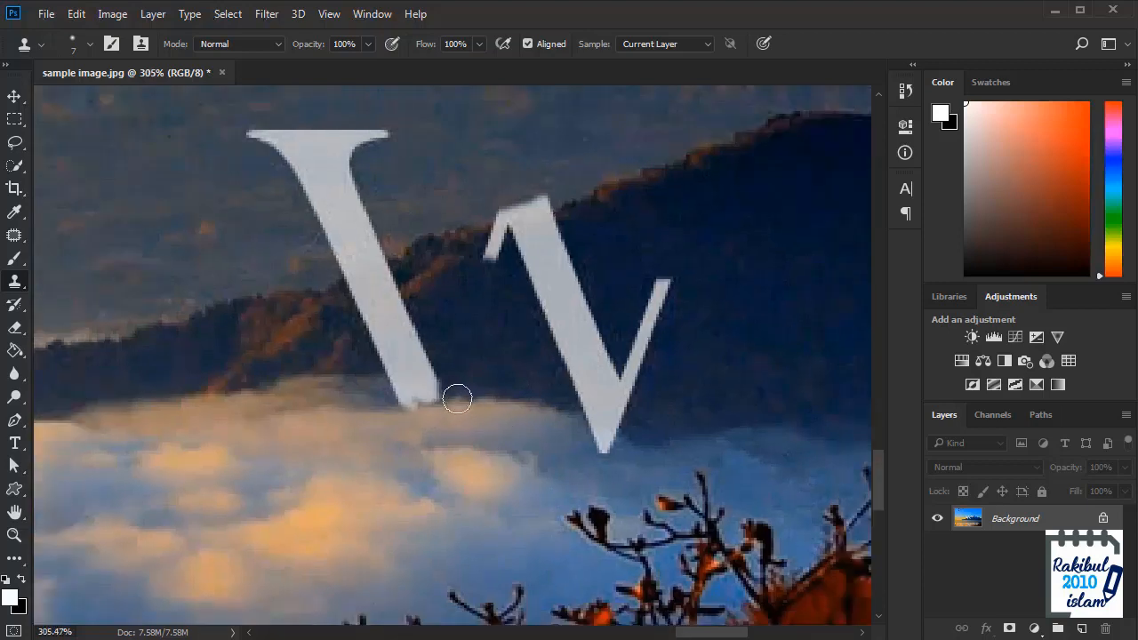
- Clone Stamp hill and cloud samples around the foot of the lower-right W's first stroke to rebuild the cloud edge
left_click(453, 343, "alt")
left_click(437, 375)
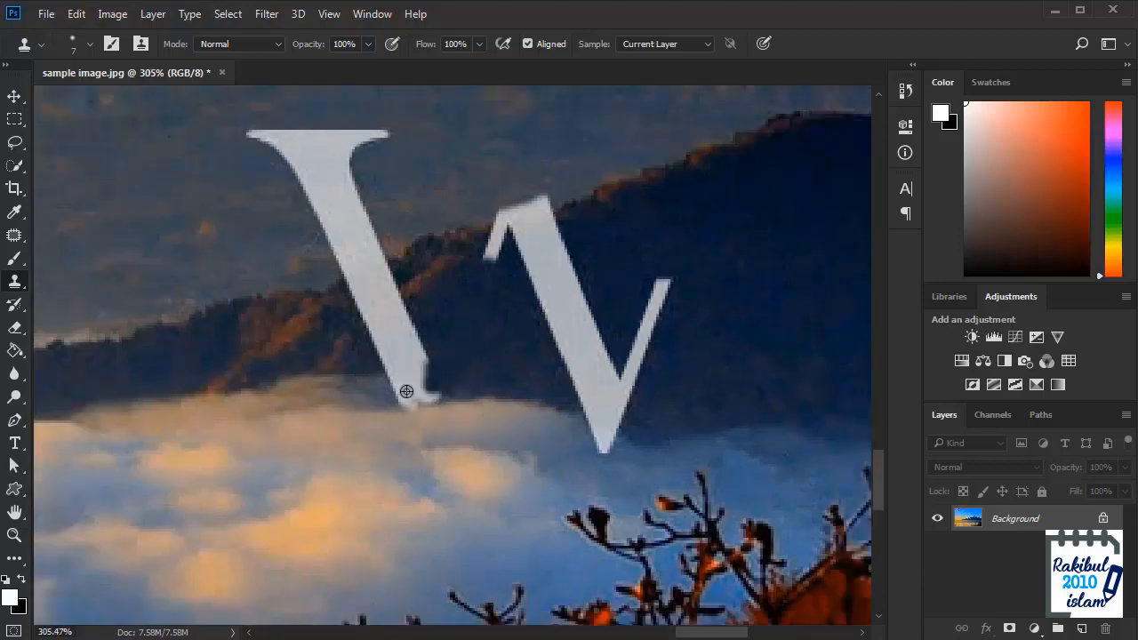
left_click(373, 392, "alt")
left_click(403, 396)
left_click(379, 389, "alt")
left_click(413, 396)
left_click(415, 408)
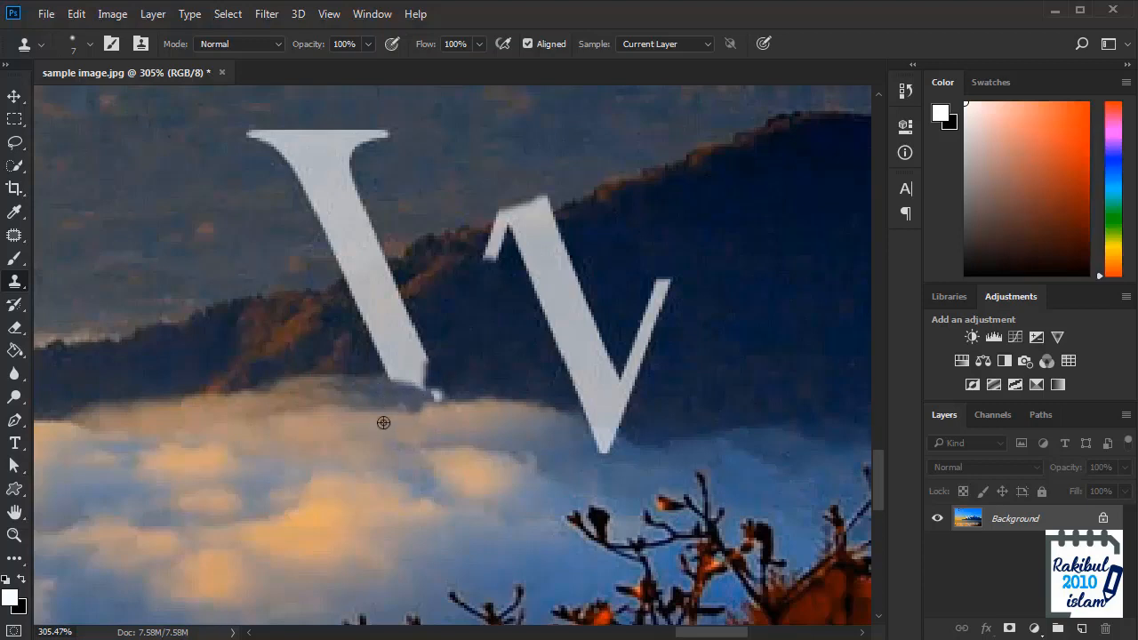
left_click(400, 411, "alt")
left_click(436, 397)
left_click(457, 376, "alt")
left_click_drag(445, 389, 462, 382)
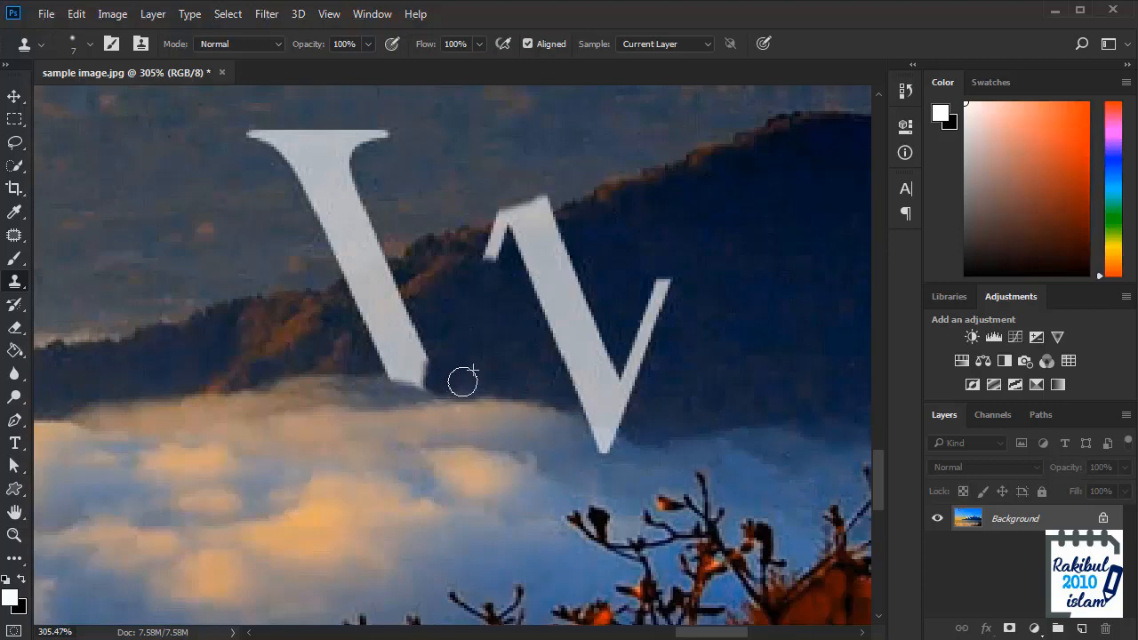
- Clone Stamp gaps across the lower-right W's first stroke along the orange slope and across its middle stroke on the dark hill
left_click(417, 282, "alt")
mouse_move(389, 301)
left_mouse_down()
mouse_move(398, 297)
mouse_move(358, 330)
left_mouse_up()
left_click(334, 346, "alt")
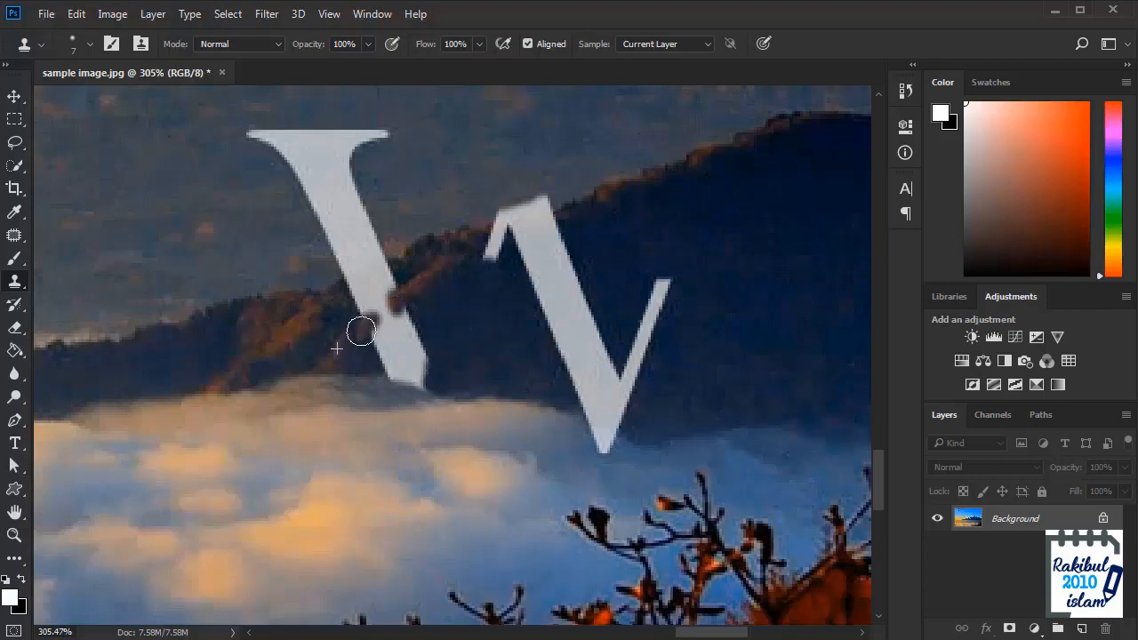
left_click(422, 291, "alt")
left_click_drag(404, 293, 373, 325)
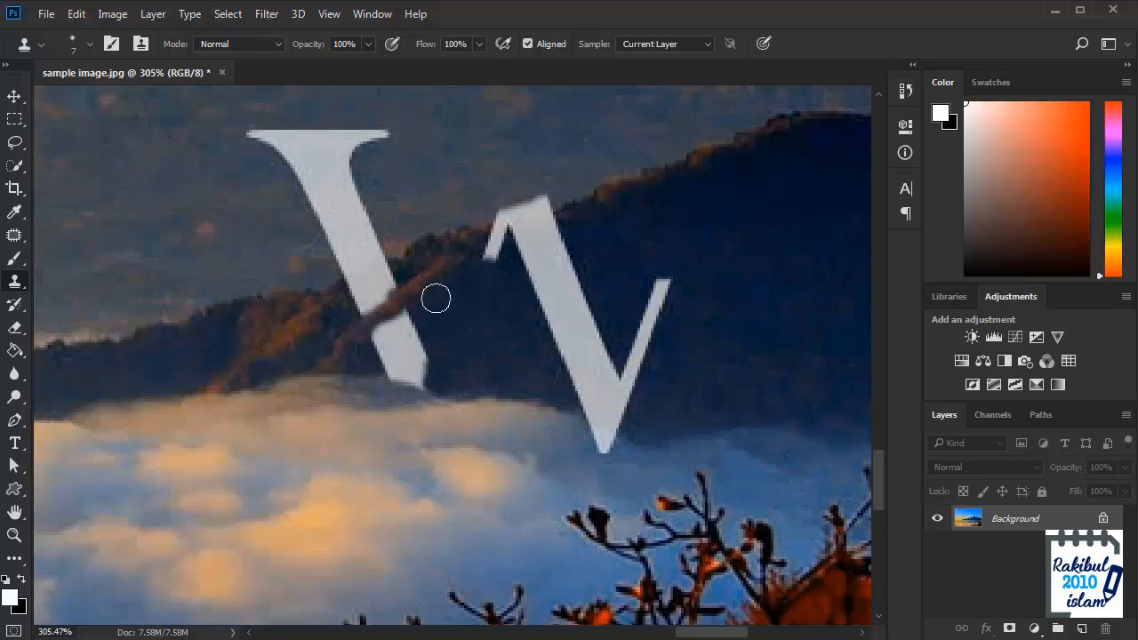
left_click(503, 304, "alt")
mouse_move(539, 313)
left_mouse_down()
mouse_move(572, 304)
mouse_move(568, 334)
mouse_move(587, 300)
left_mouse_up()
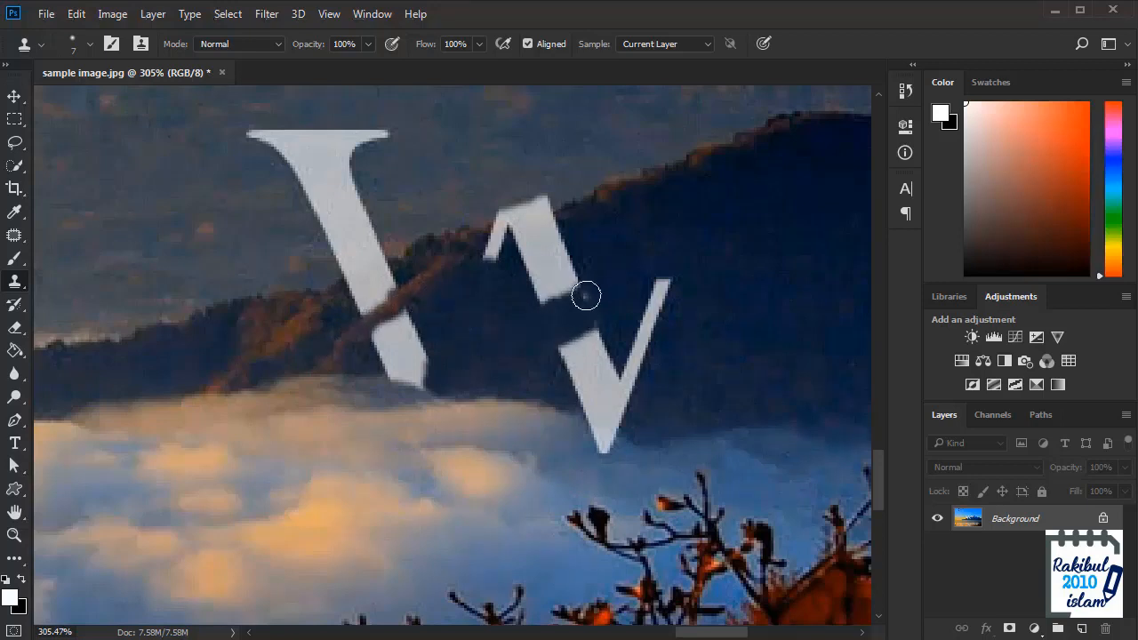
- Patch away the upper pieces of the lower-right W's middle strokes with clean dark hill texture and deselect
scroll(585, 295, "down", 2)
left_click_drag(673, 222, 541, 381)
left_click(18, 235)
mouse_move(379, 461)
left_mouse_down()
mouse_move(418, 477)
mouse_move(386, 467)
left_mouse_up()
mouse_move(411, 435)
left_mouse_down()
mouse_move(528, 378)
mouse_move(555, 382)
left_mouse_up()
key("ctrl+d")
scroll(534, 445, "down", 2)
left_click_drag(537, 486, 503, 369)
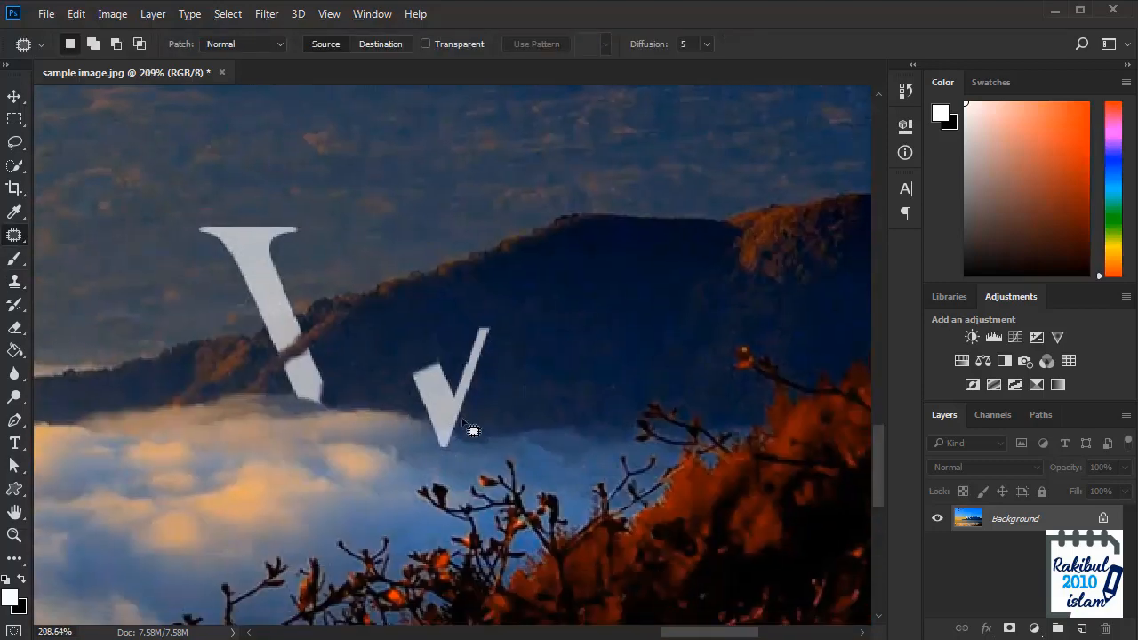
- Clone Stamp the tip of the lower-right W's second V at the cloud edge, patch its remaining piece with dark hill texture and deselect
scroll(472, 430, "up", 2)
key("s")
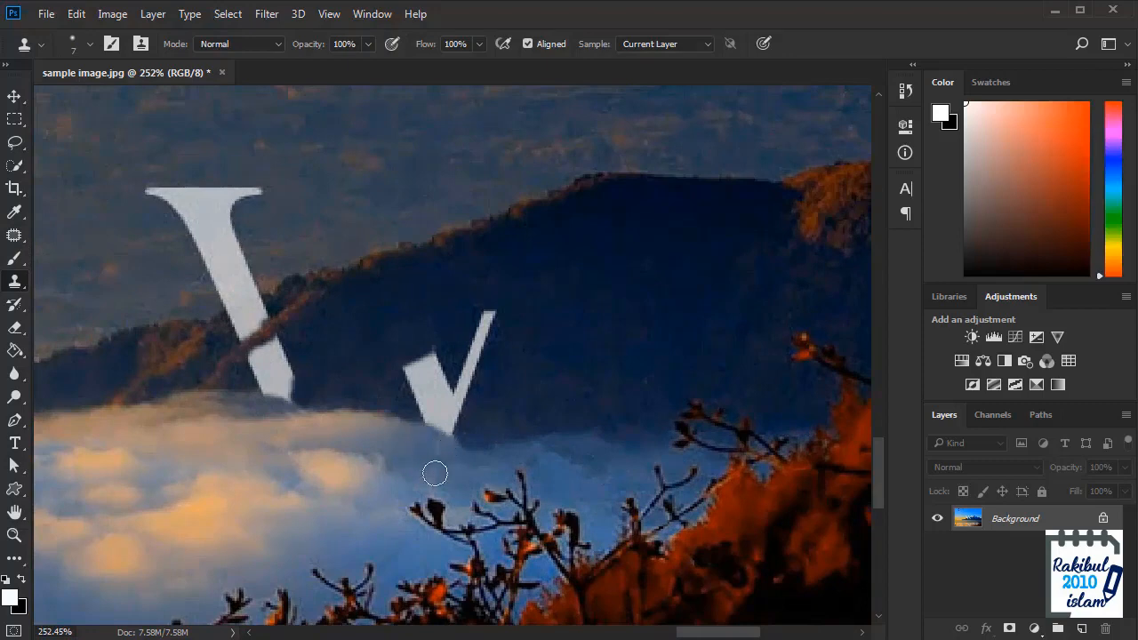
left_click(470, 433, "alt")
mouse_move(450, 438)
left_mouse_down()
mouse_move(454, 421)
mouse_move(439, 422)
left_mouse_up()
left_click(376, 395, "alt")
left_click(471, 420, "alt")
mouse_move(418, 419)
left_mouse_down()
mouse_move(515, 312)
mouse_move(400, 401)
mouse_move(599, 383)
left_mouse_up()
left_click(466, 423, "alt")
key("j")
key("ctrl+d")
scroll(523, 426, "down", 4)
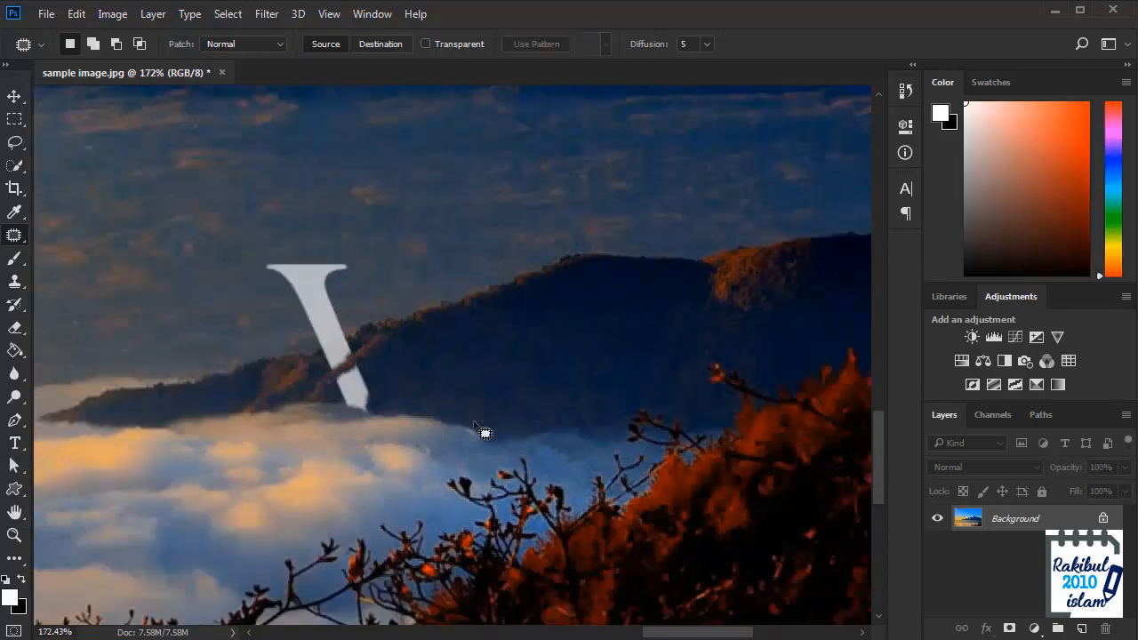
- Patch the lower piece of the lower-right W's first stroke with neighbouring dark hill texture and deselect
scroll(505, 447, "up", 5)
mouse_move(420, 463)
left_mouse_down()
mouse_move(472, 435)
mouse_move(538, 470)
left_mouse_up()
key("ctrl+d")
scroll(558, 485, "down", 4)
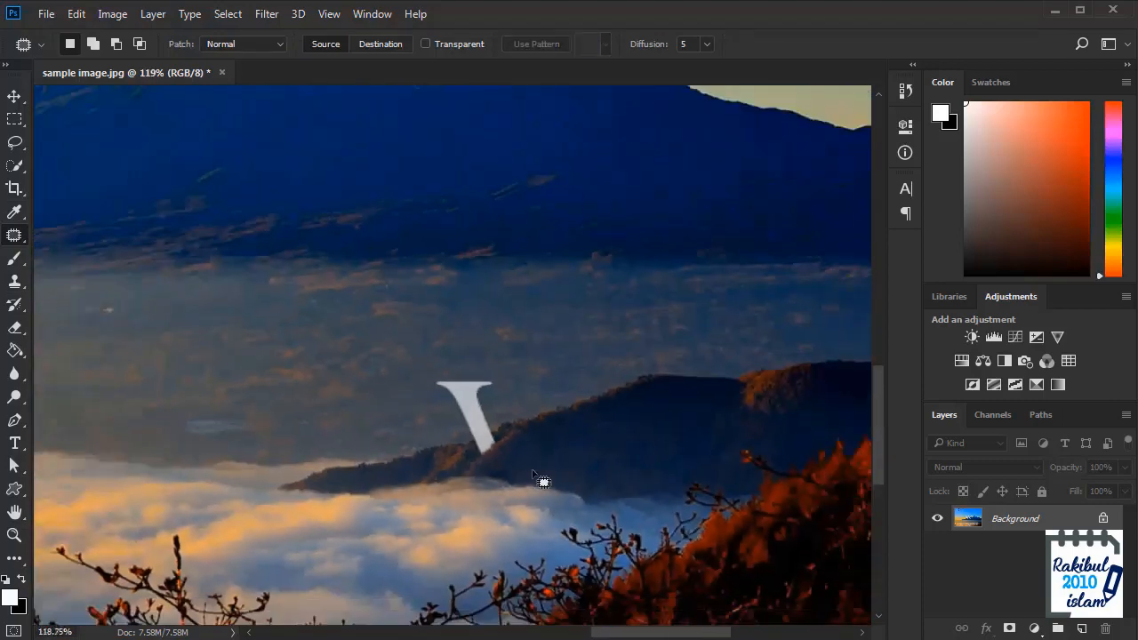
- Clone Stamp across the first stroke of the lower-right W where it crosses the hill's ridge, using a size 7 brush
scroll(541, 480, "up", 4)
key("s")
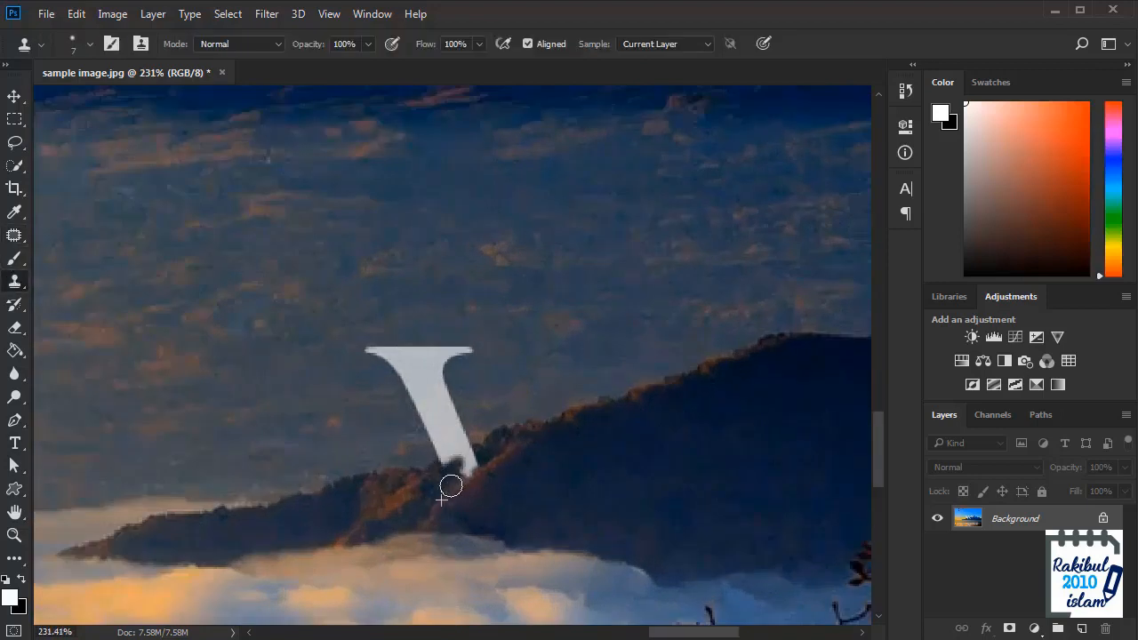
scroll(538, 451, "down", 1)
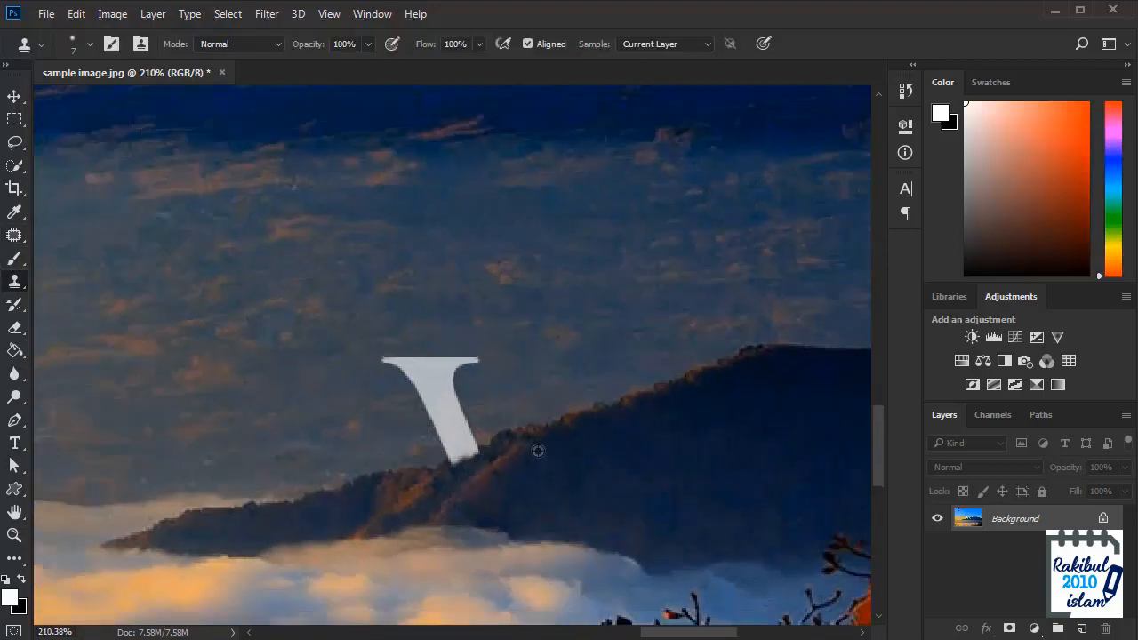
scroll(551, 478, "down", 2)
scroll(453, 492, "up", 3)
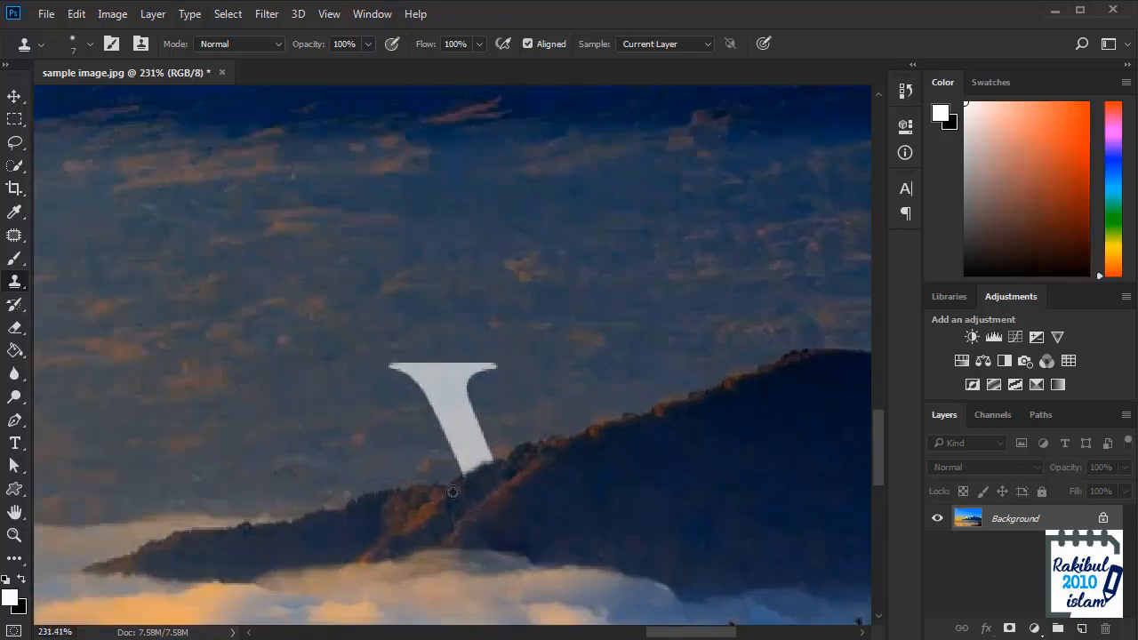
- Patch away the remaining top of the lower-right W with nearby haze texture and touch up the ridge with the Clone Stamp
key("j")
mouse_move(401, 460)
left_mouse_down()
mouse_move(451, 485)
mouse_move(420, 345)
mouse_move(512, 463)
mouse_move(628, 392)
left_mouse_up()
key("ctrl+d")
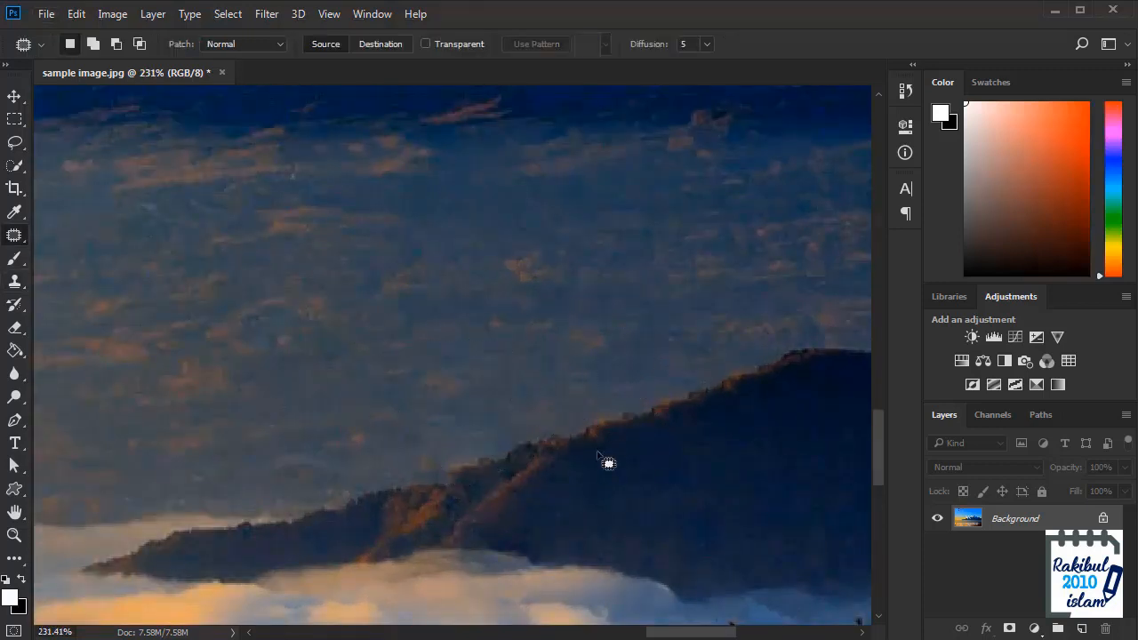
key("s")
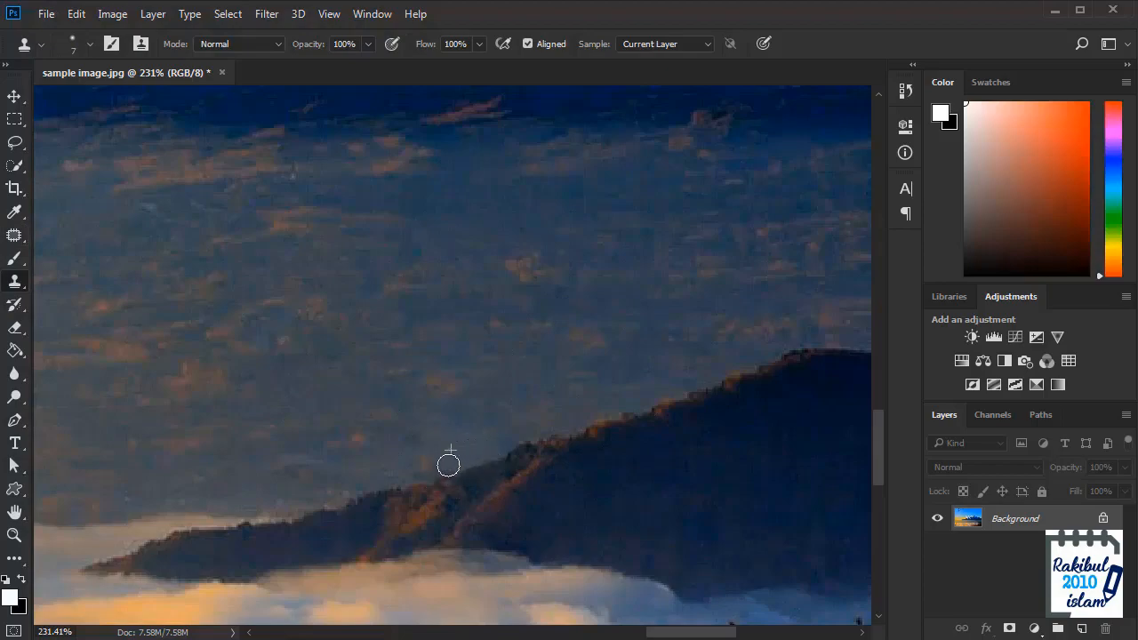
scroll(493, 447, "down", 5)
scroll(401, 488, "up", 4)
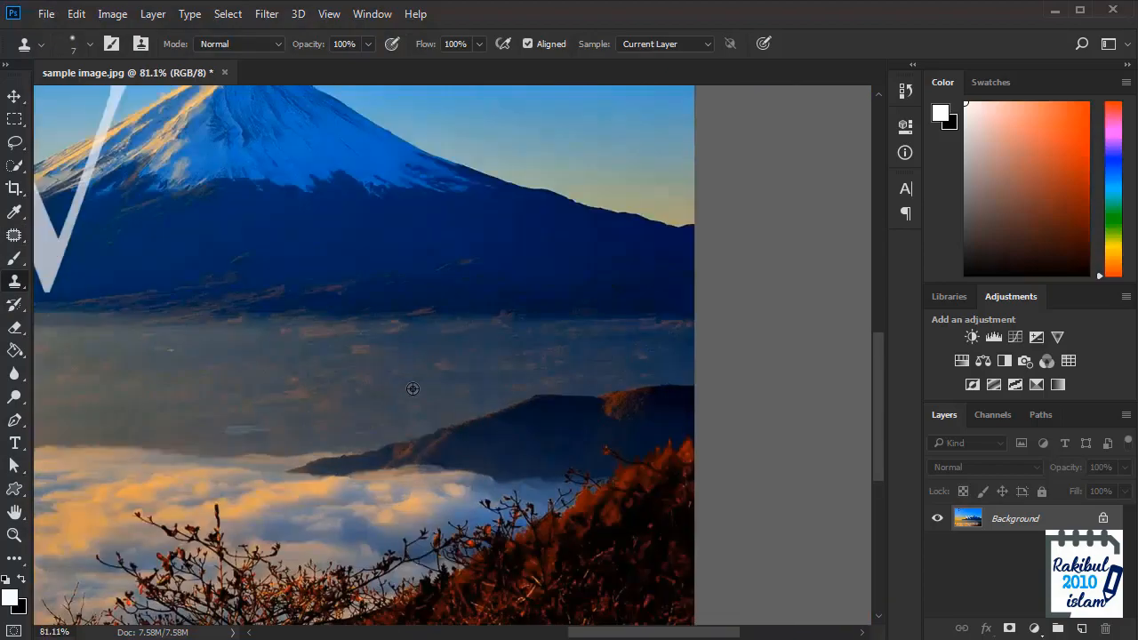
- Clone Stamp dark slope texture across the large W's first stroke just below the mountain's edge with a size 10 brush
scroll(502, 451, "down", 5)
scroll(502, 451, "down", 2)
scroll(352, 430, "up", 5)
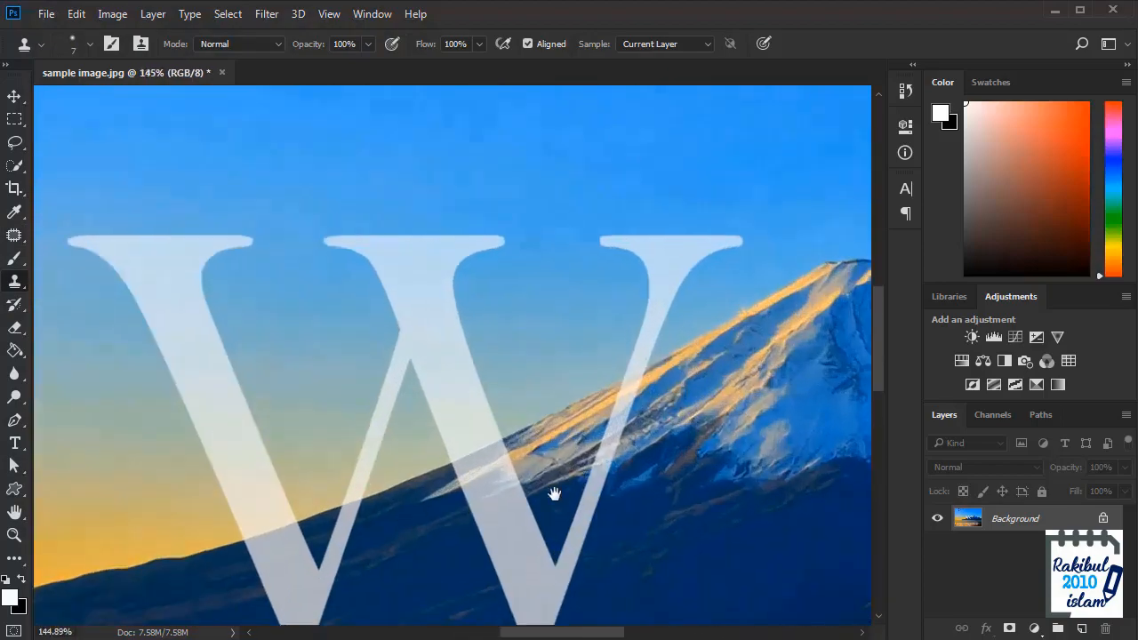
scroll(222, 444, "up", 3)
left_click(203, 422, "alt")
mouse_move(276, 391)
left_mouse_down()
mouse_move(355, 356)
mouse_move(295, 405)
mouse_move(357, 385)
mouse_move(354, 398)
left_mouse_up()
left_click(220, 417, "alt")
left_click(222, 402, "alt")
scroll(353, 397, "down", 5)
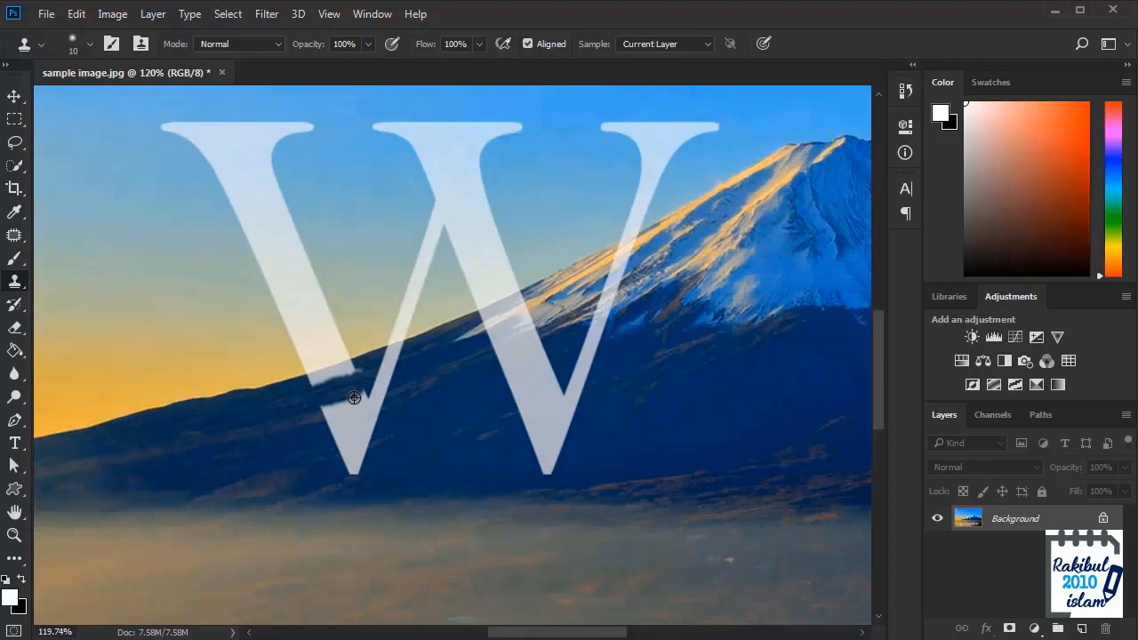
- Set the Clone Stamp brush to size 6 and rebuild the mountain's edge where the large W's first stroke crosses it
scroll(354, 398, "up", 5)
left_click(208, 406, "alt")
mouse_move(267, 386)
left_mouse_down()
mouse_move(325, 376)
mouse_move(371, 348)
mouse_move(267, 387)
mouse_move(305, 379)
mouse_move(366, 330)
left_mouse_up()
key("bracketleft")
key("bracketleft")
left_click_drag(259, 363, 363, 331)
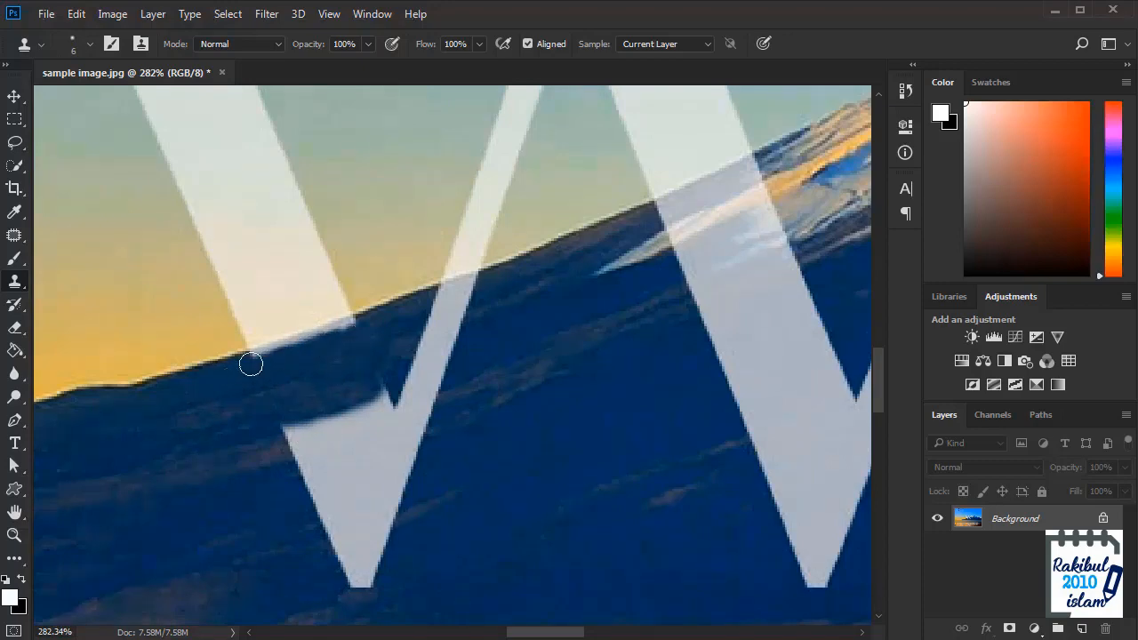
mouse_move(251, 363)
left_mouse_down()
mouse_move(359, 325)
mouse_move(242, 365)
mouse_move(319, 332)
left_mouse_up()
- Clone Stamp the slope's outline and the strip of yellow sky above it at the base of the large W's first stroke
scroll(274, 371, "up", 3)
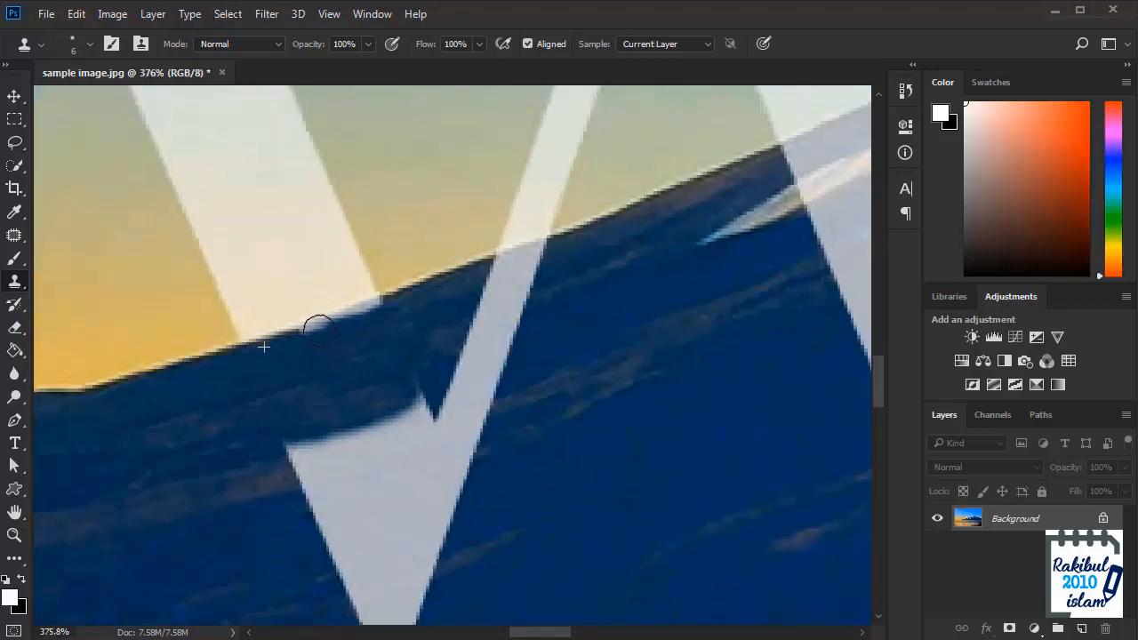
mouse_move(246, 338)
left_mouse_down()
mouse_move(251, 325)
mouse_move(302, 325)
mouse_move(383, 292)
mouse_move(350, 312)
mouse_move(303, 319)
mouse_move(347, 290)
left_mouse_up()
left_click(249, 339, "alt")
left_click(348, 314, "alt")
left_click_drag(320, 328, 318, 332)
left_click_drag(333, 295, 356, 287)
left_click(159, 341, "alt")
left_click_drag(222, 322, 316, 297)
scroll(317, 297, "down", 2)
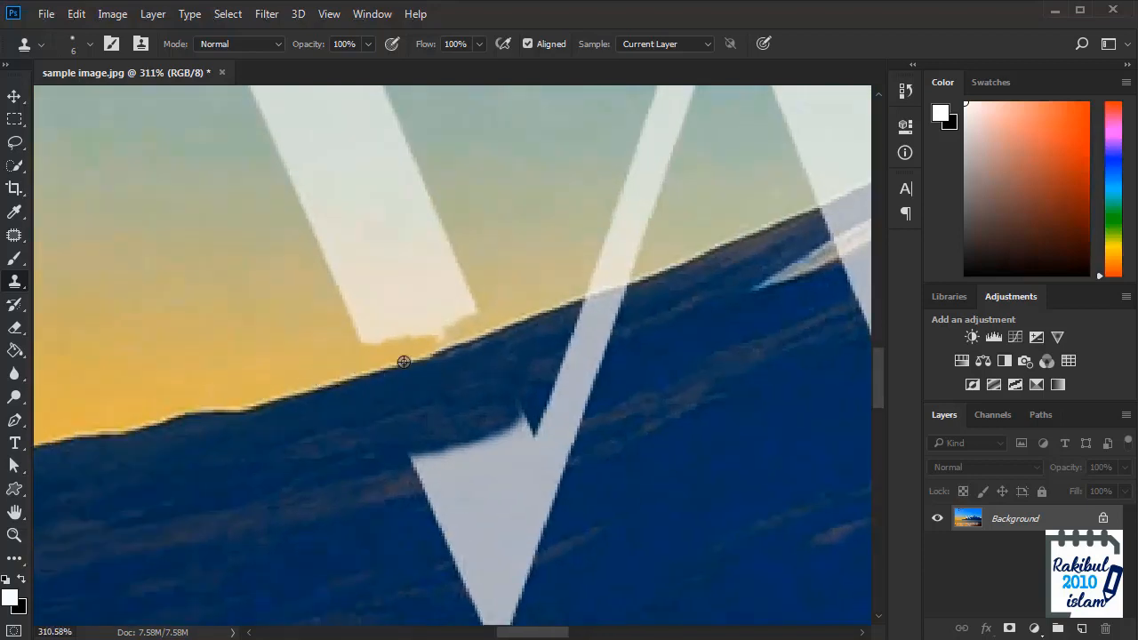
- Patch away the part of the large W's first stroke in the sky with clean sky beside it and deselect
scroll(470, 382, "down", 4)
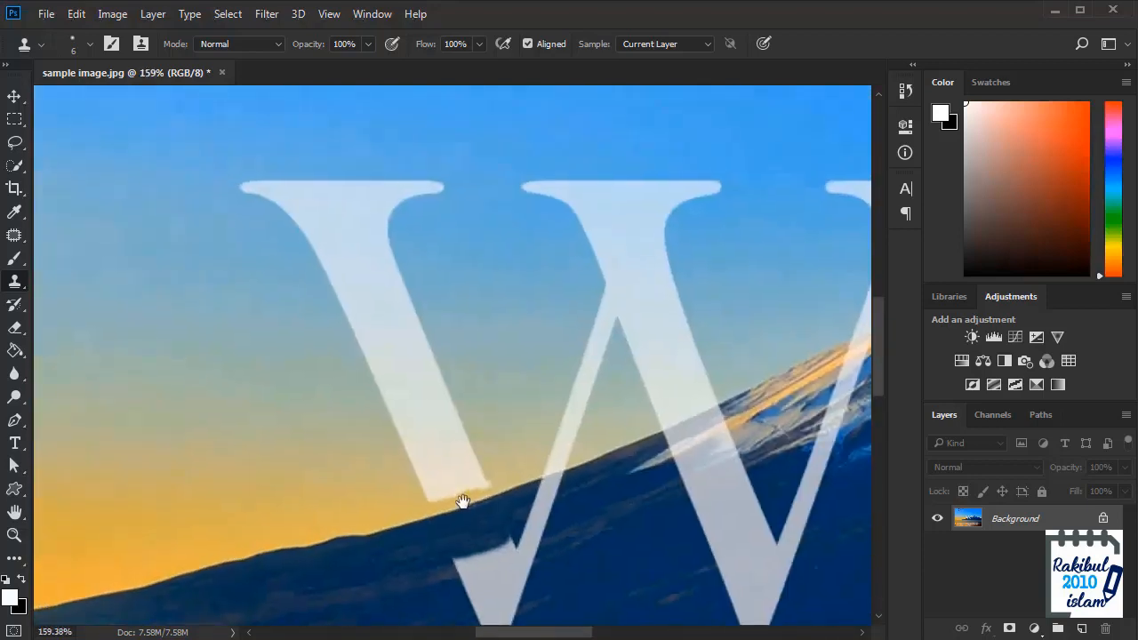
key("j")
mouse_move(404, 505)
left_mouse_down()
mouse_move(460, 505)
mouse_move(427, 292)
mouse_move(233, 190)
mouse_move(436, 489)
left_mouse_up()
scroll(464, 400, "down", 2)
left_click_drag(463, 400, 247, 382)
key("ctrl+d")
scroll(587, 438, "up", 3)
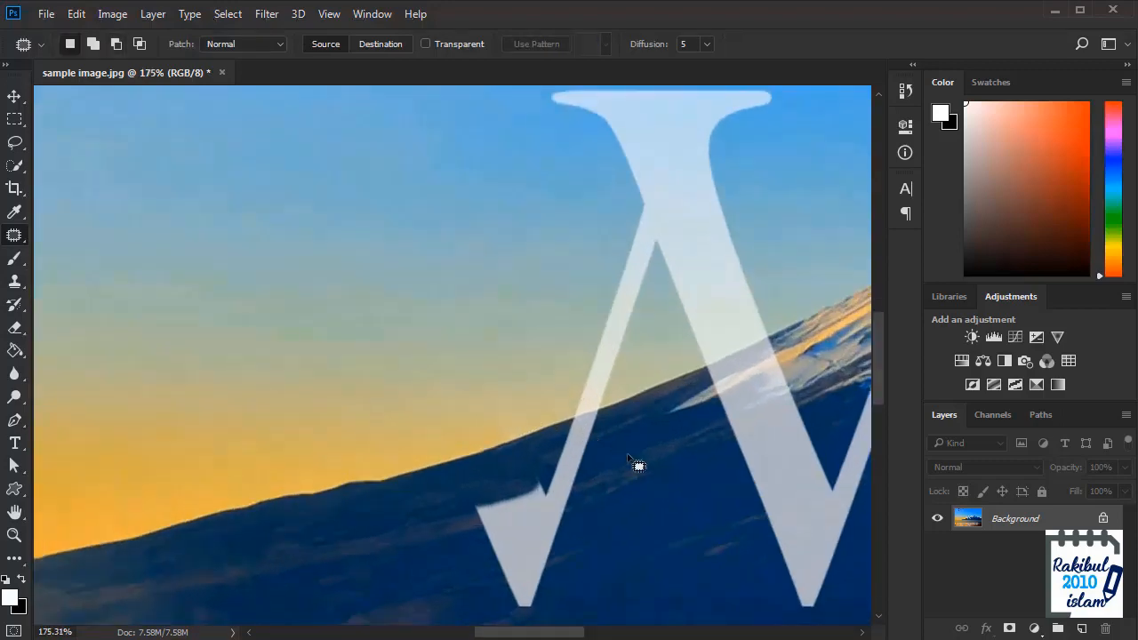
- Clone Stamp across the large W's thin second stroke at the slope's edge with a size 6 brush
scroll(488, 409, "down", 7)
scroll(473, 400, "up", 7)
key("s")
scroll(462, 295, "up", 2)
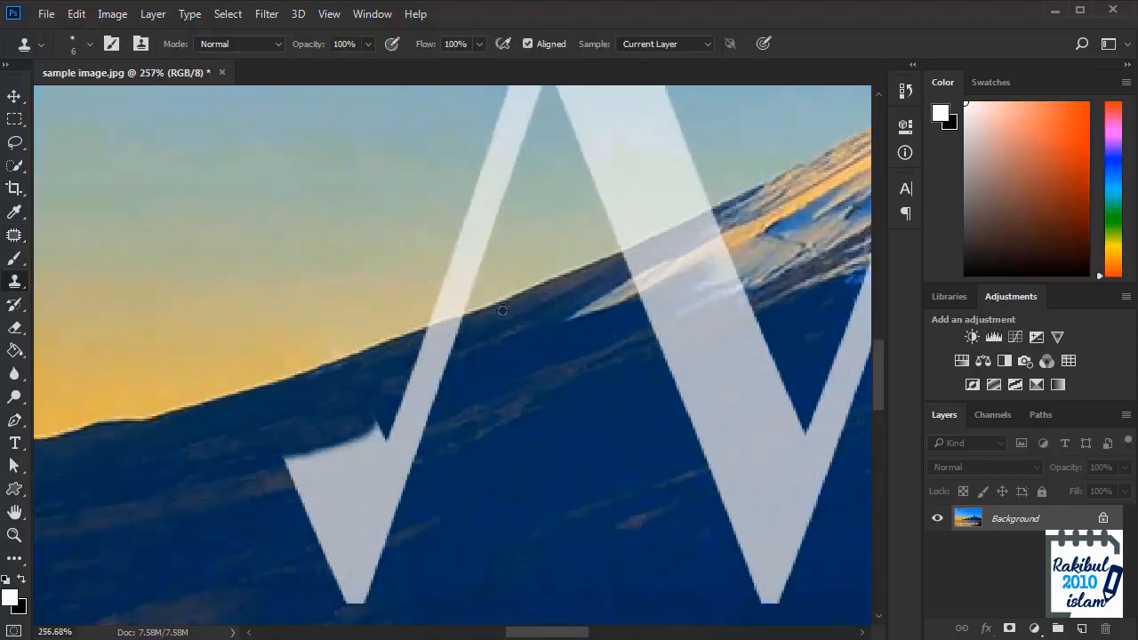
mouse_move(467, 317)
left_mouse_down()
mouse_move(433, 337)
mouse_move(422, 331)
left_mouse_up()
left_click_drag(459, 345, 496, 337)
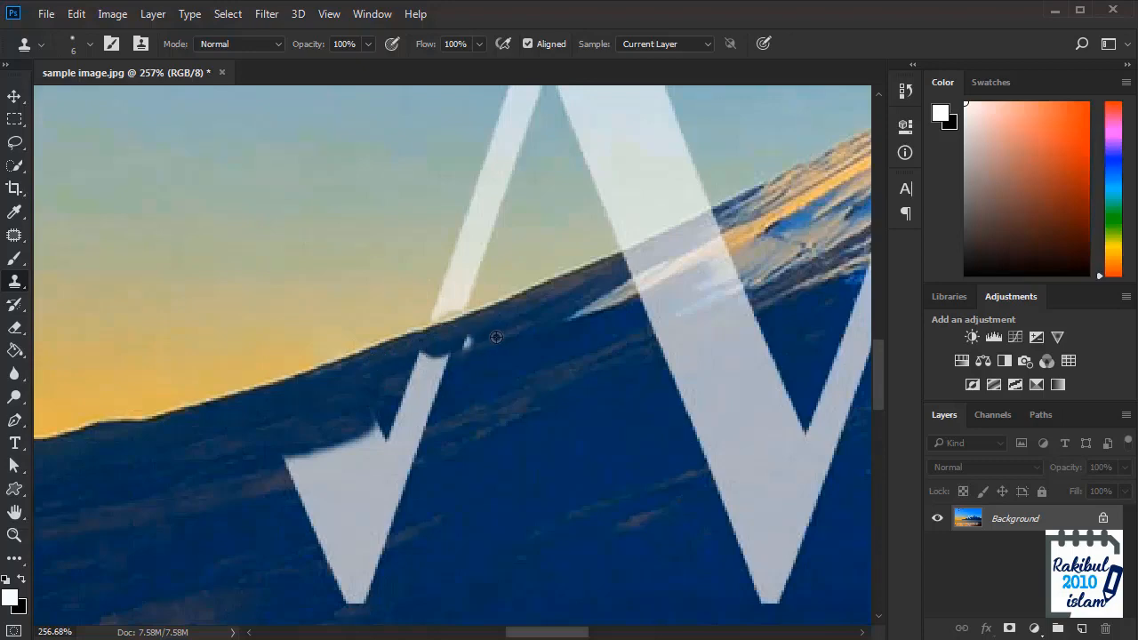
- Clone Stamp slope edge and sky across the large W's wide middle stroke at the ridge, undoing and repainting one stroke
scroll(499, 355, "down", 3)
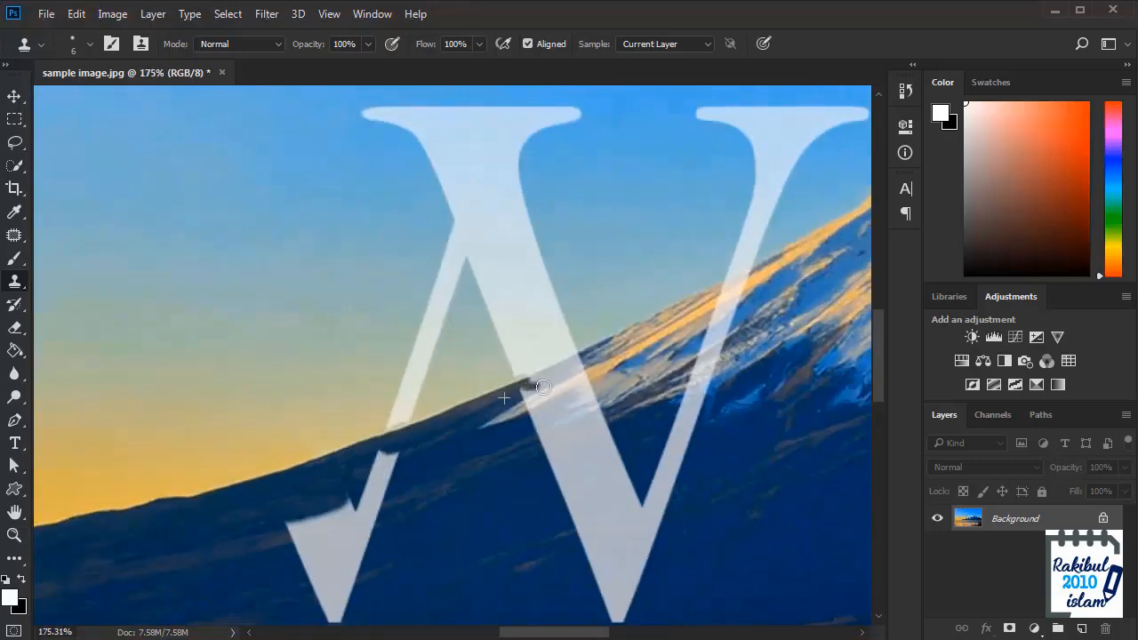
scroll(572, 354, "up", 3)
mouse_move(469, 396)
left_mouse_down()
mouse_move(497, 391)
mouse_move(512, 407)
mouse_move(502, 392)
mouse_move(583, 359)
left_mouse_up()
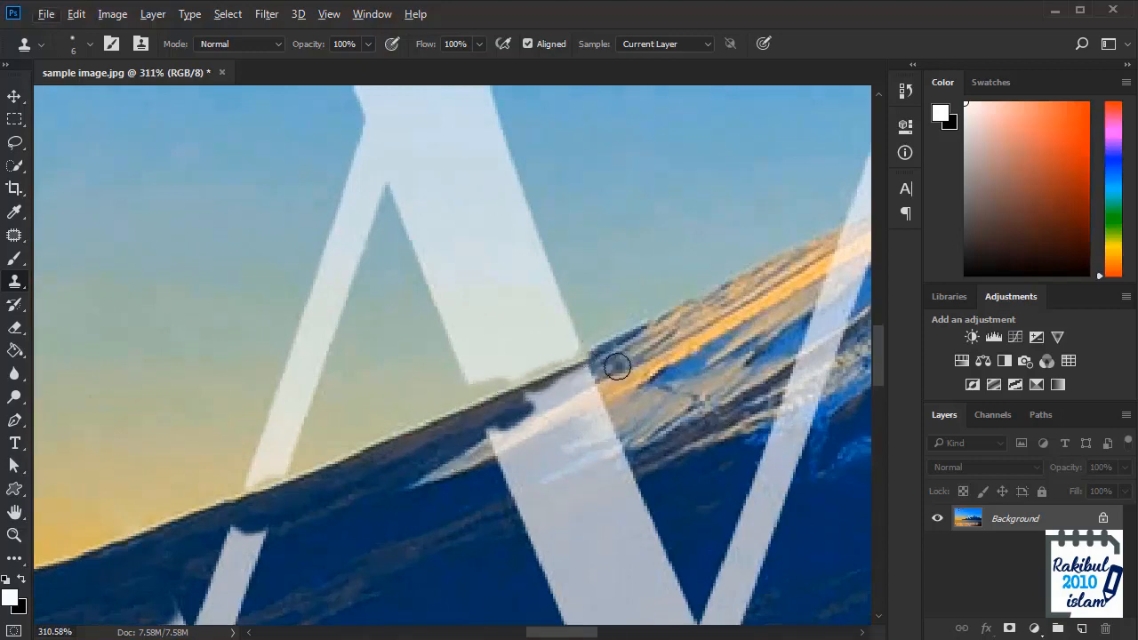
key("ctrl+z")
mouse_move(521, 381)
left_mouse_down()
mouse_move(578, 362)
mouse_move(488, 364)
mouse_move(569, 372)
left_mouse_up()
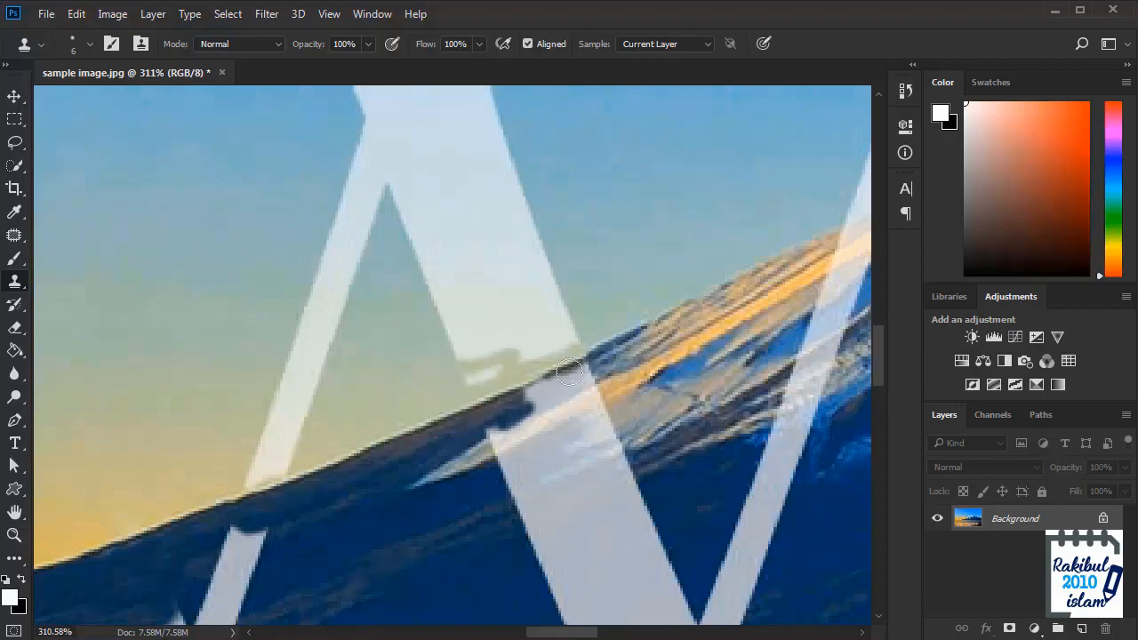
scroll(540, 373, "down", 3)
scroll(615, 396, "up", 3)
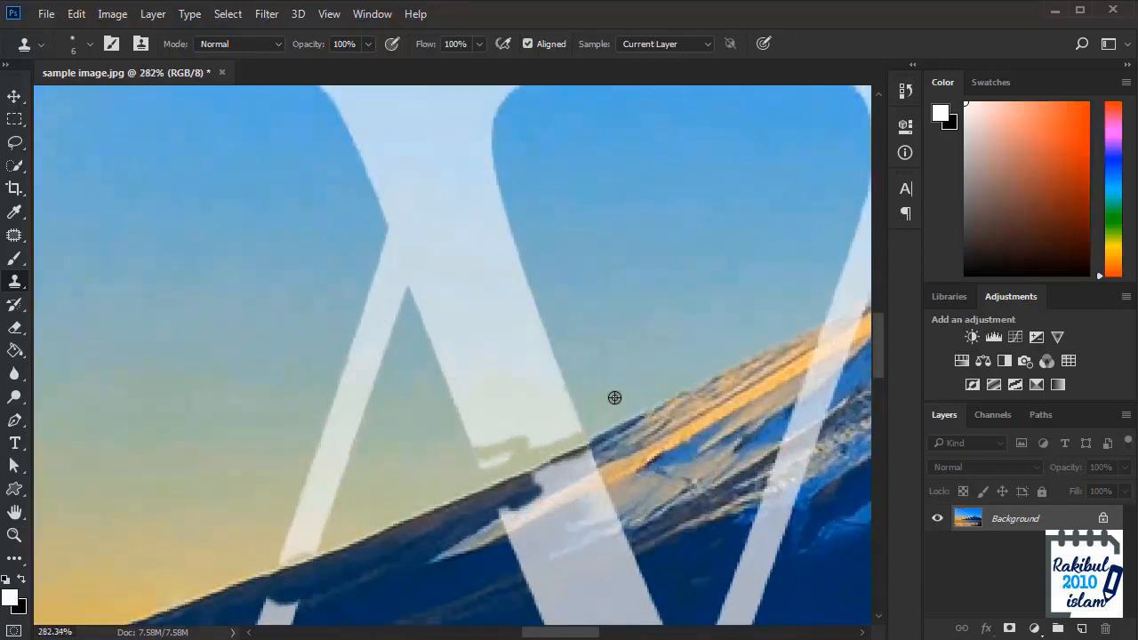
left_click_drag(532, 447, 578, 411)
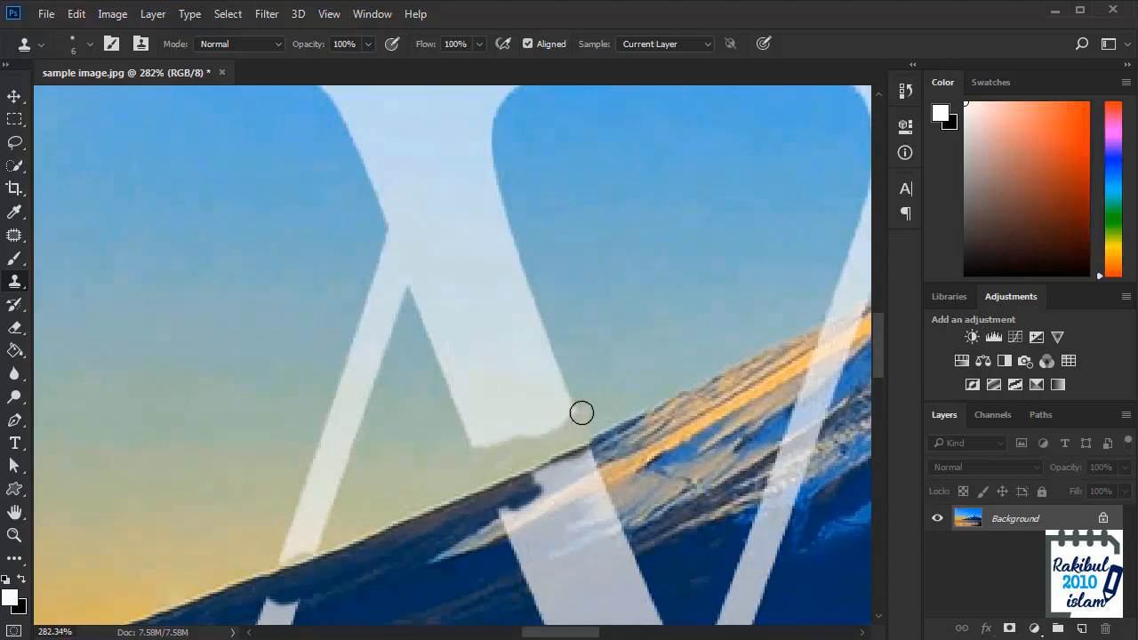
- Patch away the sky parts of the large W's middle and thin second strokes with clean sky and deselect
scroll(578, 411, "down", 5)
key("j")
scroll(490, 495, "up", 3)
mouse_move(480, 496)
left_mouse_down()
mouse_move(717, 394)
mouse_move(555, 130)
mouse_move(495, 326)
mouse_move(478, 495)
left_mouse_up()
left_click_drag(501, 436, 134, 433)
key("ctrl+d")
scroll(606, 524, "down", 3)
left_click_drag(606, 522, 469, 370)
scroll(686, 216, "up", 4)
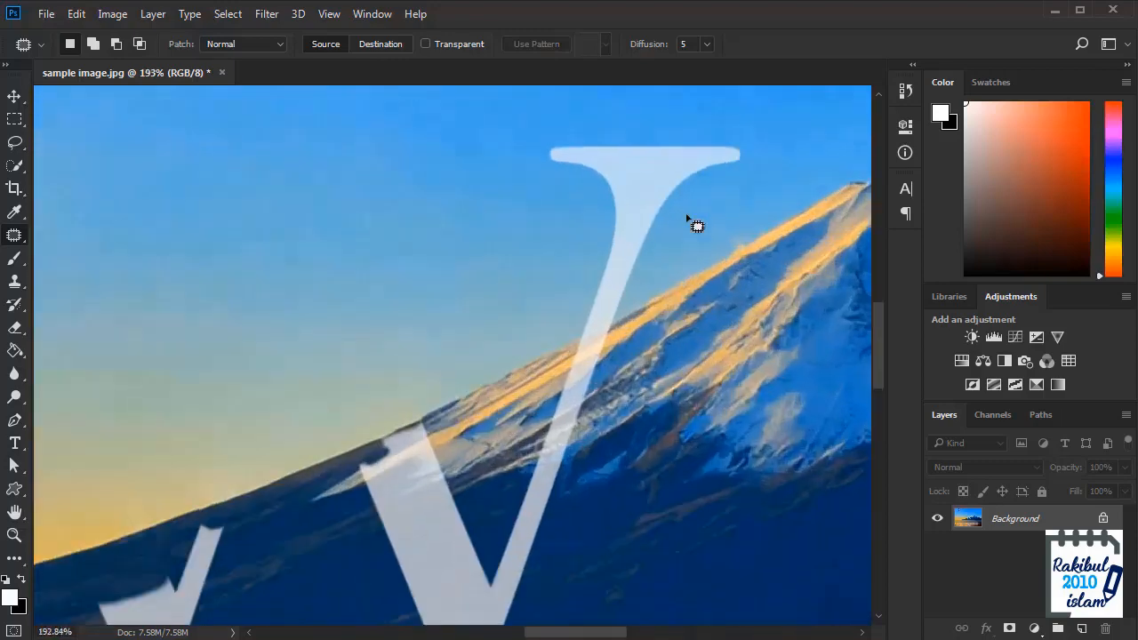
- Clone Stamp the slope edge and adjoining sky across the large W's last thin stroke at the ridge with a size 6 brush
key("s")
scroll(492, 388, "up", 3)
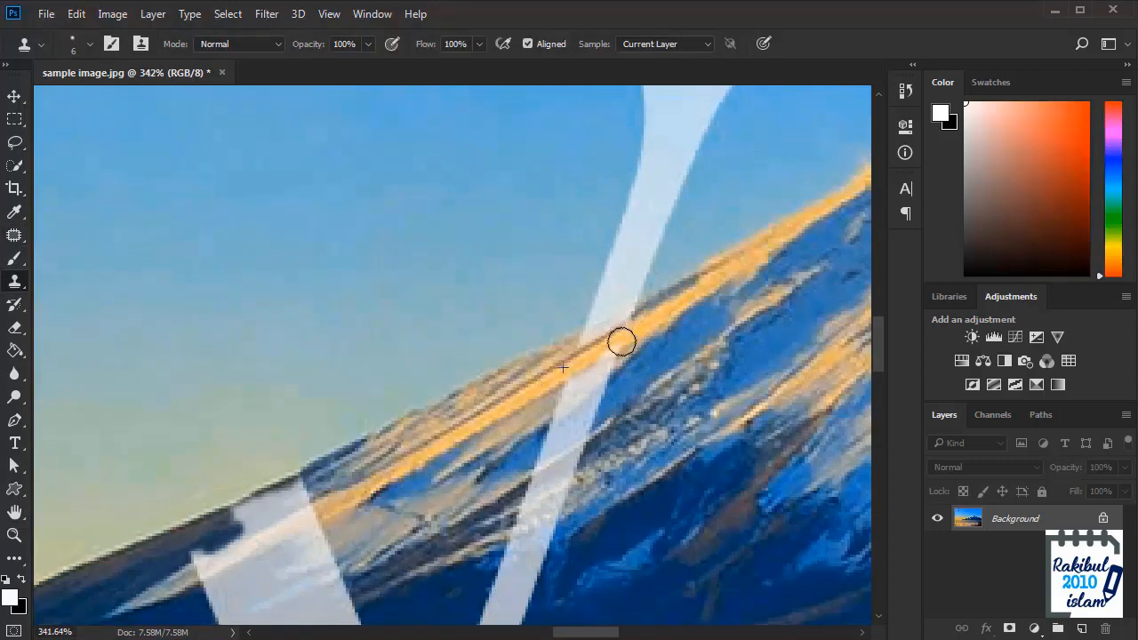
left_click(523, 378, "alt")
left_click_drag(587, 328, 637, 307)
left_click(562, 371, "alt")
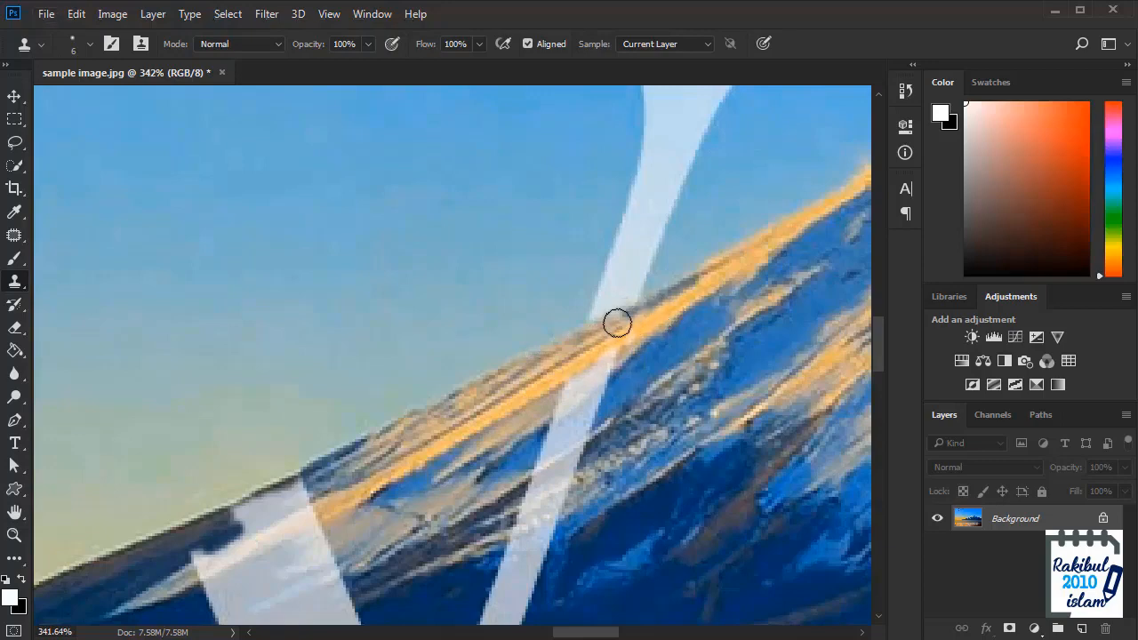
left_click(539, 347, "alt")
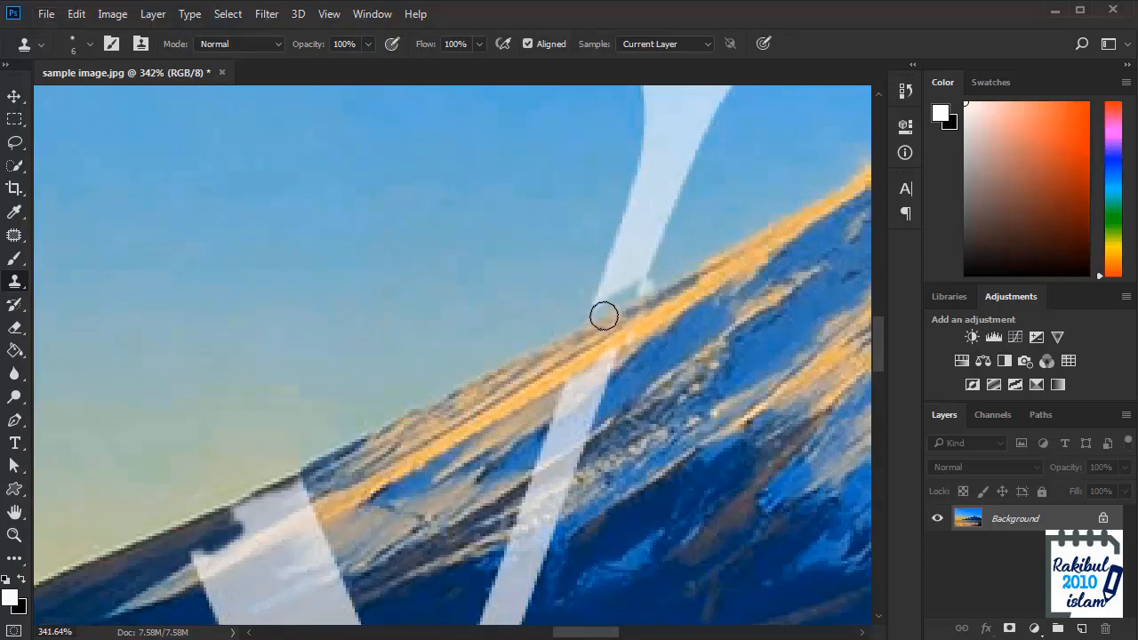
left_click_drag(602, 315, 618, 290)
- Patch away the sky part of the large W's last thin stroke and its serif with clean sky and deselect
scroll(451, 322, "down", 5)
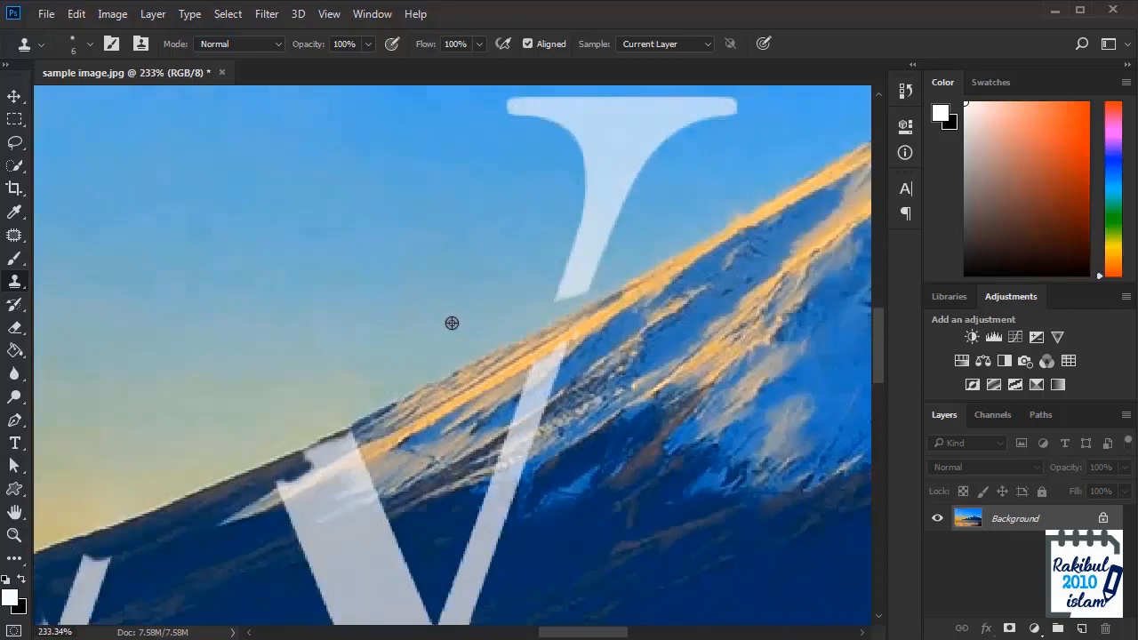
left_click(14, 235)
mouse_move(572, 426)
left_mouse_down()
mouse_move(646, 368)
mouse_move(574, 347)
mouse_move(327, 406)
mouse_move(287, 335)
mouse_move(297, 401)
mouse_move(287, 363)
left_mouse_up()
key("ctrl+d")
- Clone Stamp dark slope texture over the thin upper arm of the first V-shaped remnant on the mountainside
scroll(602, 475, "down", 5)
scroll(595, 498, "up", 7)
left_click_drag(549, 503, 611, 295)
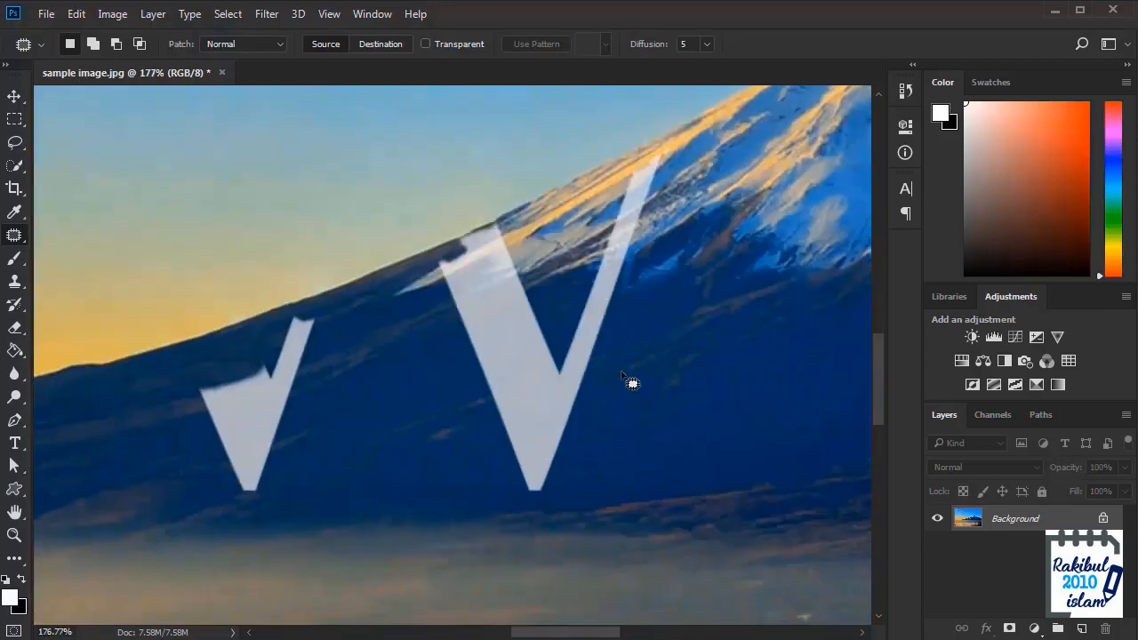
left_click(15, 281)
scroll(357, 315, "up", 3)
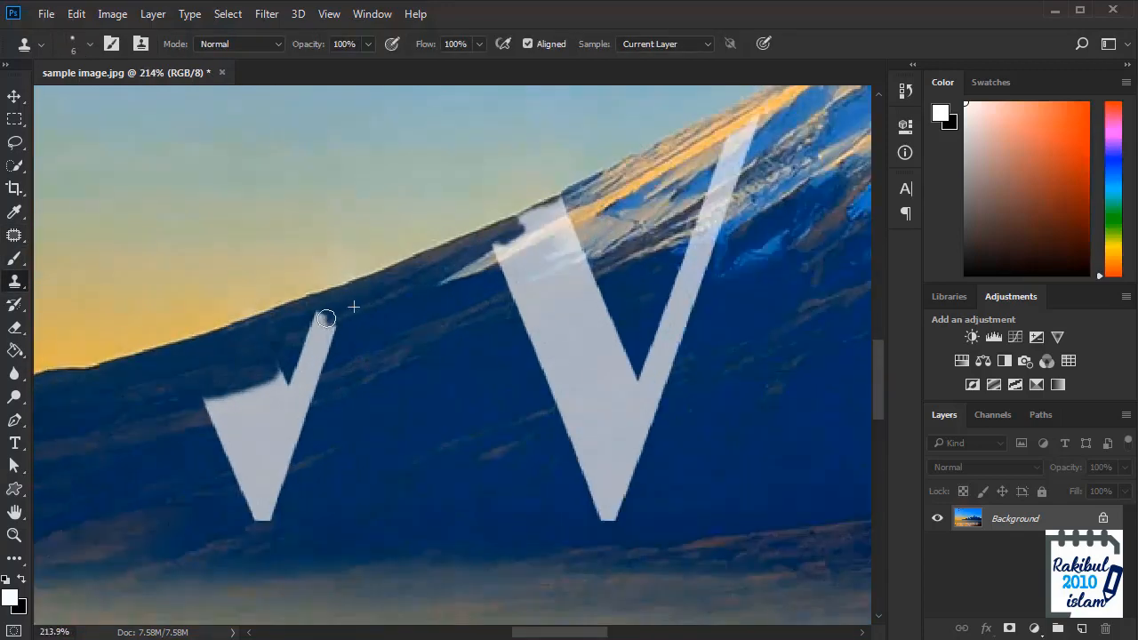
mouse_move(326, 318)
left_mouse_down()
mouse_move(308, 371)
mouse_move(277, 356)
mouse_move(300, 376)
mouse_move(272, 377)
mouse_move(264, 404)
left_mouse_up()
scroll(367, 317, "up", 4)
scroll(433, 382, "down", 3)
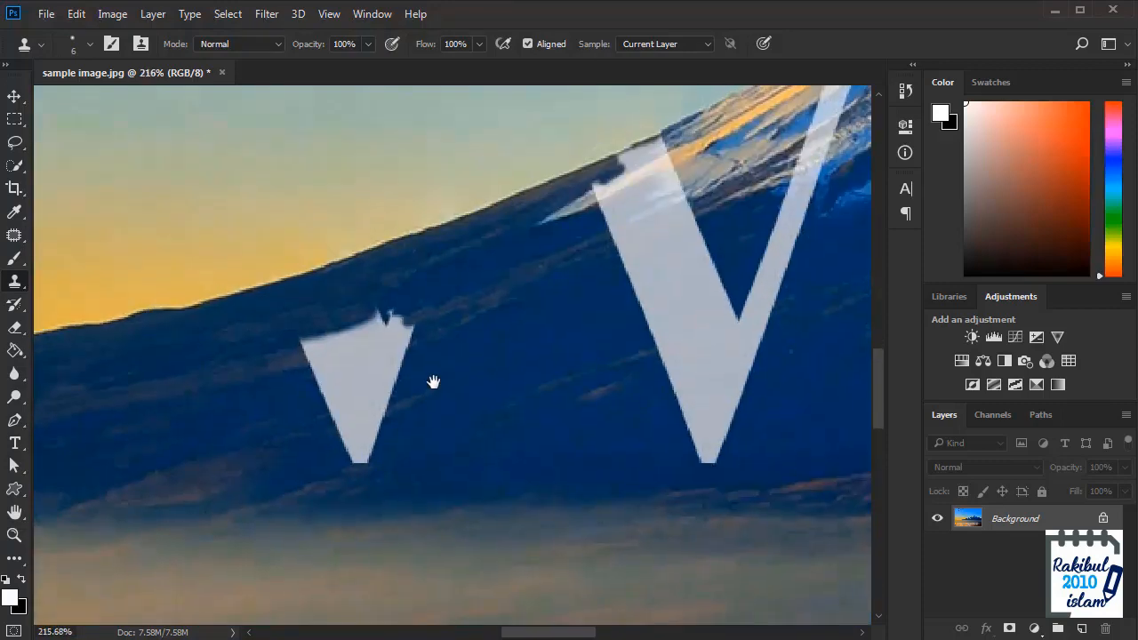
- Patch away the rest of the first V-shaped remnant with clean dark slope and deselect
mouse_move(291, 347)
left_mouse_down()
mouse_move(465, 325)
mouse_move(432, 355)
mouse_move(414, 415)
mouse_move(376, 432)
mouse_move(381, 450)
mouse_move(413, 331)
mouse_move(383, 335)
mouse_move(444, 460)
mouse_move(372, 391)
left_mouse_up()
scroll(480, 366, "down", 3)
scroll(458, 331, "up", 3)
scroll(521, 386, "down", 3)
key("j")
mouse_move(412, 411)
left_mouse_down()
mouse_move(503, 375)
mouse_move(515, 380)
mouse_move(319, 415)
mouse_move(304, 433)
mouse_move(313, 427)
mouse_move(313, 447)
mouse_move(296, 411)
mouse_move(334, 435)
mouse_move(372, 406)
mouse_move(341, 428)
mouse_move(361, 393)
mouse_move(369, 420)
left_mouse_up()
left_click(509, 415)
- Clone Stamp dark slope texture over the junction of the second V's wide and thin strokes
scroll(516, 424, "down", 3)
scroll(507, 382, "up", 5)
key("s")
left_click(492, 431, "alt")
left_click_drag(432, 438, 433, 447)
left_click(452, 454, "alt")
mouse_move(427, 469)
left_mouse_down()
mouse_move(402, 500)
mouse_move(414, 502)
mouse_move(438, 407)
mouse_move(461, 410)
mouse_move(410, 420)
mouse_move(397, 448)
left_mouse_up()
left_click(470, 425, "alt")
left_click(408, 445)
- Clone Stamp gaps of dark slope through the second V's thin and wide strokes, undoing one stroke and resampling
left_click(486, 373, "alt")
left_click_drag(454, 379, 427, 402)
key("ctrl+z")
left_click(477, 374, "alt")
left_click(419, 439, "alt")
mouse_move(392, 448)
left_mouse_down()
mouse_move(393, 431)
mouse_move(366, 437)
left_mouse_up()
- Clone Stamp dark slope over the pointed lower tip of the second V with a size 9 brush
scroll(422, 526, "down", 2)
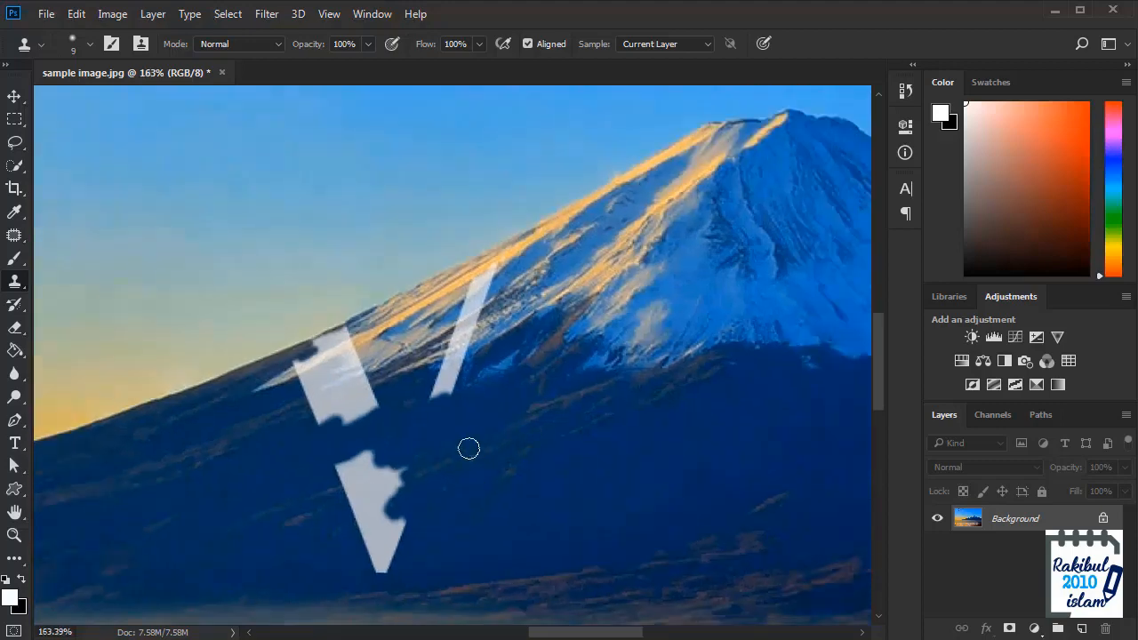
scroll(423, 453, "up", 2)
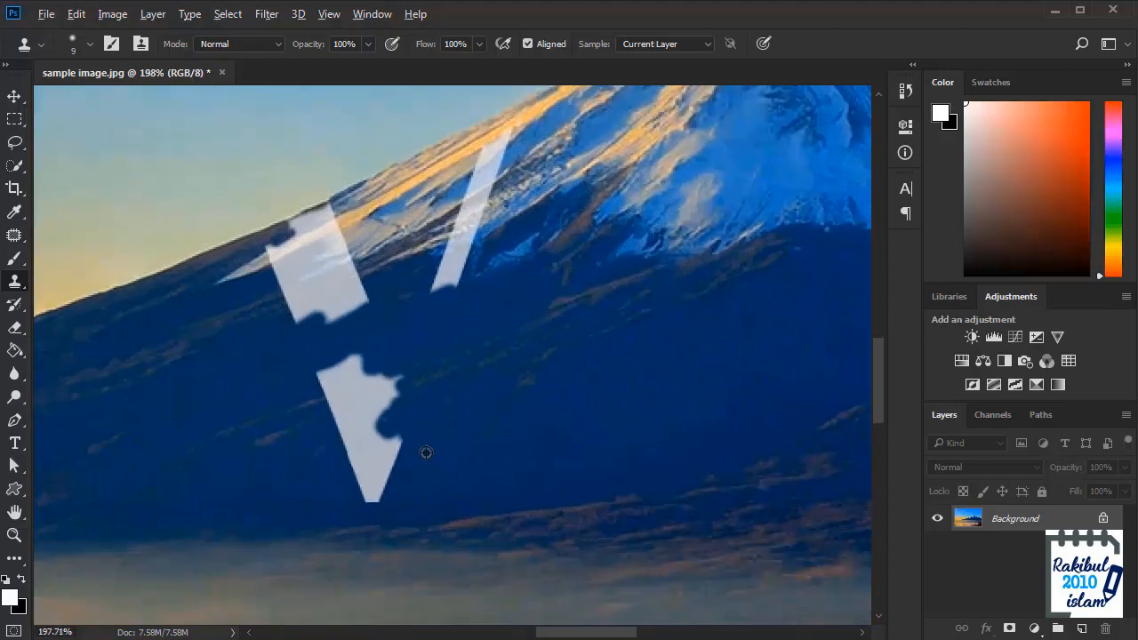
left_click_drag(400, 453, 373, 496)
scroll(427, 451, "down", 3)
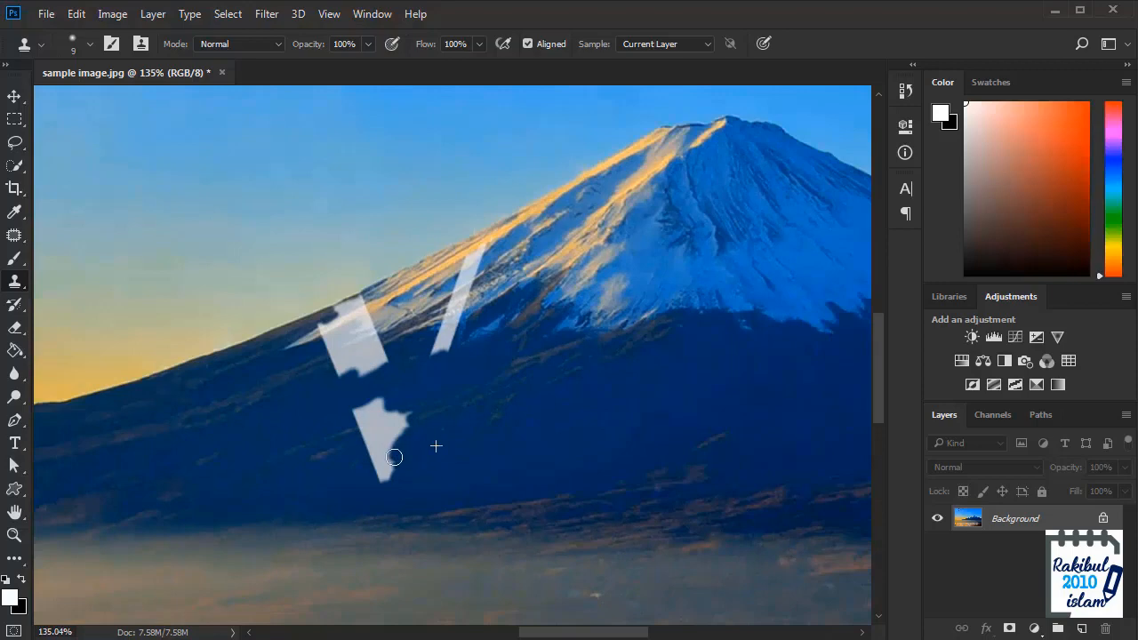
left_click_drag(394, 457, 378, 475)
- Patch away the isolated lower fragment of the second V with clean dark slope and deselect
scroll(403, 474, "up", 2)
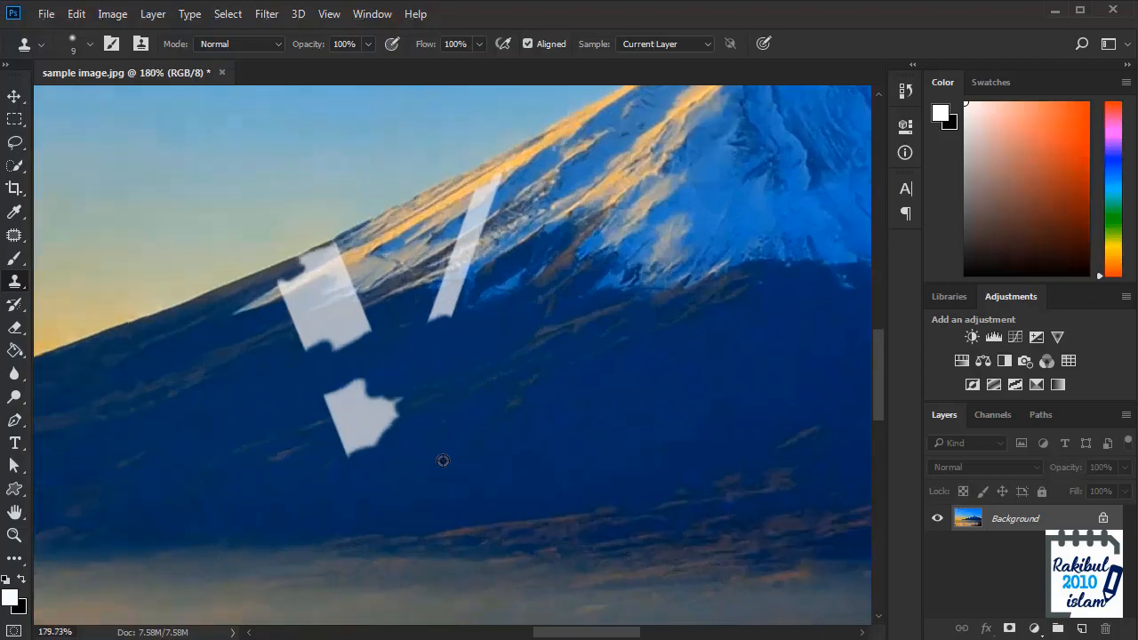
key("j")
mouse_move(320, 391)
left_mouse_down()
mouse_move(387, 462)
mouse_move(311, 391)
left_mouse_up()
left_click_drag(419, 403, 463, 385)
key("ctrl+d")
- Clone Stamp orange and blue snow texture over the top of the remaining thin stroke with a size 4 brush
scroll(524, 449, "down", 5)
scroll(525, 449, "up", 5)
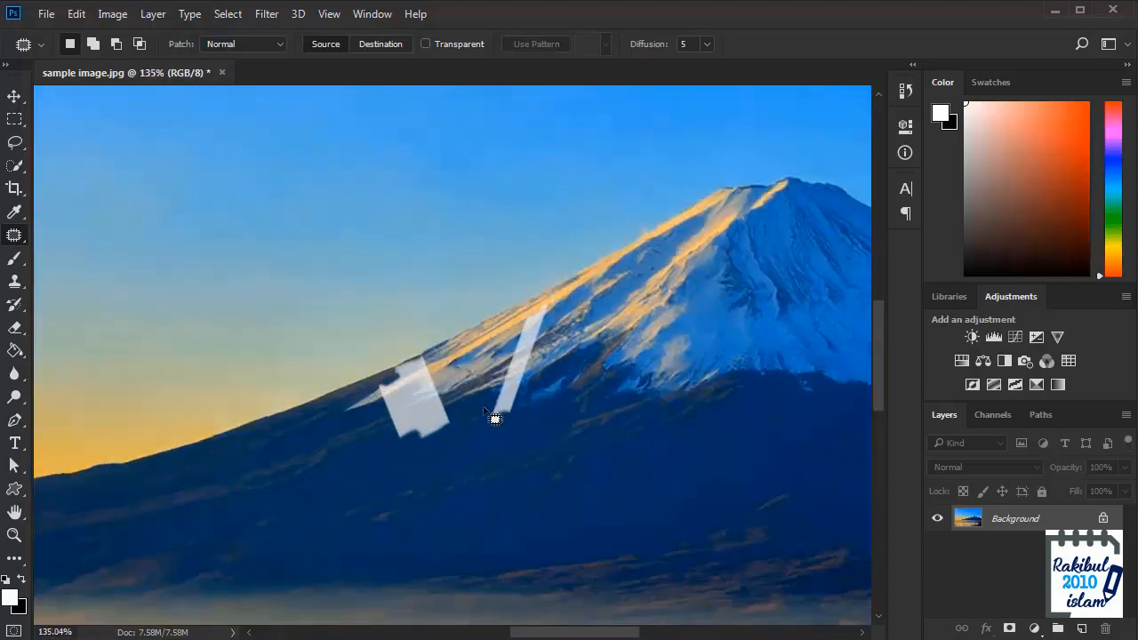
scroll(451, 362, "up", 2)
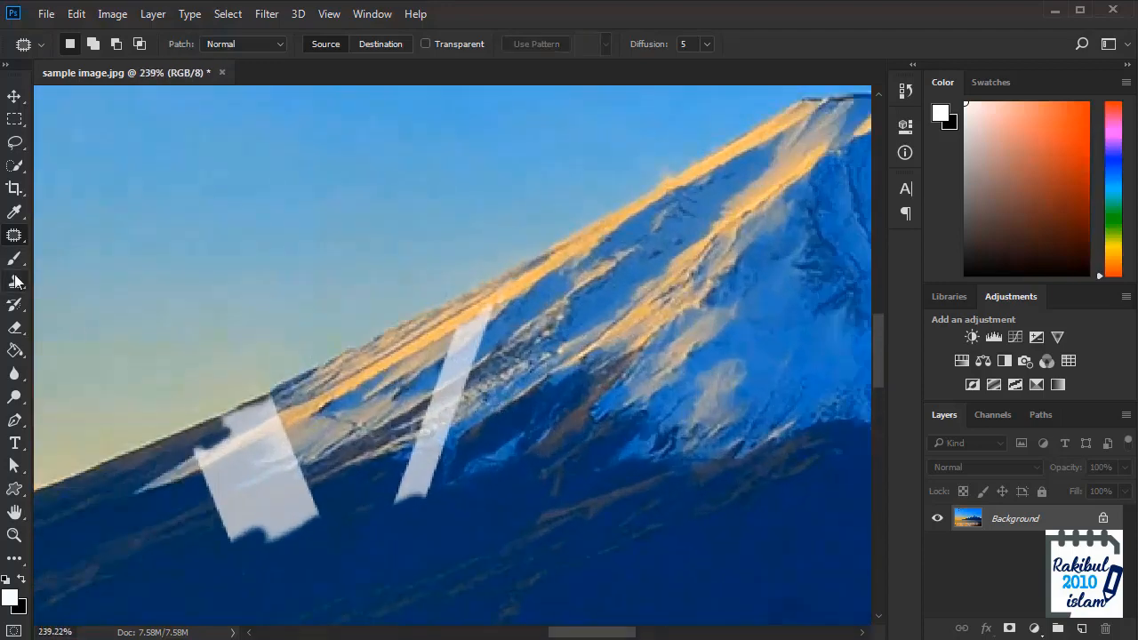
key("s")
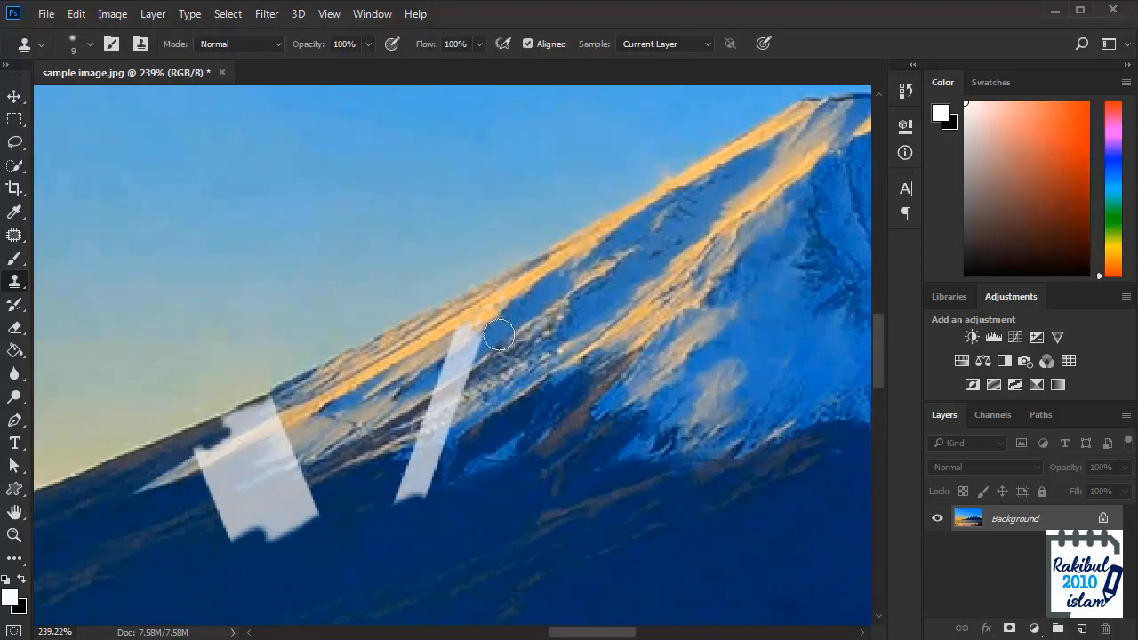
scroll(486, 333, "up", 2)
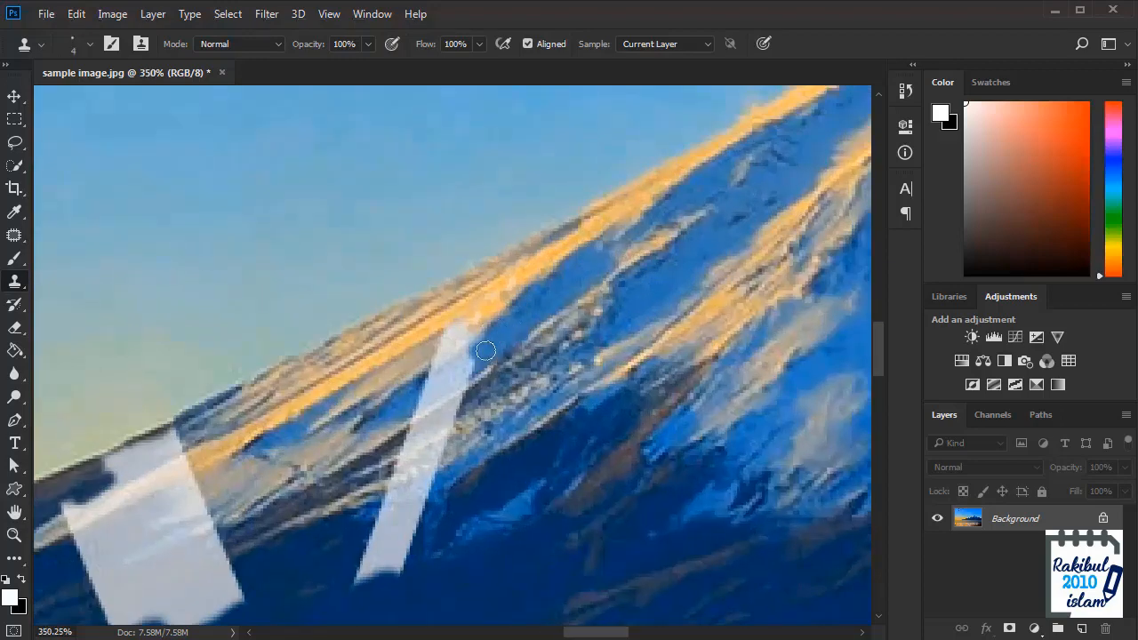
mouse_move(485, 350)
left_mouse_down()
mouse_move(509, 332)
mouse_move(451, 373)
mouse_move(470, 351)
mouse_move(509, 347)
mouse_move(458, 374)
mouse_move(492, 371)
mouse_move(450, 372)
left_mouse_up()
mouse_move(403, 413)
left_mouse_down()
mouse_move(434, 400)
mouse_move(448, 377)
left_mouse_up()
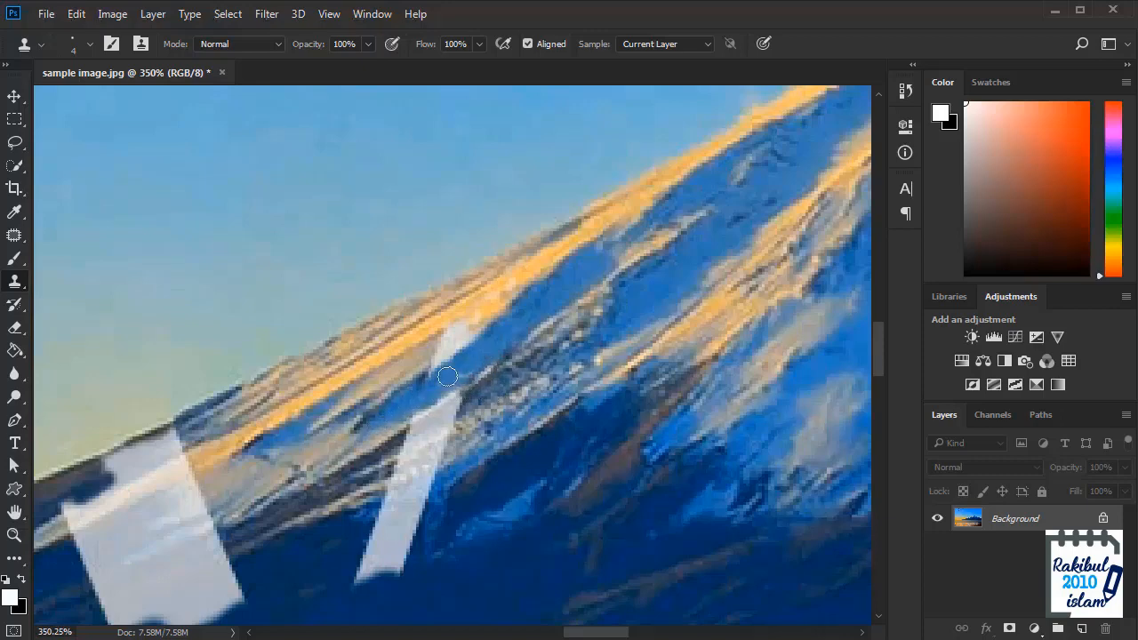
left_click(488, 315, "alt")
mouse_move(453, 335)
left_mouse_down()
mouse_move(480, 399)
mouse_move(445, 354)
mouse_move(487, 345)
mouse_move(477, 338)
mouse_move(441, 367)
left_mouse_up()
left_click(416, 380, "alt")
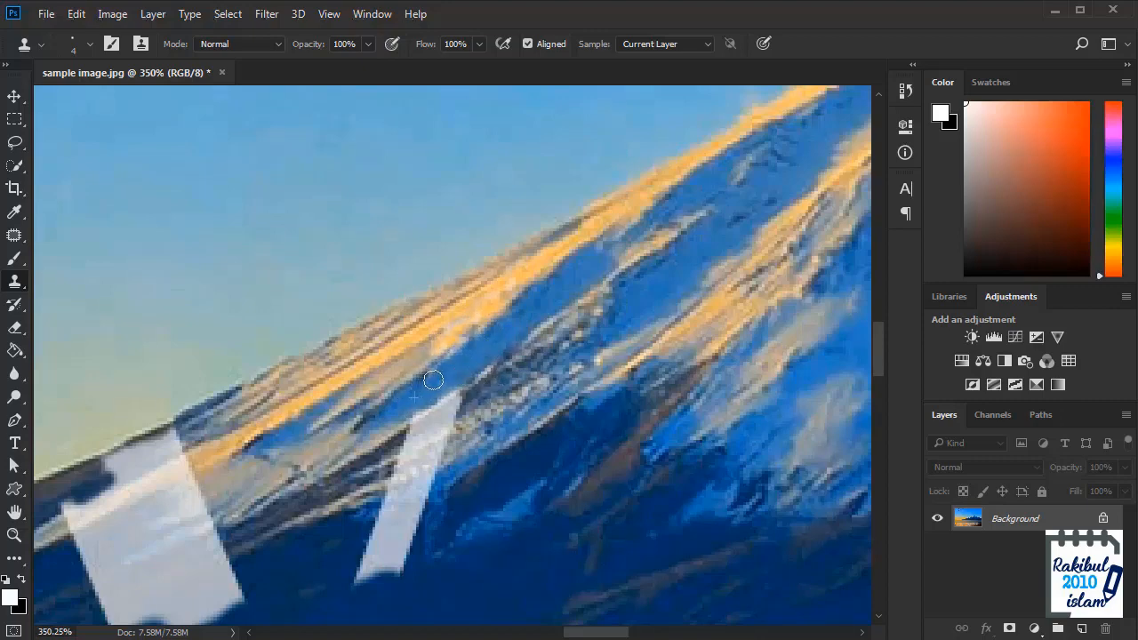
- Clone Stamp the speckled snow and rock band across the middle of the remaining thin stroke
left_click_drag(486, 442, 495, 382)
left_click_drag(467, 344, 442, 360)
left_click(470, 380, "alt")
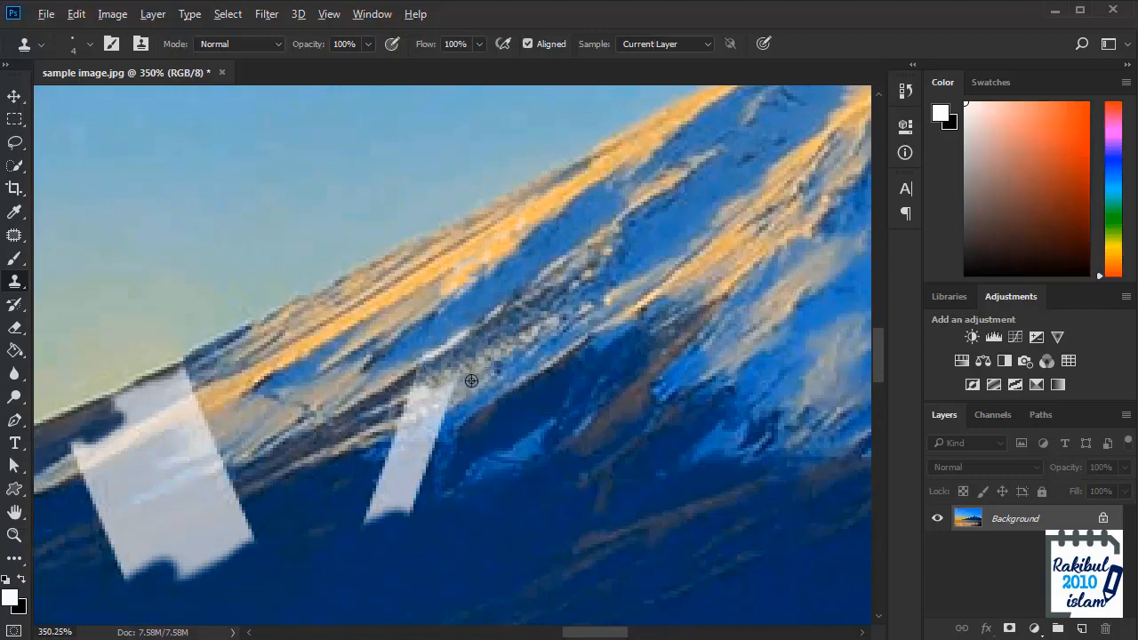
left_click_drag(449, 398, 416, 404)
- Clone Stamp blue snow and dark slope over the lower end of the thin stroke to remove it
scroll(429, 418, "down", 4)
left_click_drag(433, 493, 457, 421)
scroll(472, 385, "up", 4)
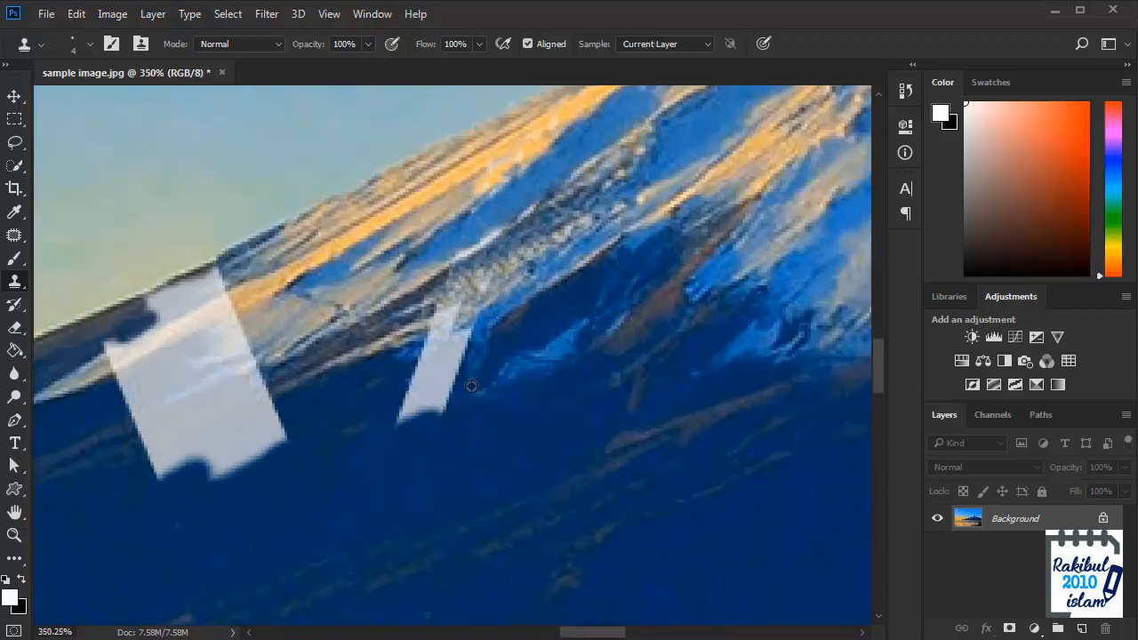
mouse_move(455, 307)
left_mouse_down()
mouse_move(441, 317)
mouse_move(466, 342)
mouse_move(450, 376)
mouse_move(401, 411)
mouse_move(405, 436)
left_mouse_up()
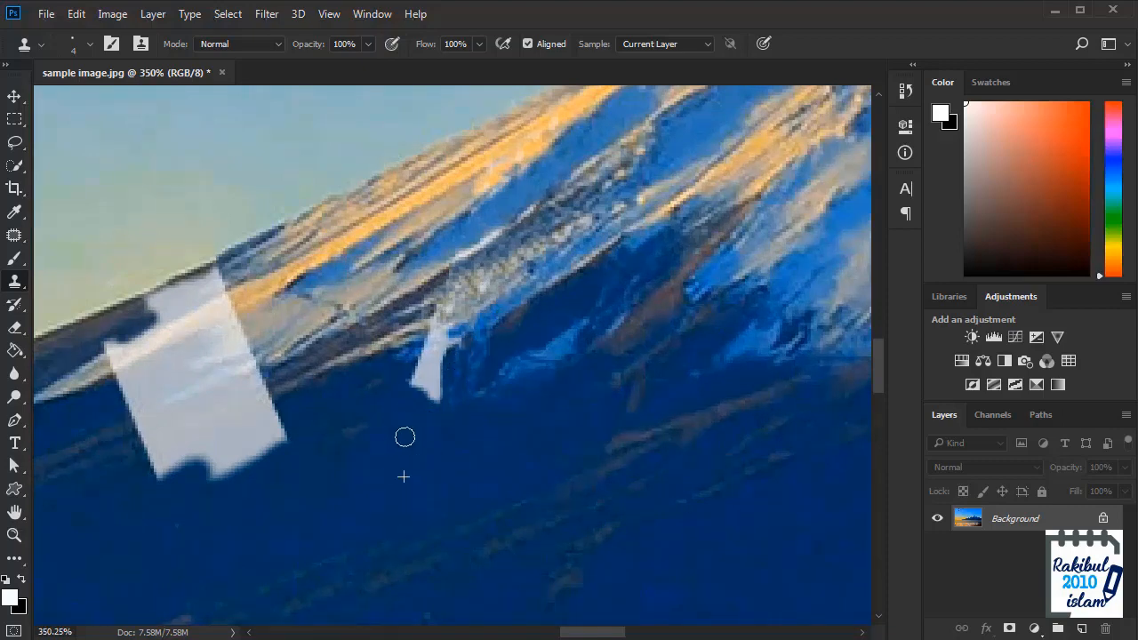
left_click_drag(472, 343, 448, 409)
left_click_drag(409, 398, 413, 425)
left_click(427, 389, "alt")
left_click_drag(414, 397, 413, 399)
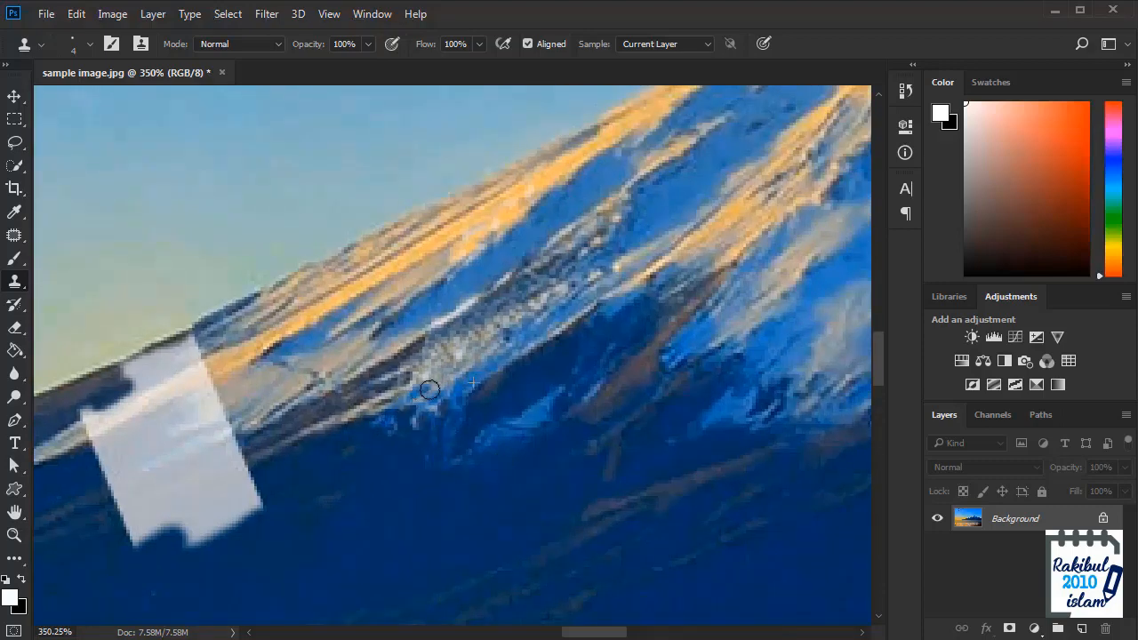
- Clone Stamp the rocky ridge texture over the top of the remaining wide stroke with the size 4 brush
scroll(397, 408, "down", 5)
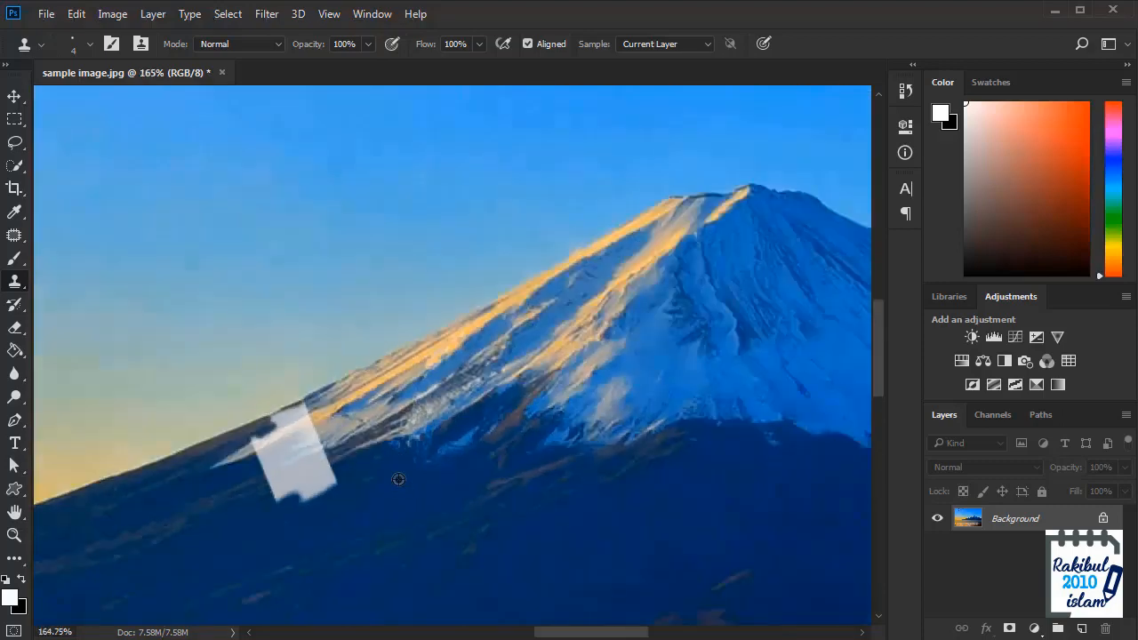
scroll(399, 479, "up", 3)
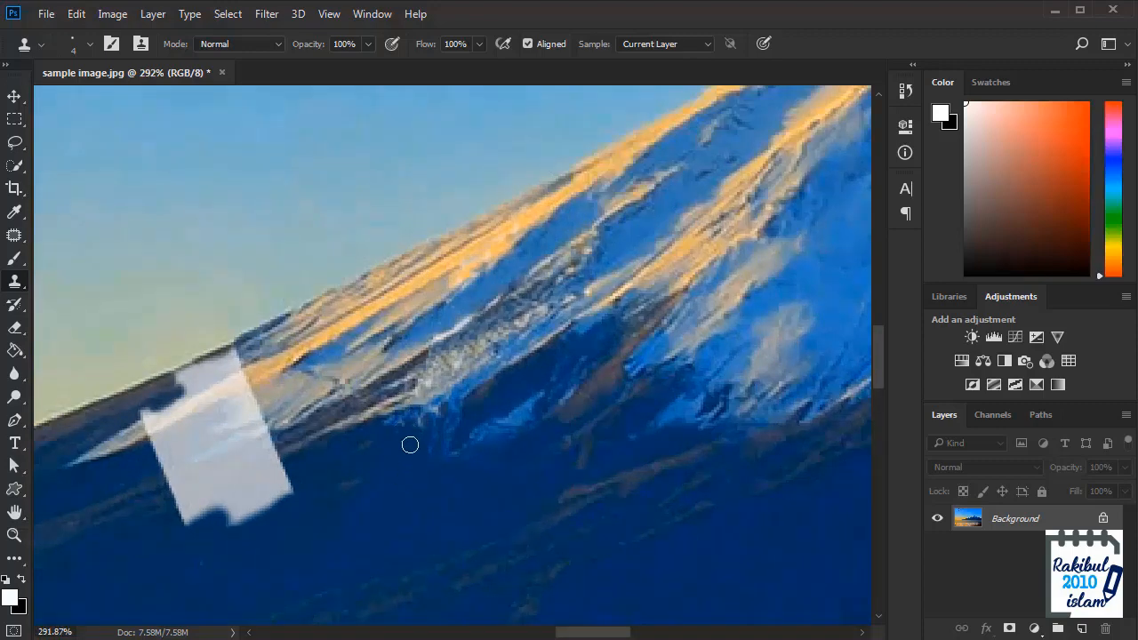
scroll(480, 373, "down", 2)
scroll(460, 360, "up", 3)
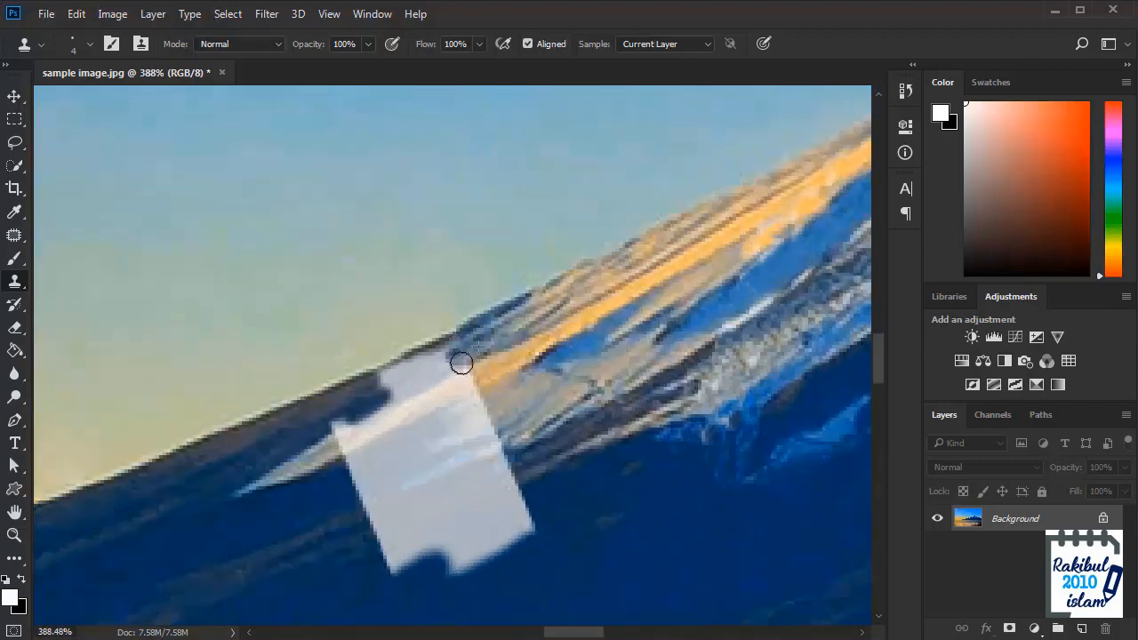
scroll(469, 352, "down", 1)
mouse_move(465, 368)
left_mouse_down()
mouse_move(428, 366)
mouse_move(440, 356)
mouse_move(421, 374)
mouse_move(462, 365)
mouse_move(431, 384)
mouse_move(502, 354)
left_mouse_up()
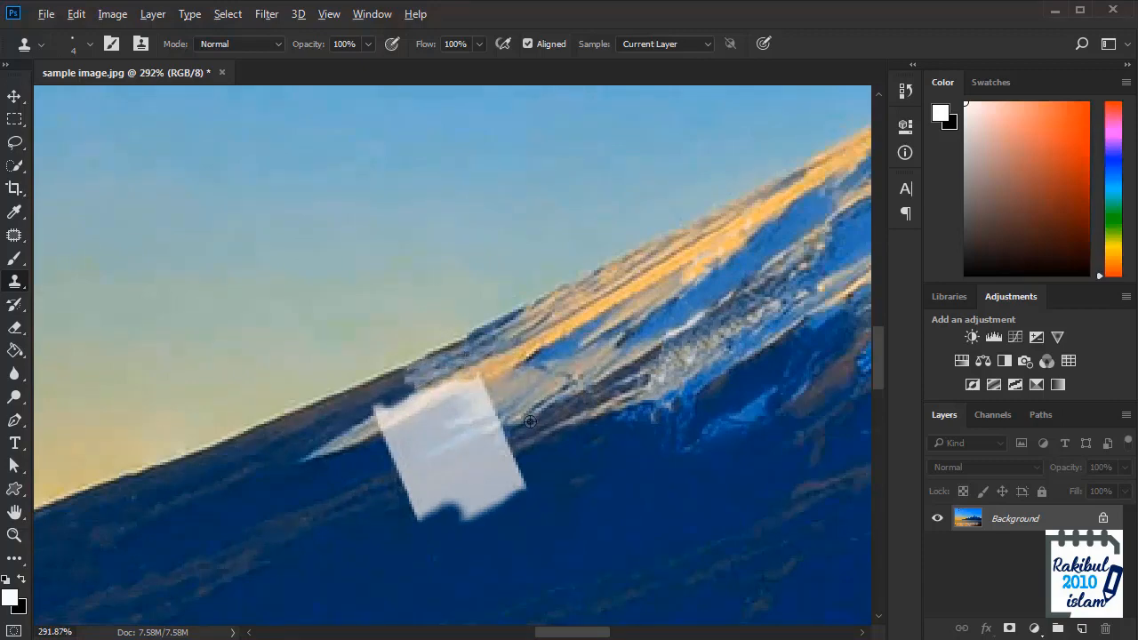
- Clone Stamp orange and pale snow texture across the upper part of the remaining wide stroke below the ridge
scroll(427, 382, "down", 2)
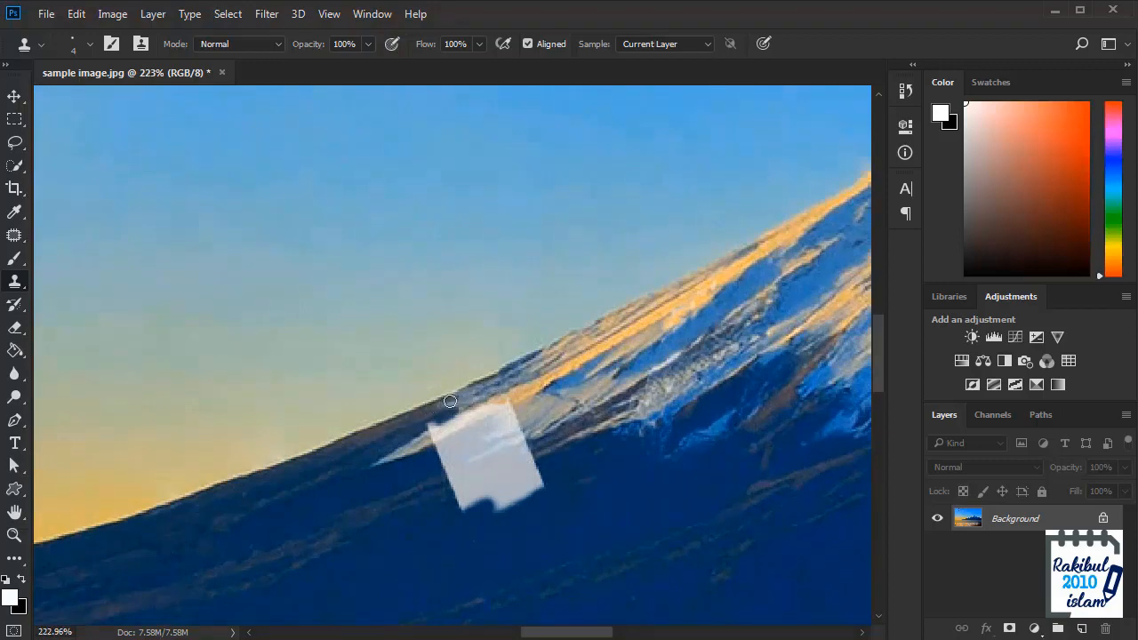
scroll(464, 407, "up", 6)
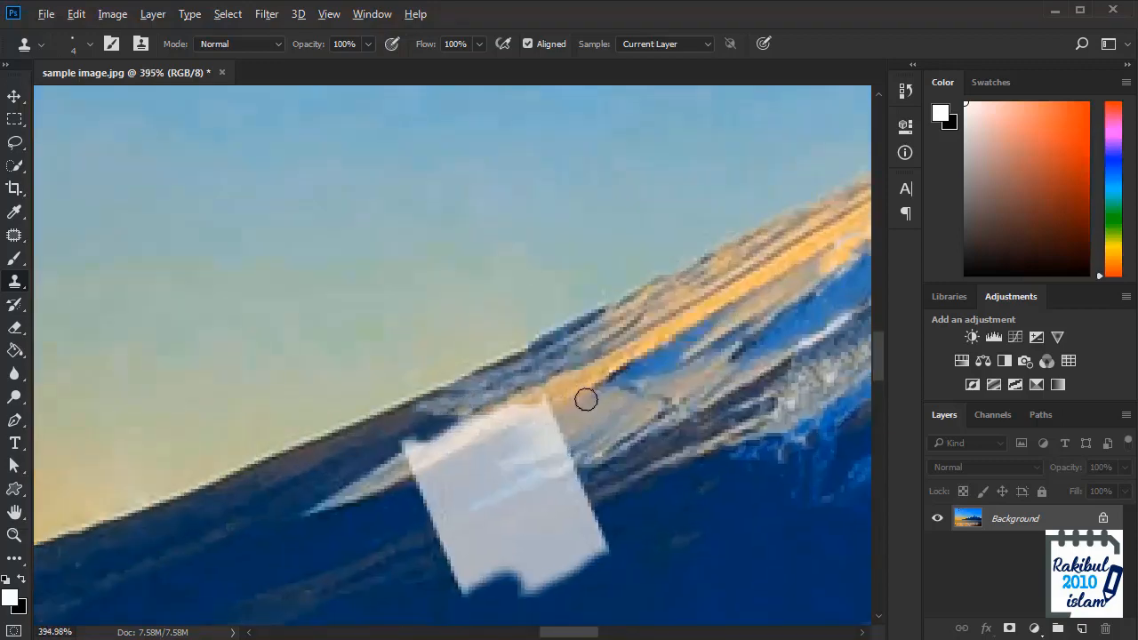
scroll(582, 399, "down", 5)
mouse_move(562, 401)
left_mouse_down()
mouse_move(613, 407)
mouse_move(559, 420)
mouse_move(560, 434)
mouse_move(586, 427)
mouse_move(569, 440)
mouse_move(563, 428)
mouse_move(545, 434)
mouse_move(555, 406)
mouse_move(519, 414)
mouse_move(542, 407)
mouse_move(539, 437)
left_mouse_up()
scroll(578, 403, "up", 3)
left_click(557, 407, "alt")
left_click(413, 460, "alt")
mouse_move(440, 444)
left_mouse_down()
mouse_move(486, 432)
mouse_move(471, 437)
left_mouse_up()
left_click(536, 415, "alt")
left_click(575, 406, "alt")
mouse_move(541, 426)
left_mouse_down()
mouse_move(585, 444)
mouse_move(467, 444)
left_mouse_up()
- Clone Stamp dark slope over the side and lower edges of the wide-stroke fragment, enlarging the brush to size 7
left_click(585, 444, "alt")
scroll(523, 458, "down", 5)
left_click_drag(574, 509, 518, 417)
scroll(502, 453, "up", 4)
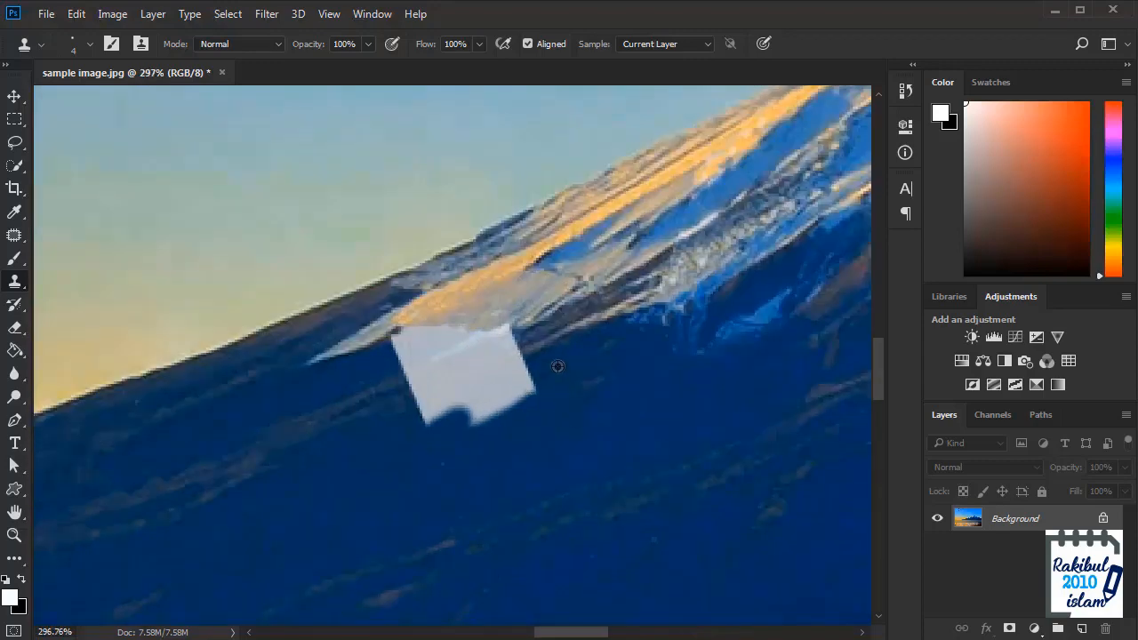
left_click(557, 366, "alt")
mouse_move(521, 371)
left_mouse_down()
mouse_move(535, 388)
mouse_move(517, 399)
left_mouse_up()
left_click(503, 455, "alt")
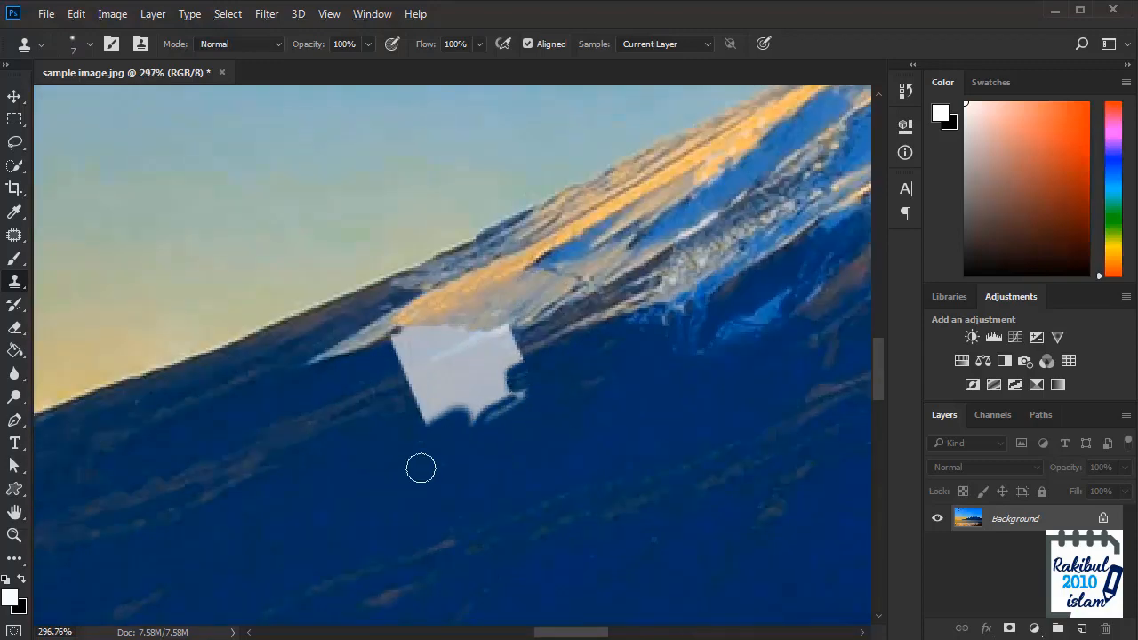
mouse_move(411, 410)
left_mouse_down()
mouse_move(444, 416)
mouse_move(514, 384)
mouse_move(468, 429)
left_mouse_up()
- Clone Stamp dark slope from both sides over most of the pale fragment beneath the snow edge
left_click(542, 381, "alt")
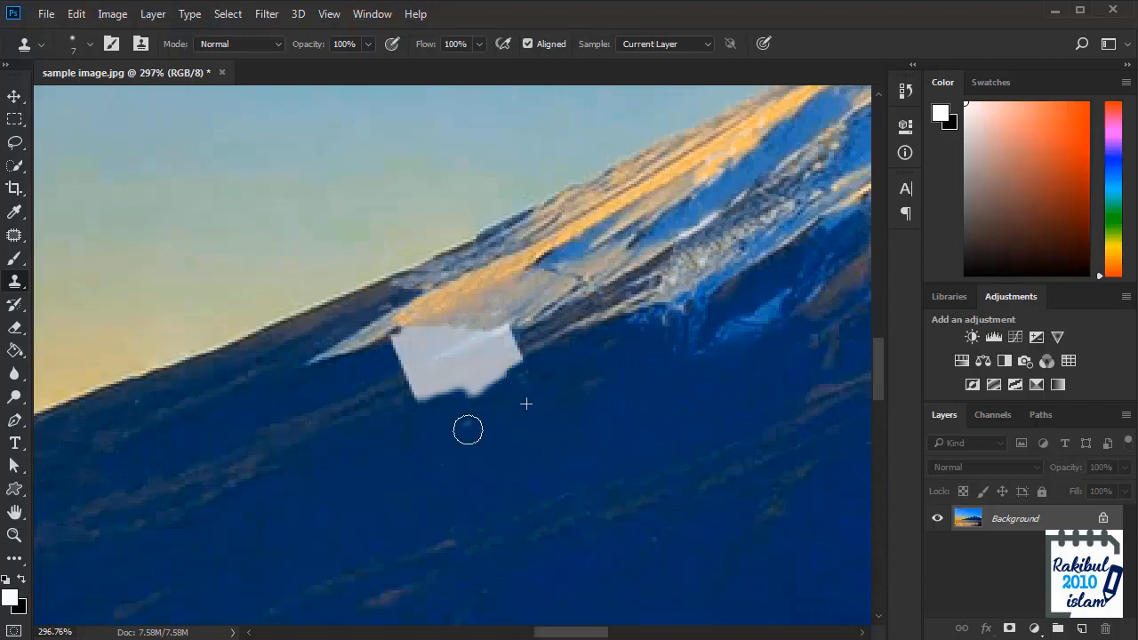
scroll(520, 363, "up", 3)
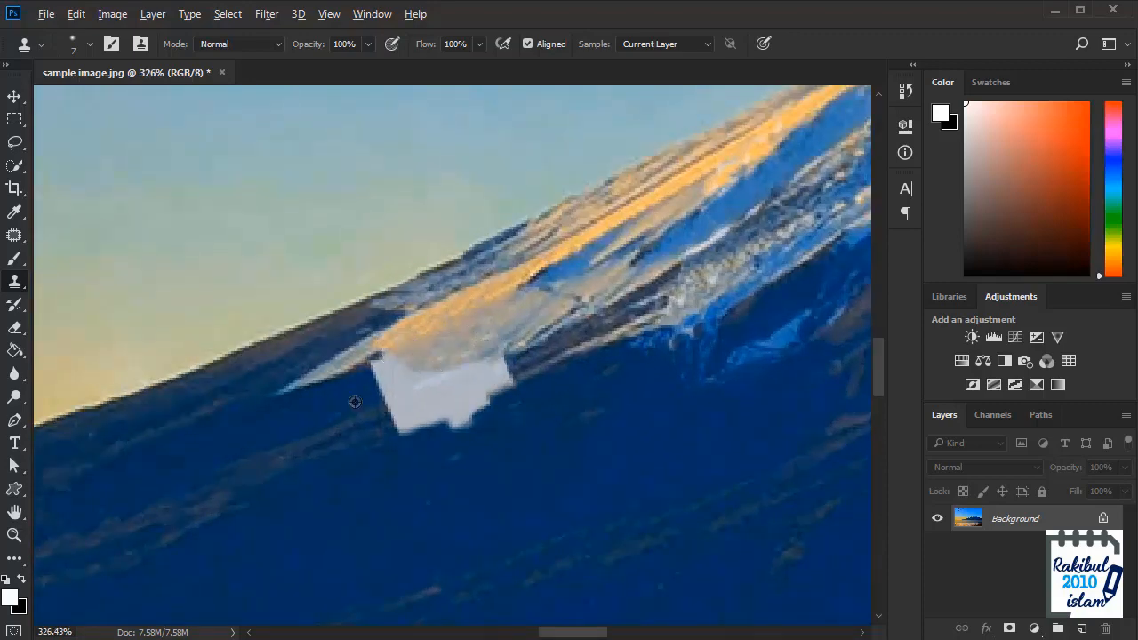
mouse_move(356, 402)
left_mouse_down()
mouse_move(392, 404)
mouse_move(401, 382)
mouse_move(440, 361)
mouse_move(500, 380)
mouse_move(447, 426)
mouse_move(479, 423)
left_mouse_up()
left_click(519, 404, "alt")
left_click(383, 447, "alt")
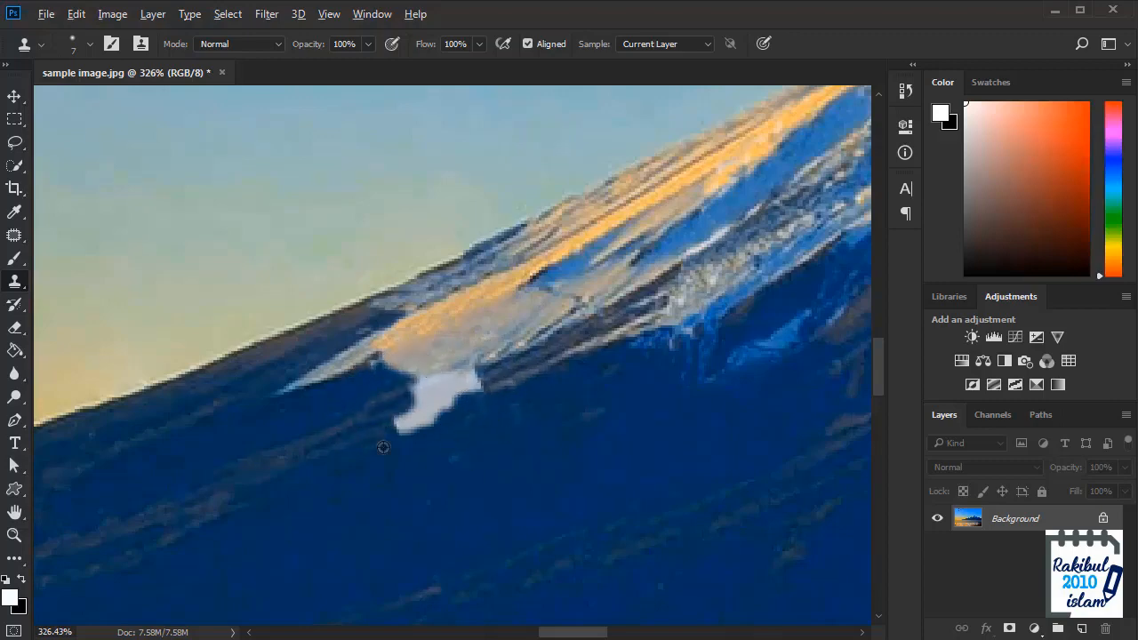
left_click_drag(402, 417, 441, 423)
- Clone Stamp dark slope over the last pale spot below the snow tip
scroll(510, 437, "down", 8)
scroll(468, 400, "up", 1)
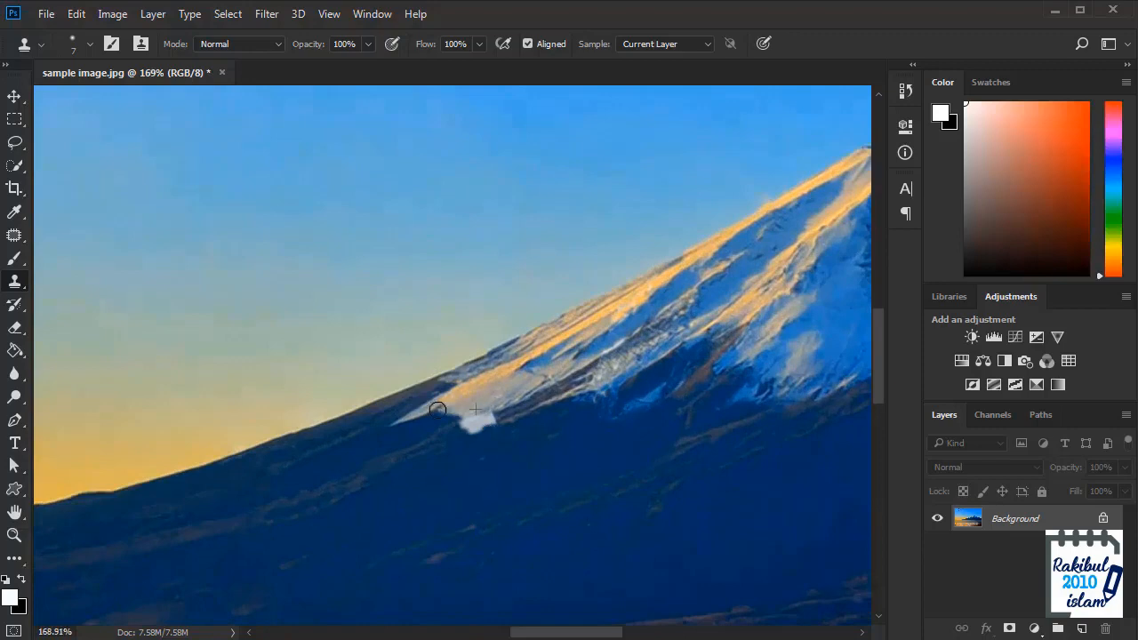
scroll(500, 416, "up", 1)
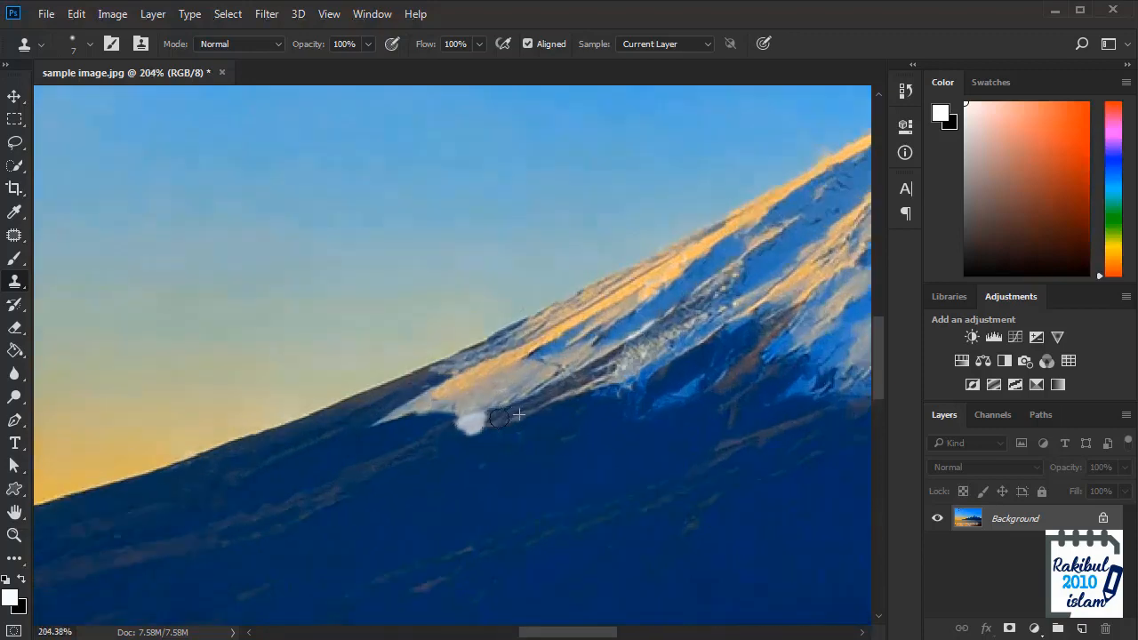
left_click_drag(450, 430, 492, 424)
left_click(441, 435, "alt")
left_click(446, 447, "alt")
scroll(483, 422, "down", 1)
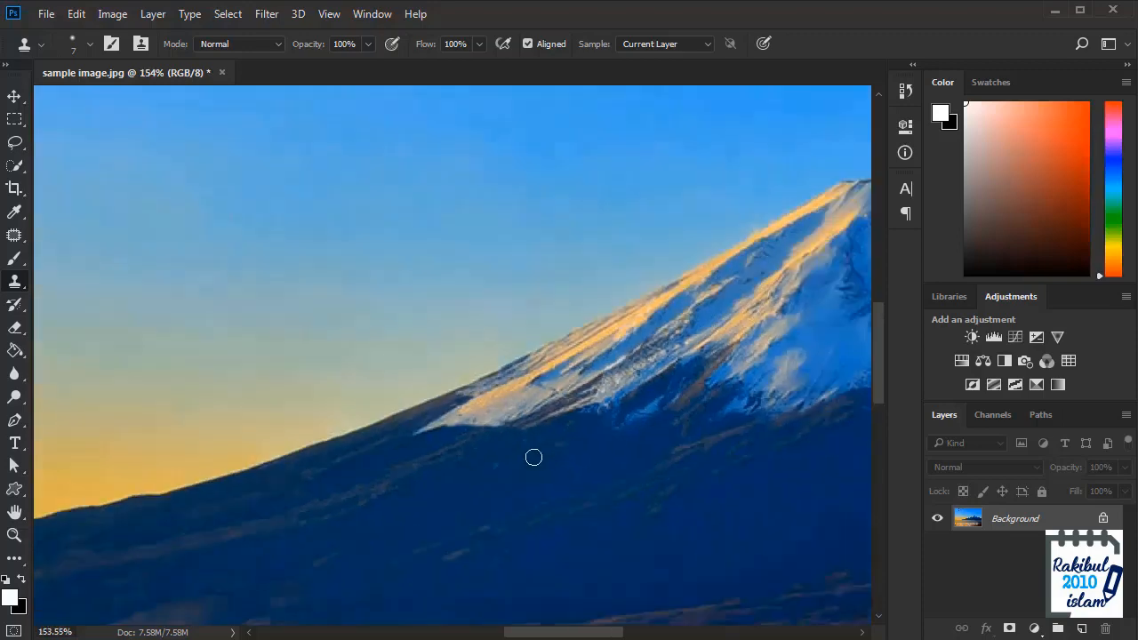
scroll(475, 499, "down", 7)
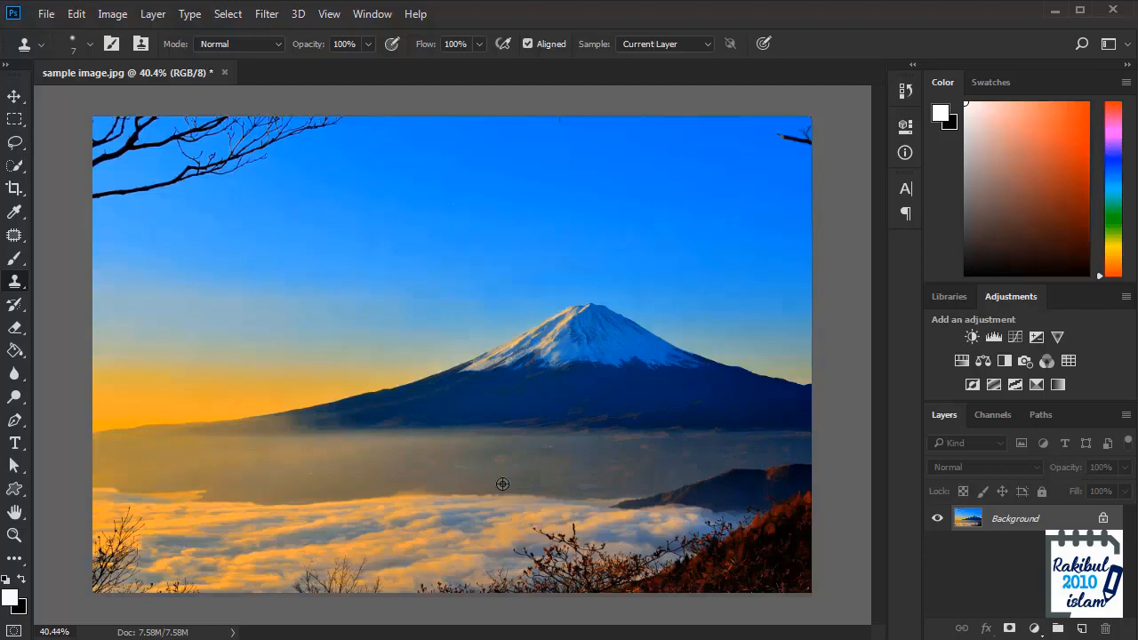
left_click(265, 14)
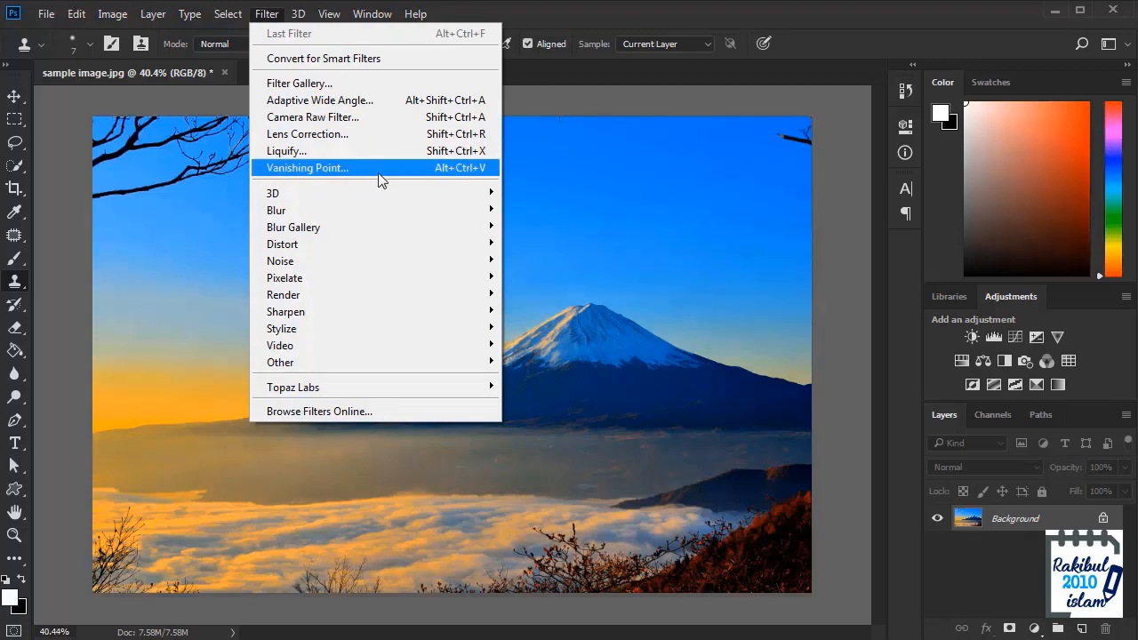
left_click(560, 16)
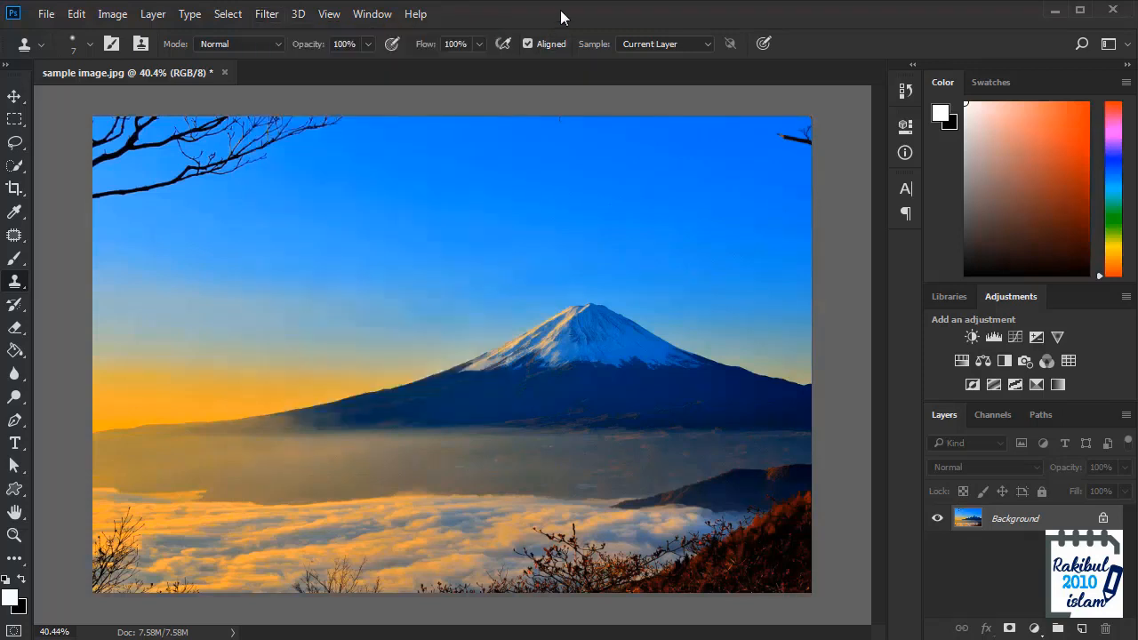